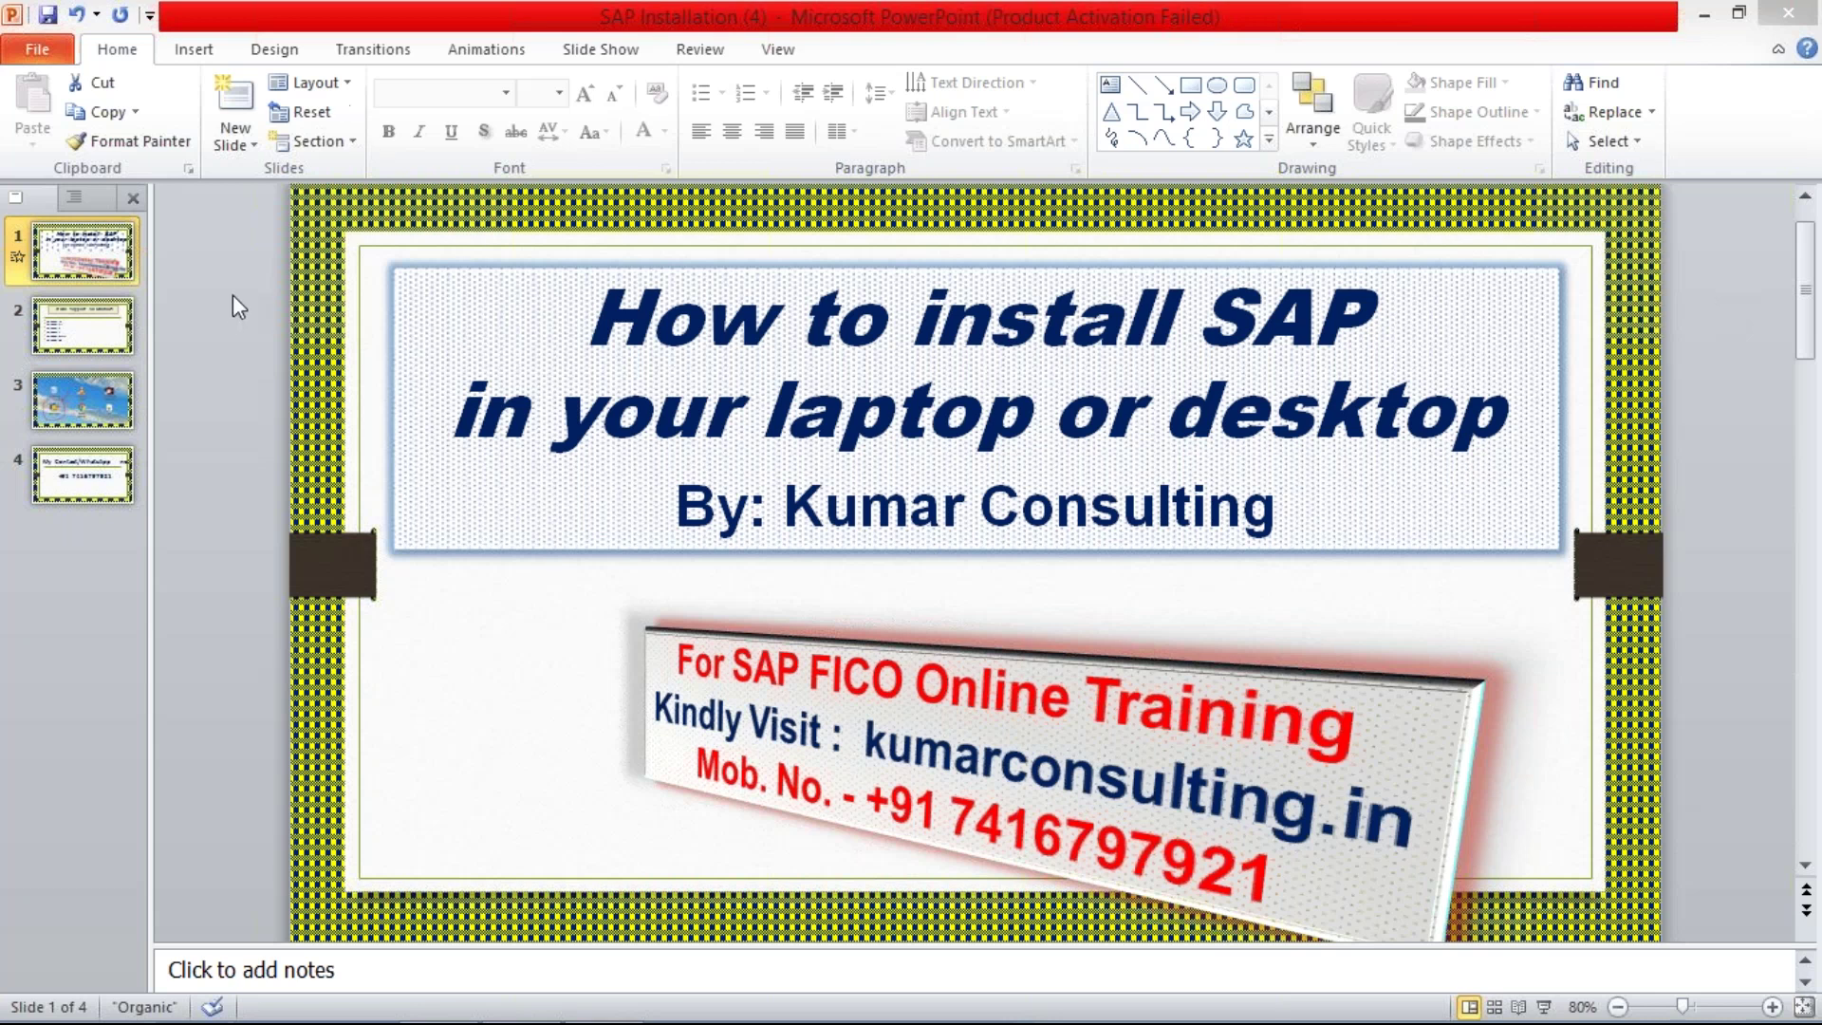
- Review slides 2 and 3, return to the title slide, then switch to the SAP Login Credentials email
click(82, 321)
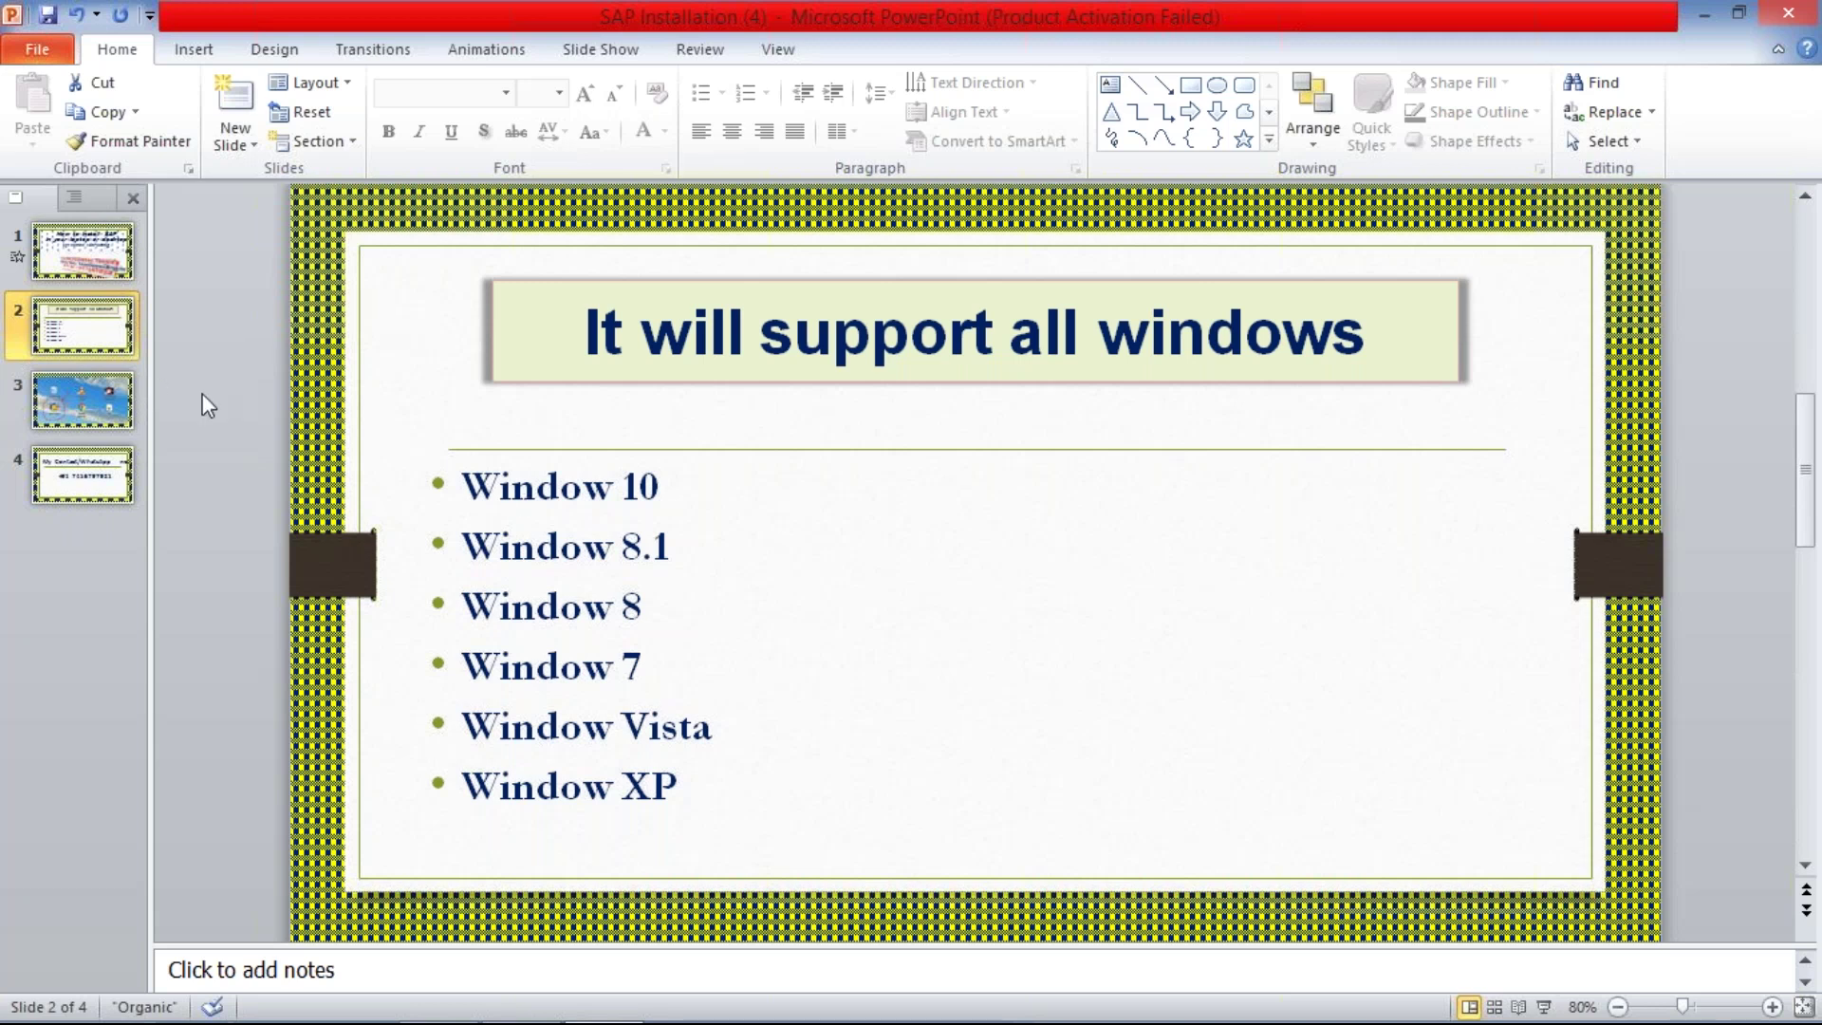
click(78, 410)
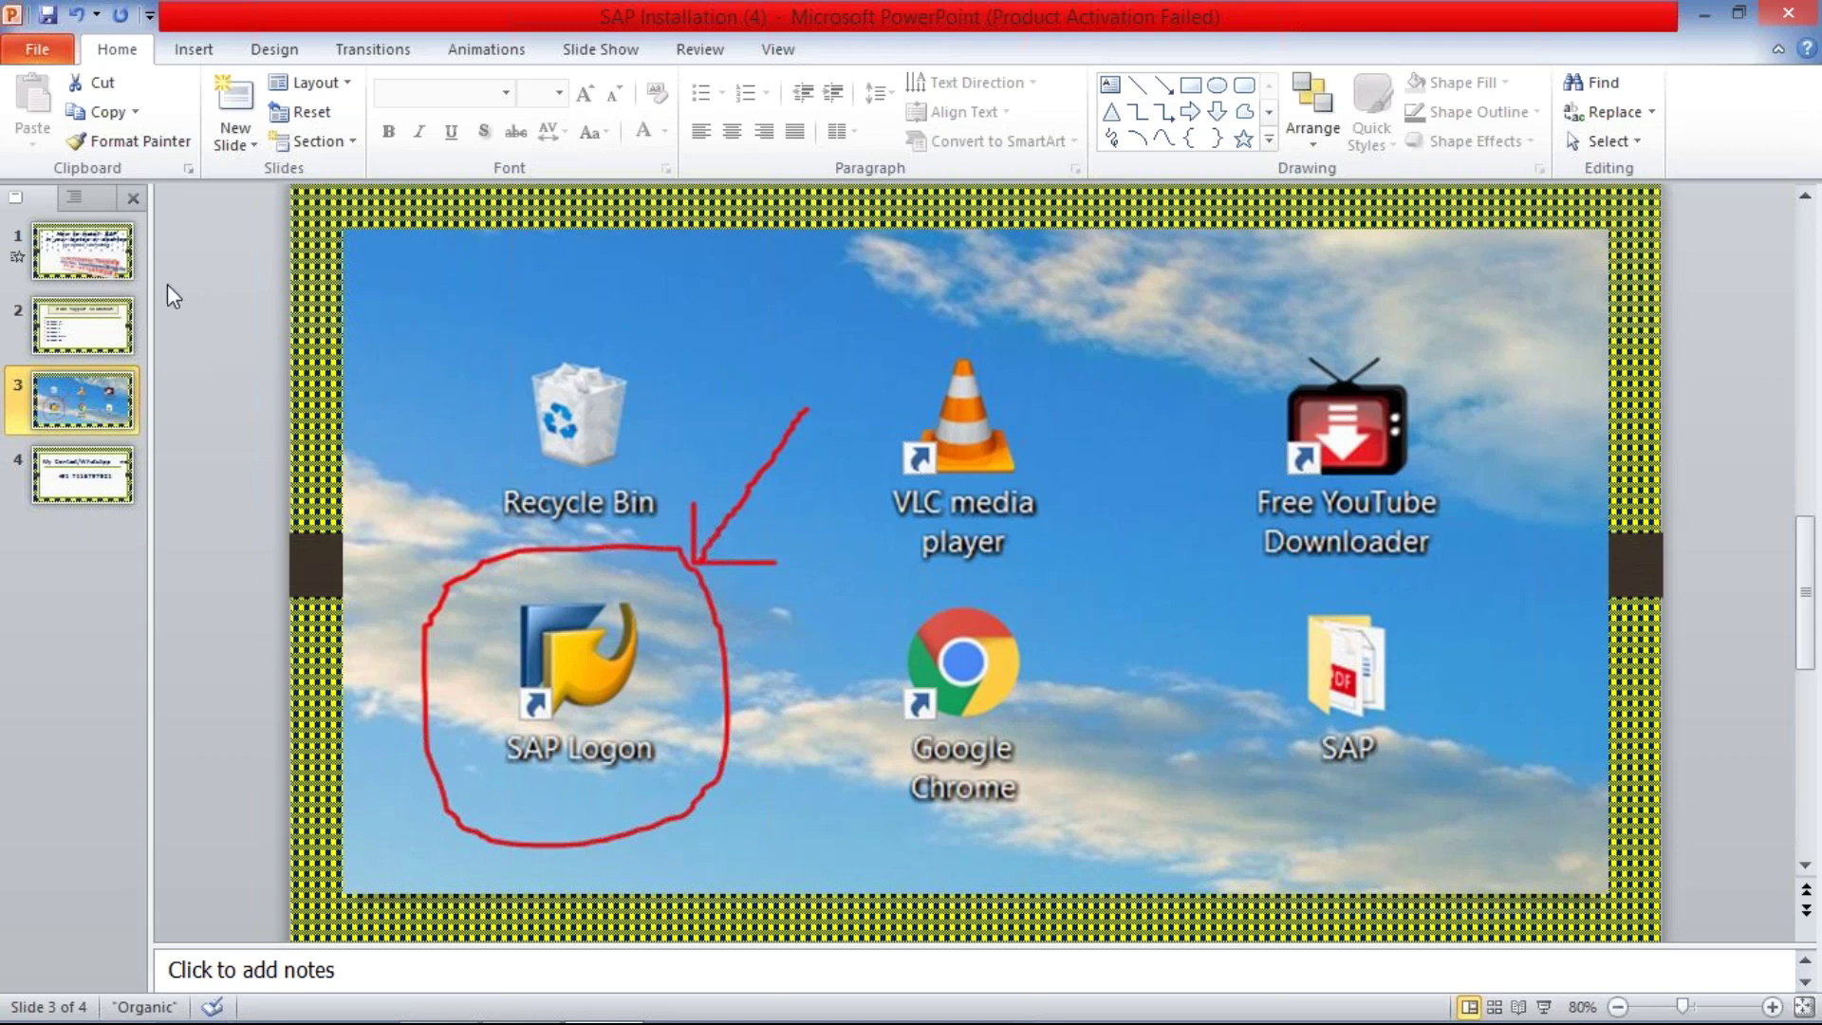
click(110, 268)
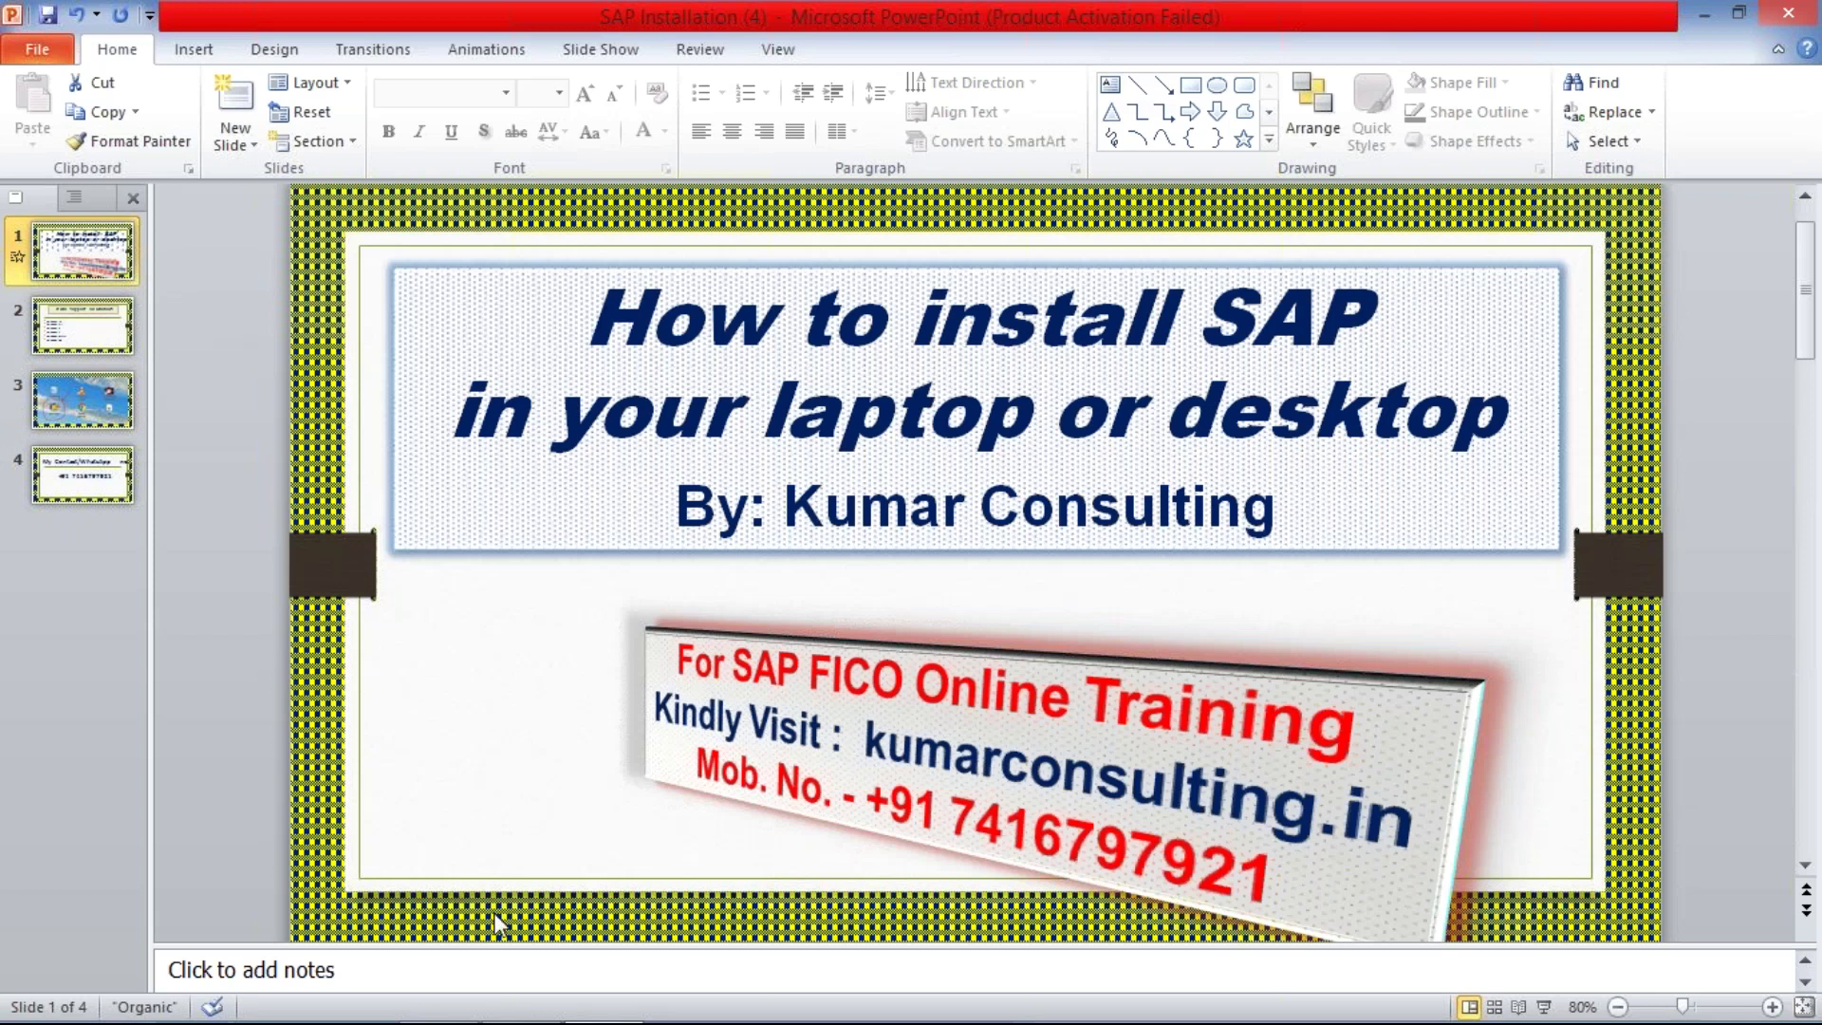
key(alt+Tab)
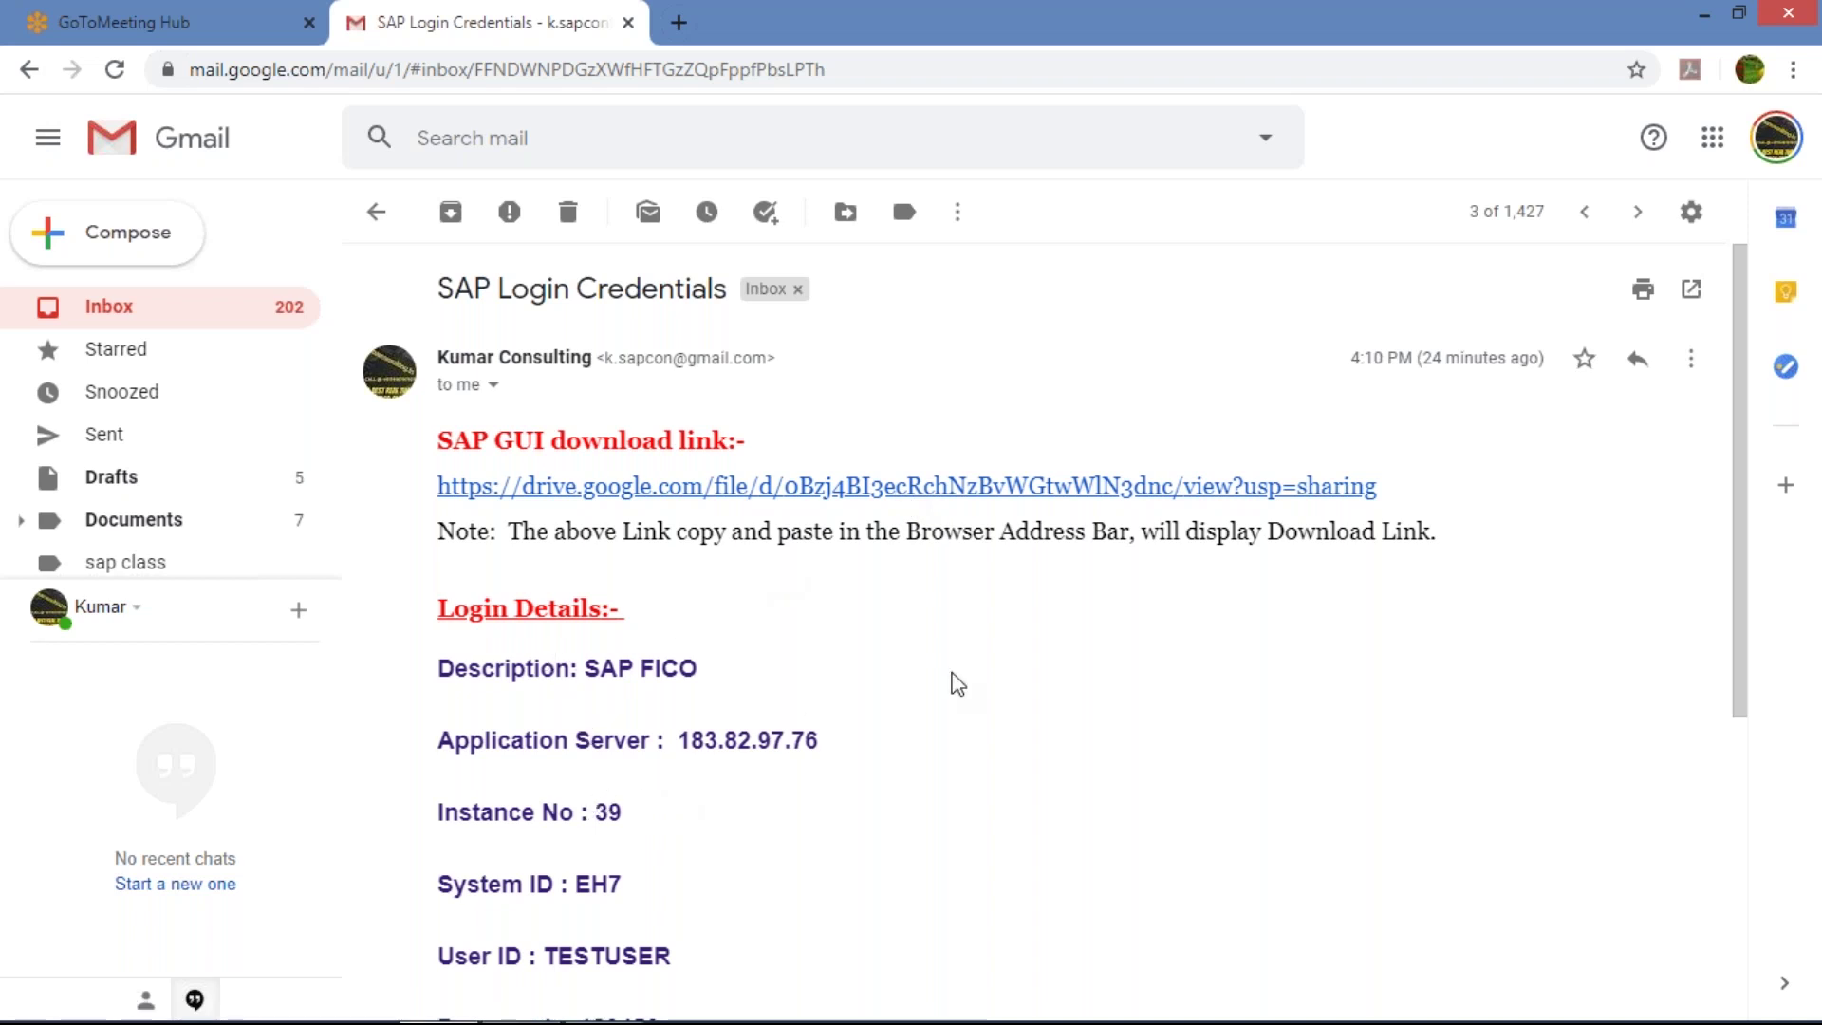
- Open the drive.google.com SAP GUI download link from the credentials email
click(985, 490)
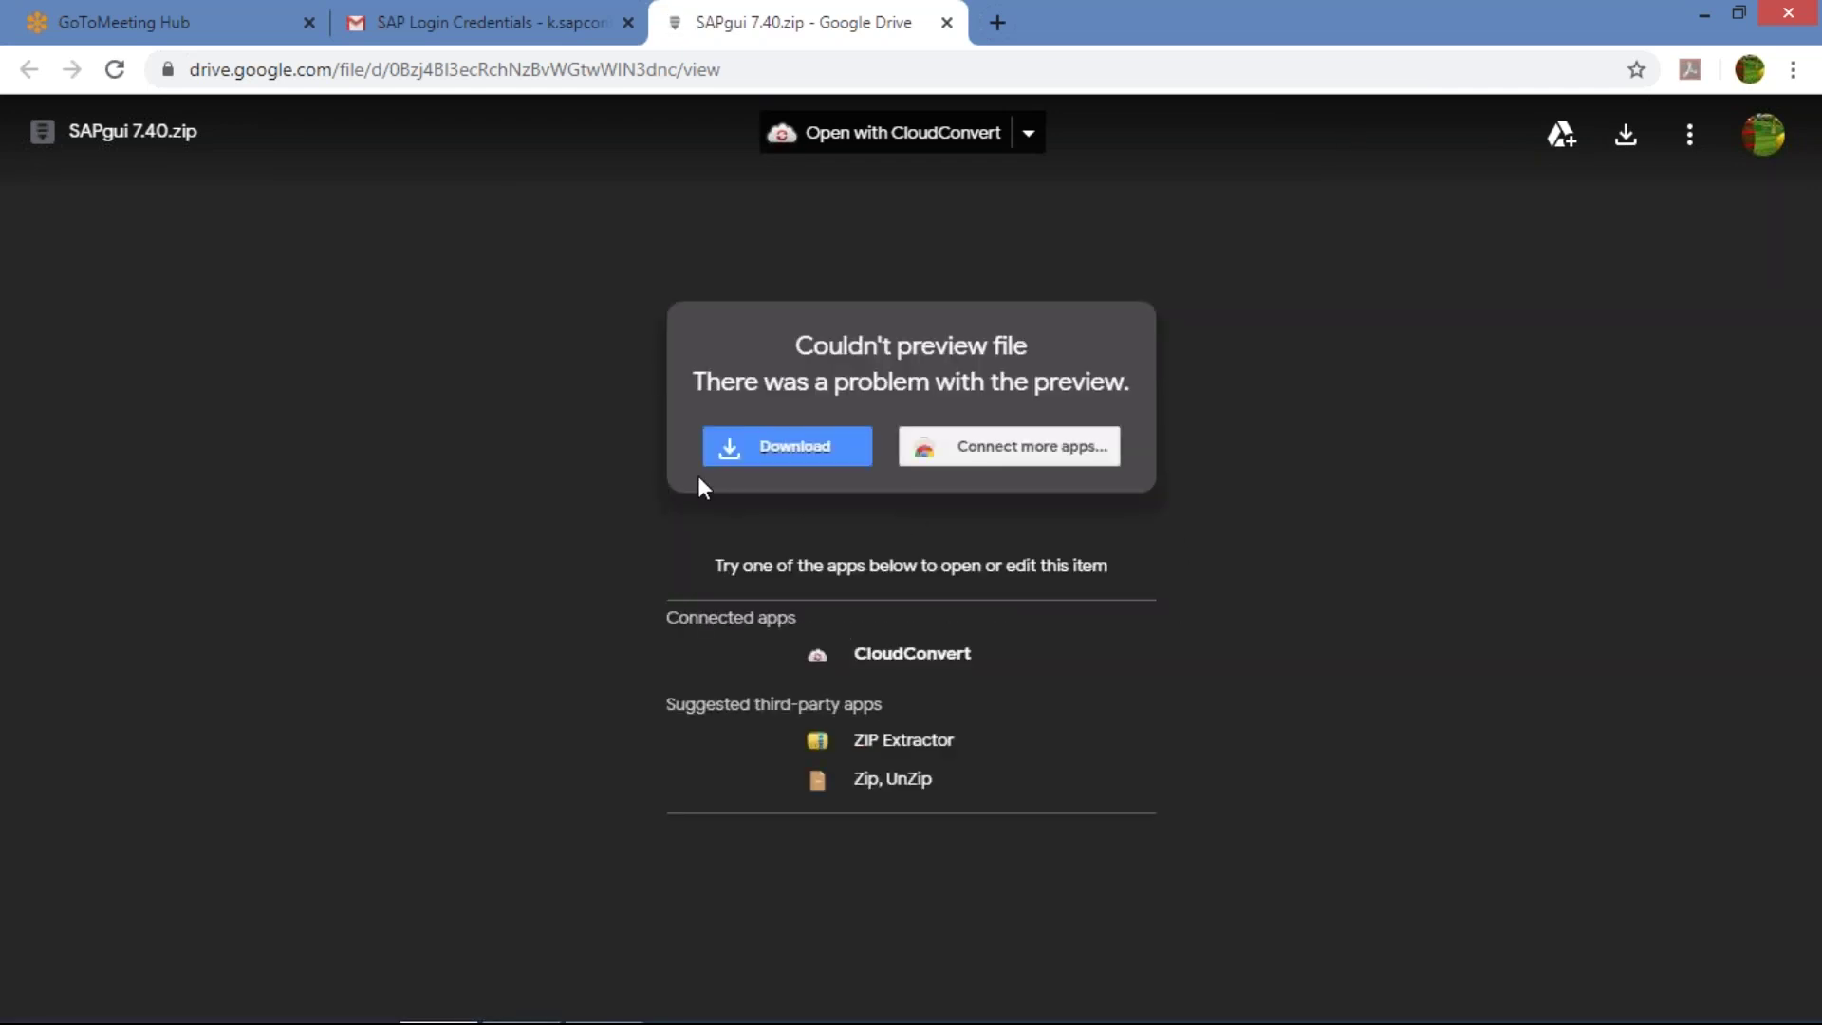
- Download SAPgui 7.40.zip, choosing Download anyway past the virus-scan warning
click(802, 453)
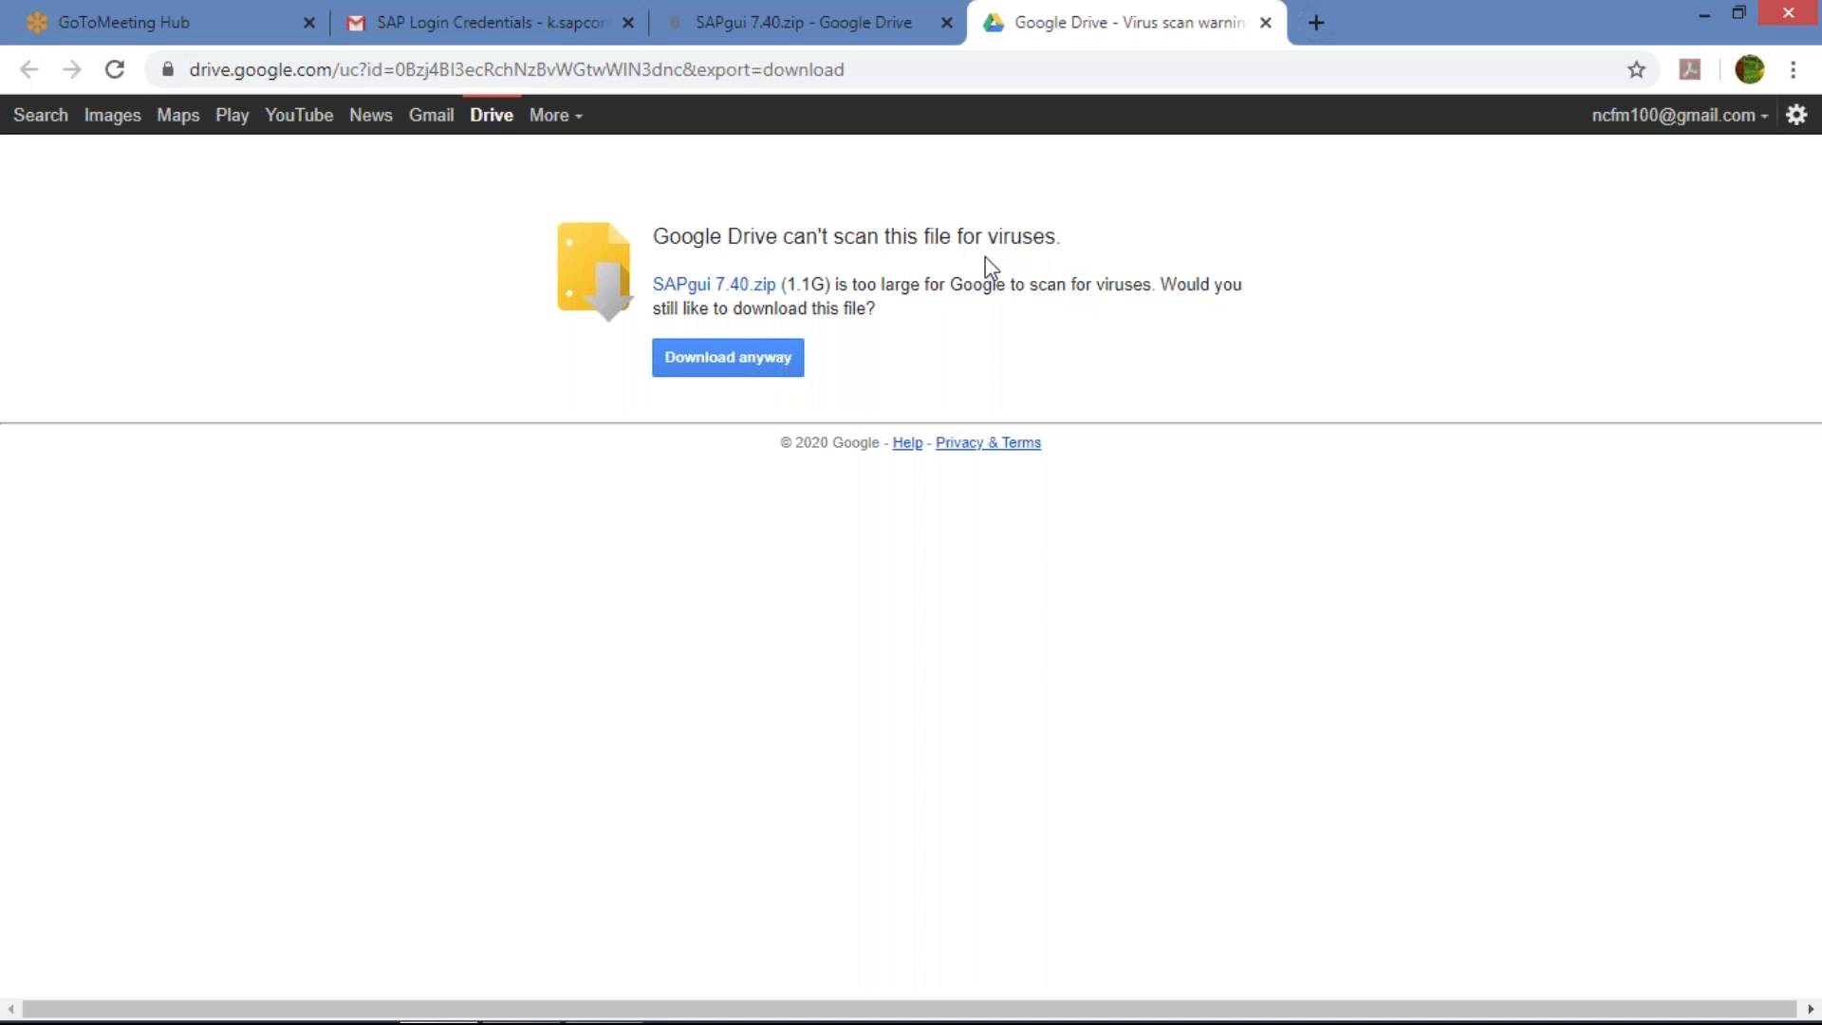
click(728, 366)
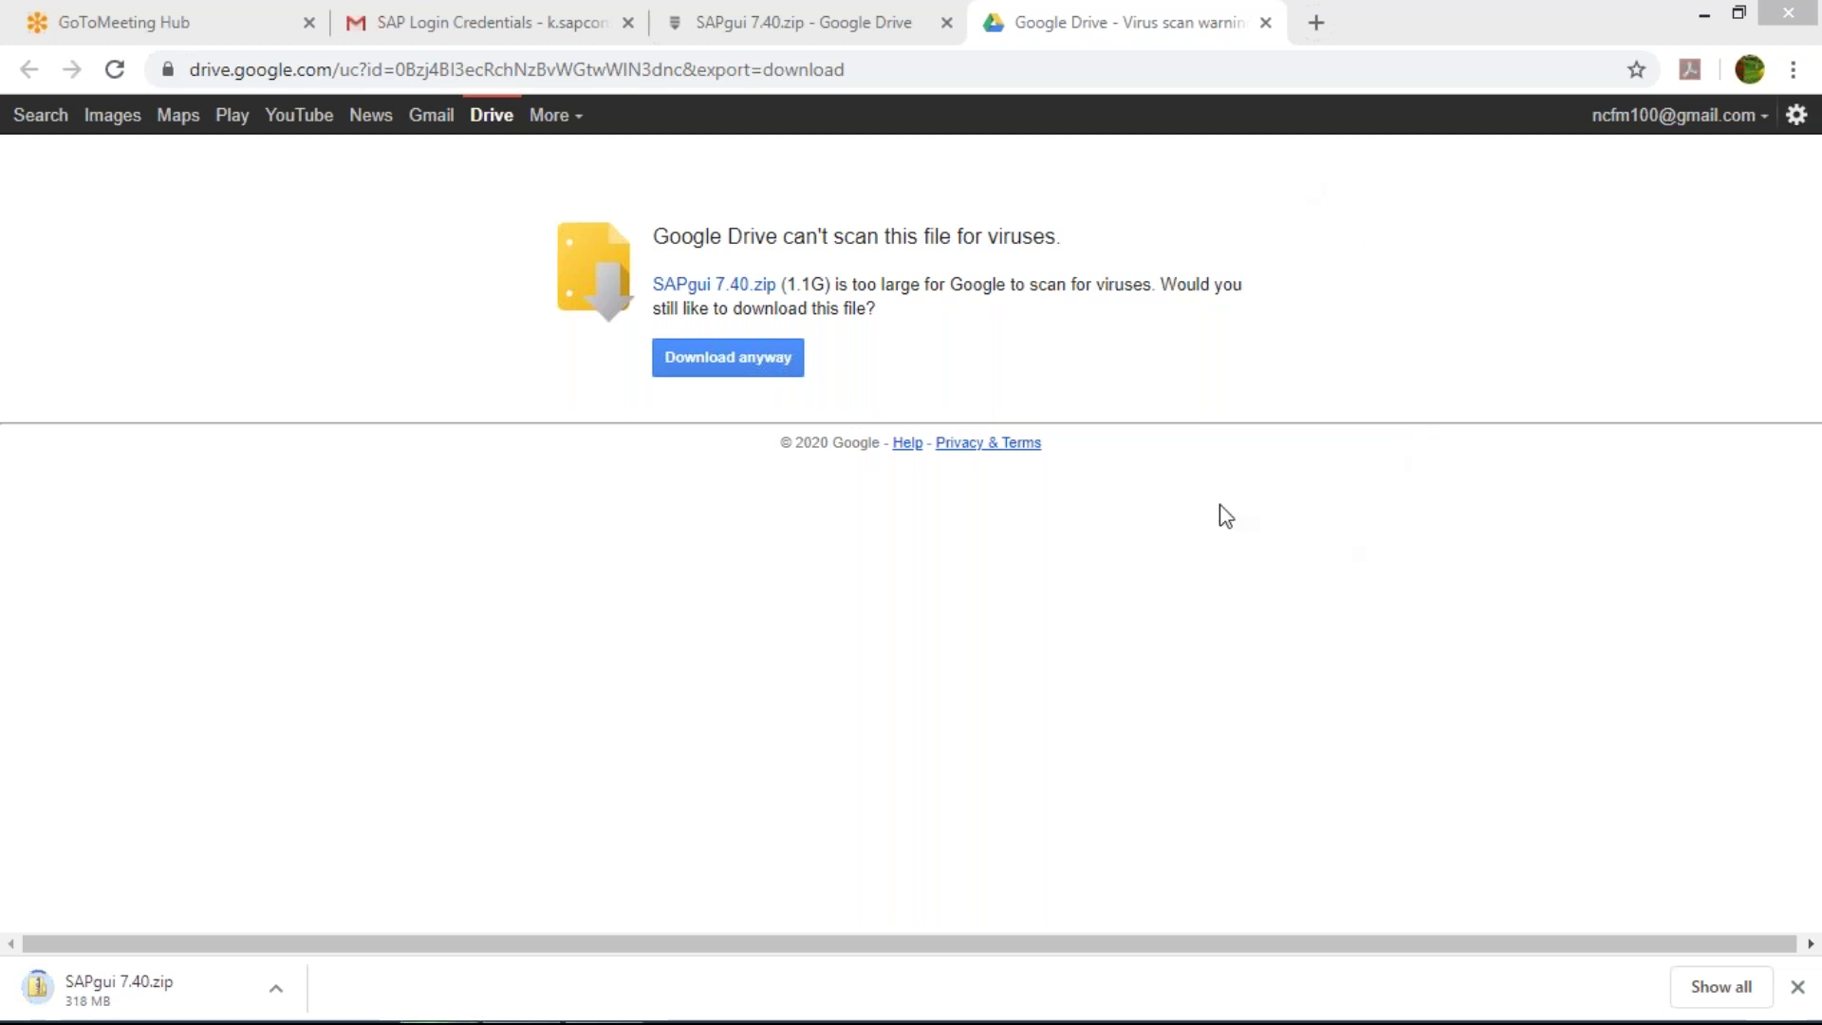
- Back in Gmail, open the downloaded SAPgui 7.40.zip from the download bar in File Explorer
key(ctrl+2)
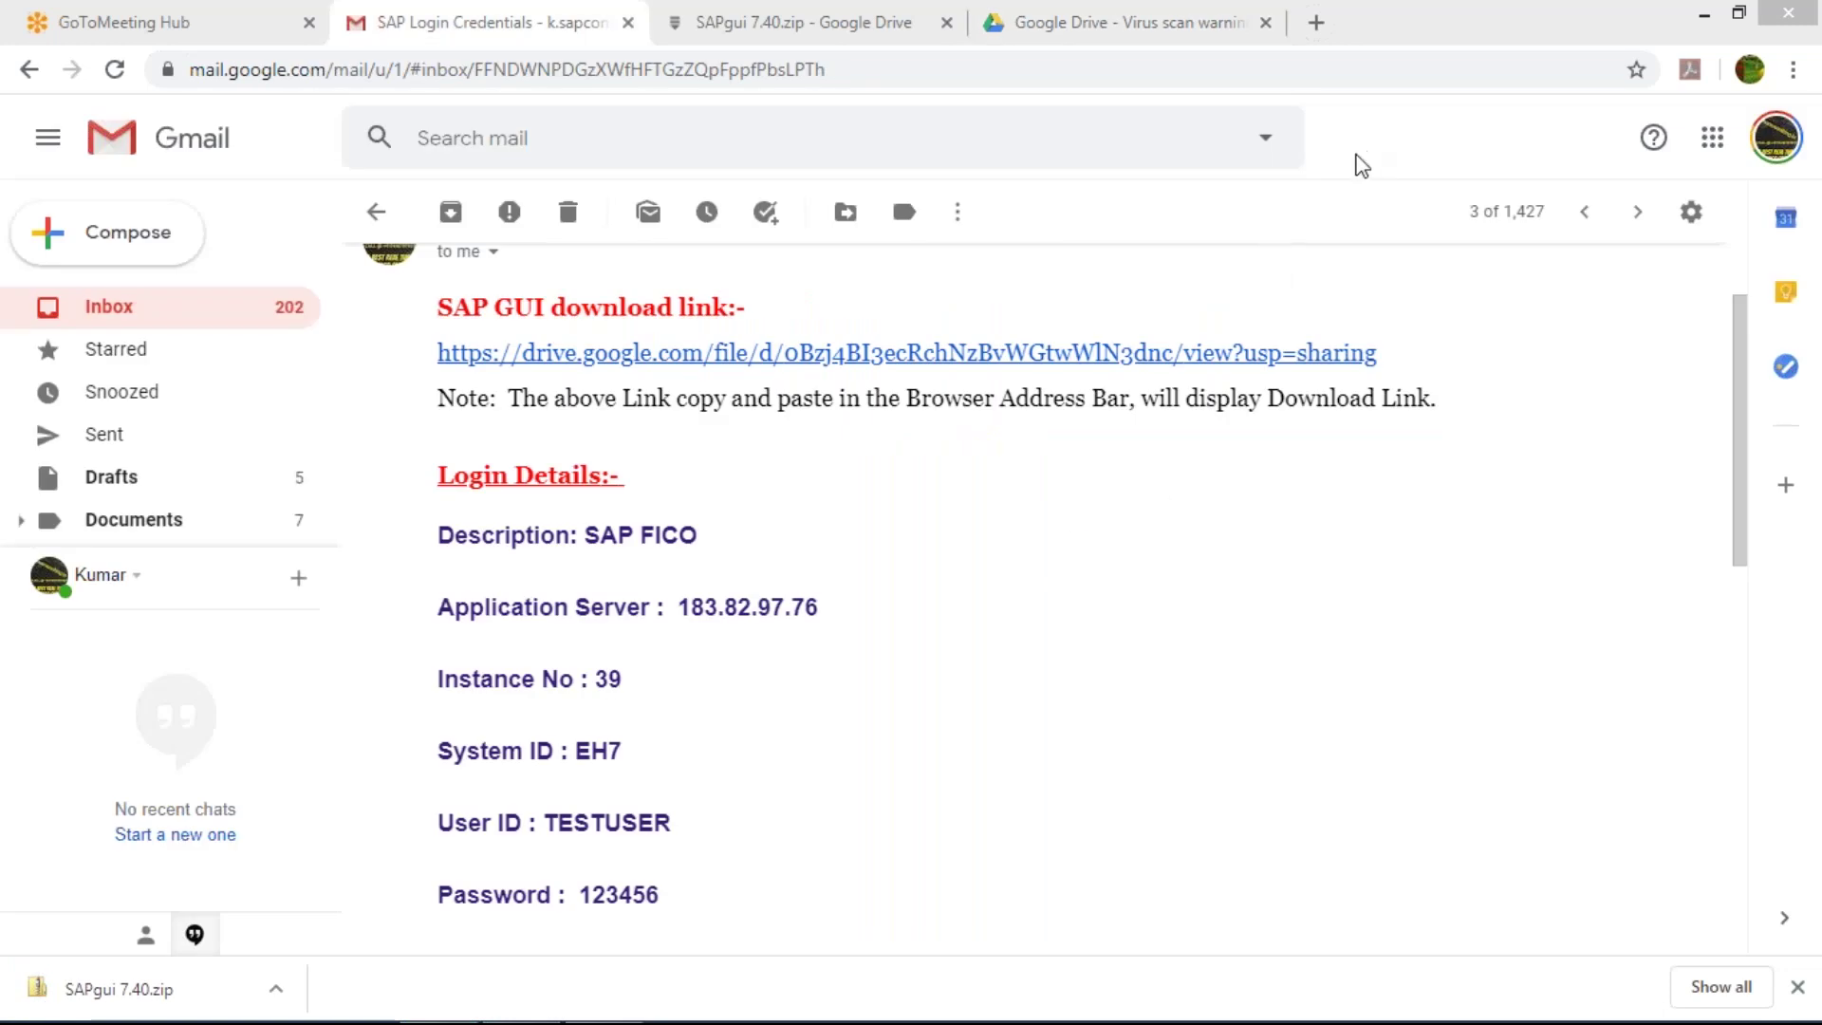
click(1055, 652)
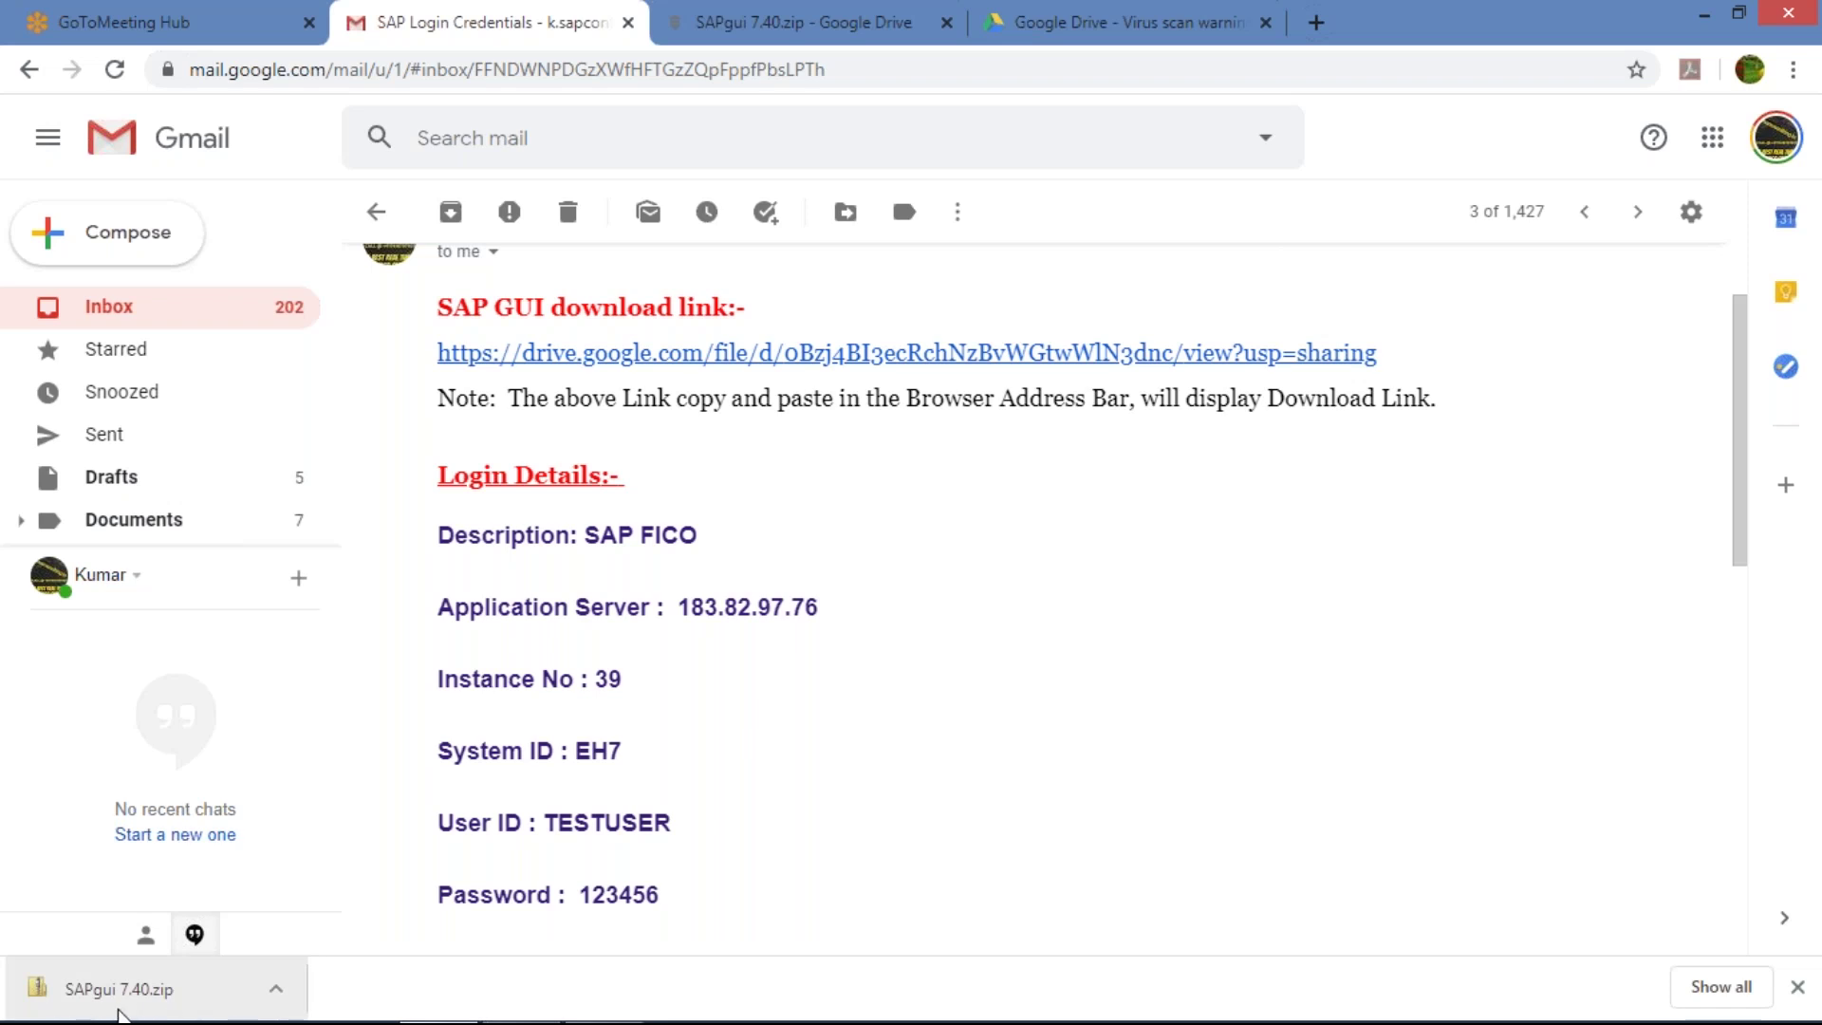
click(276, 996)
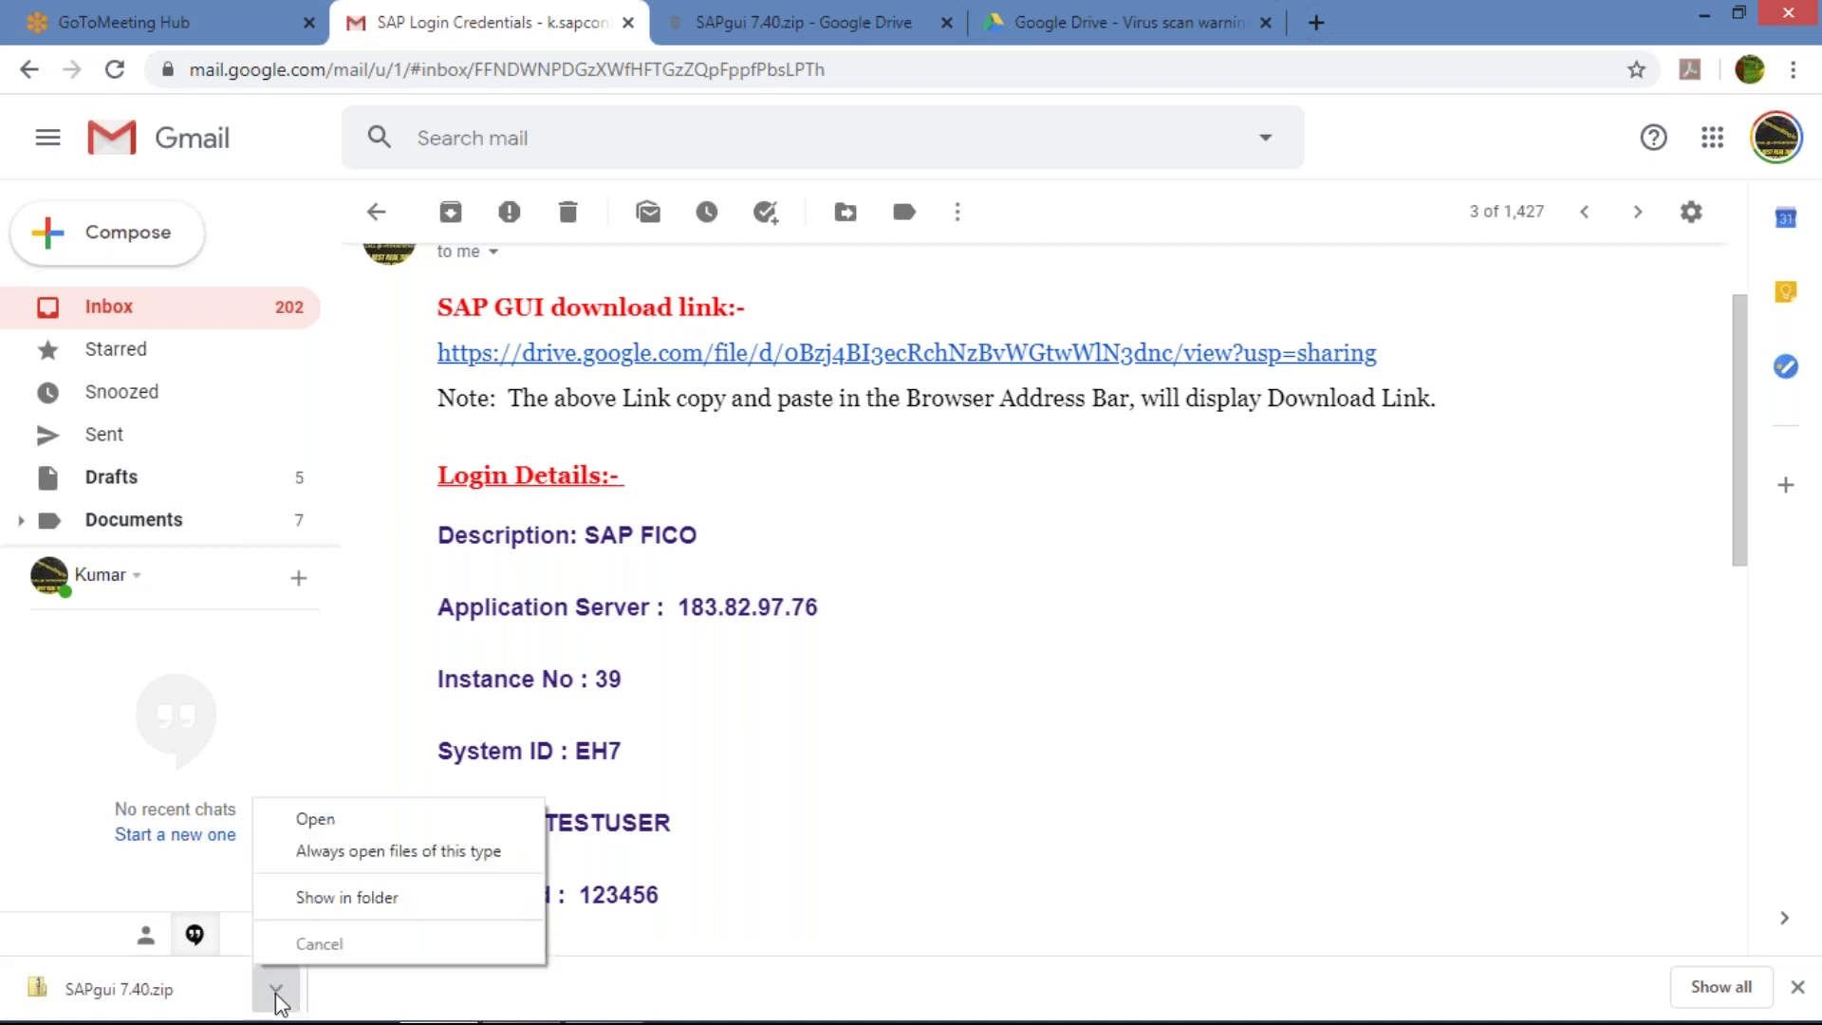
click(356, 814)
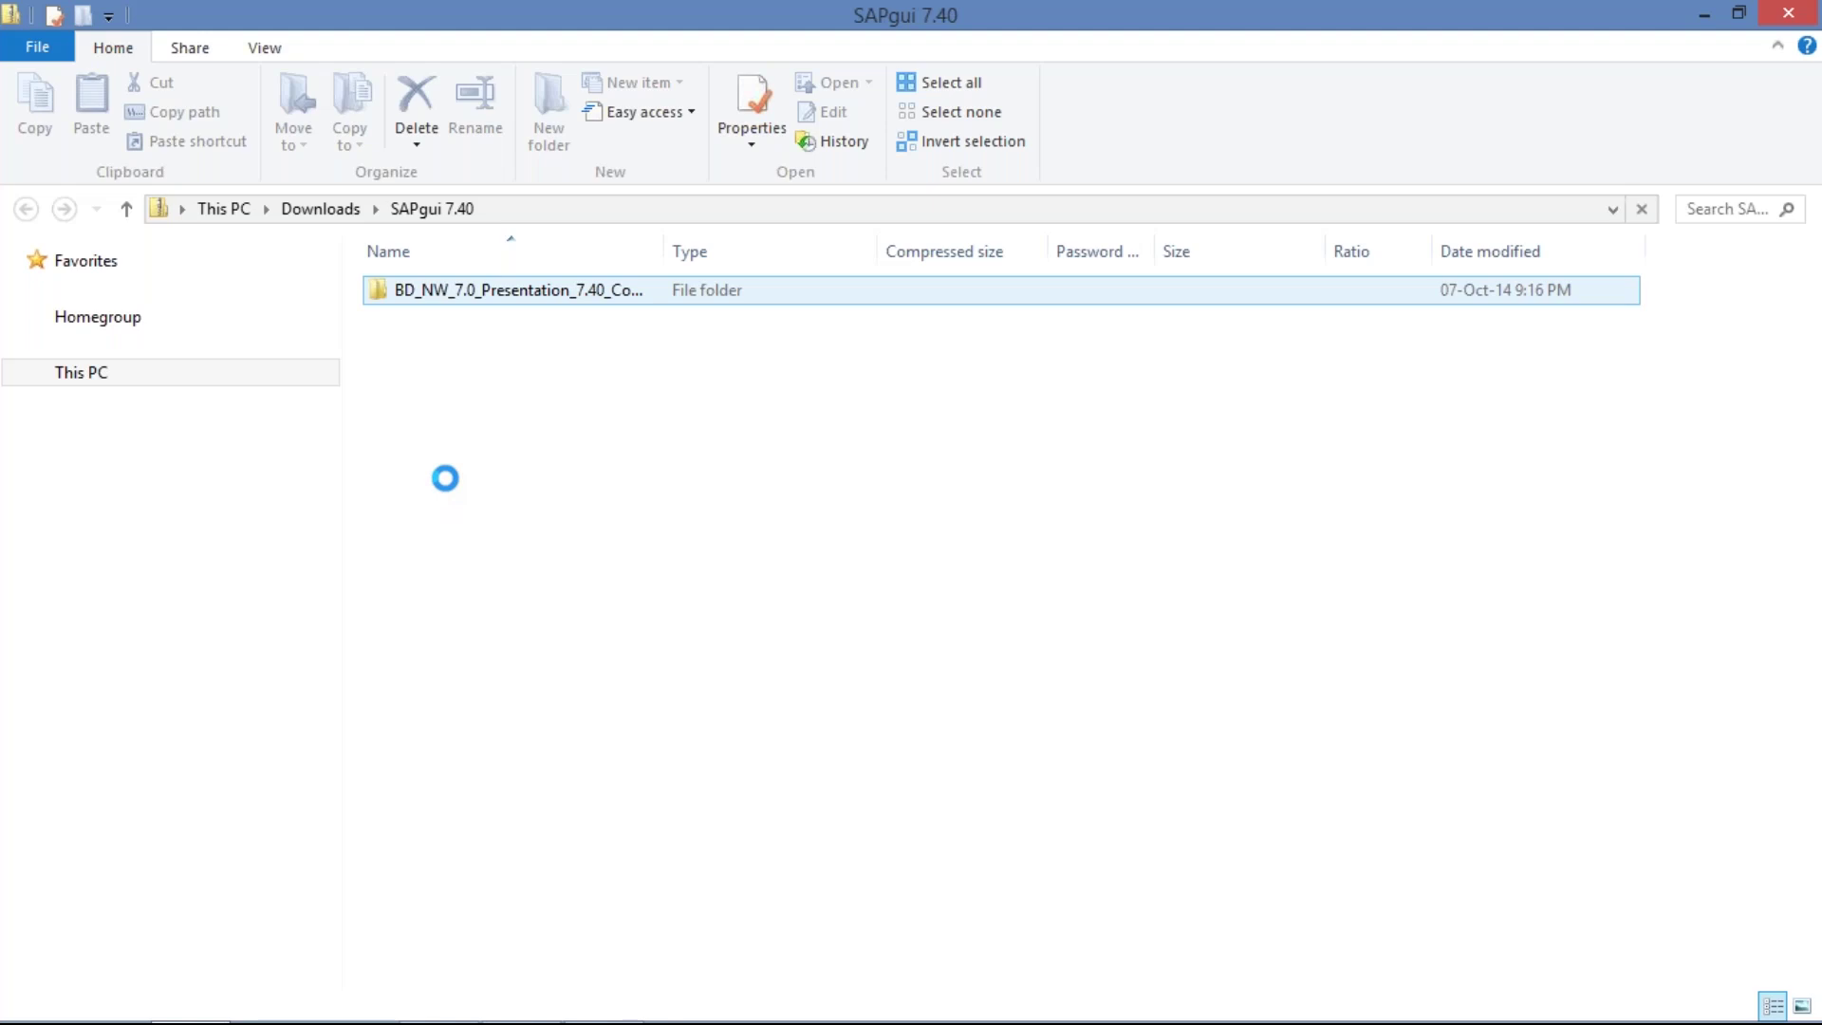
click(446, 289)
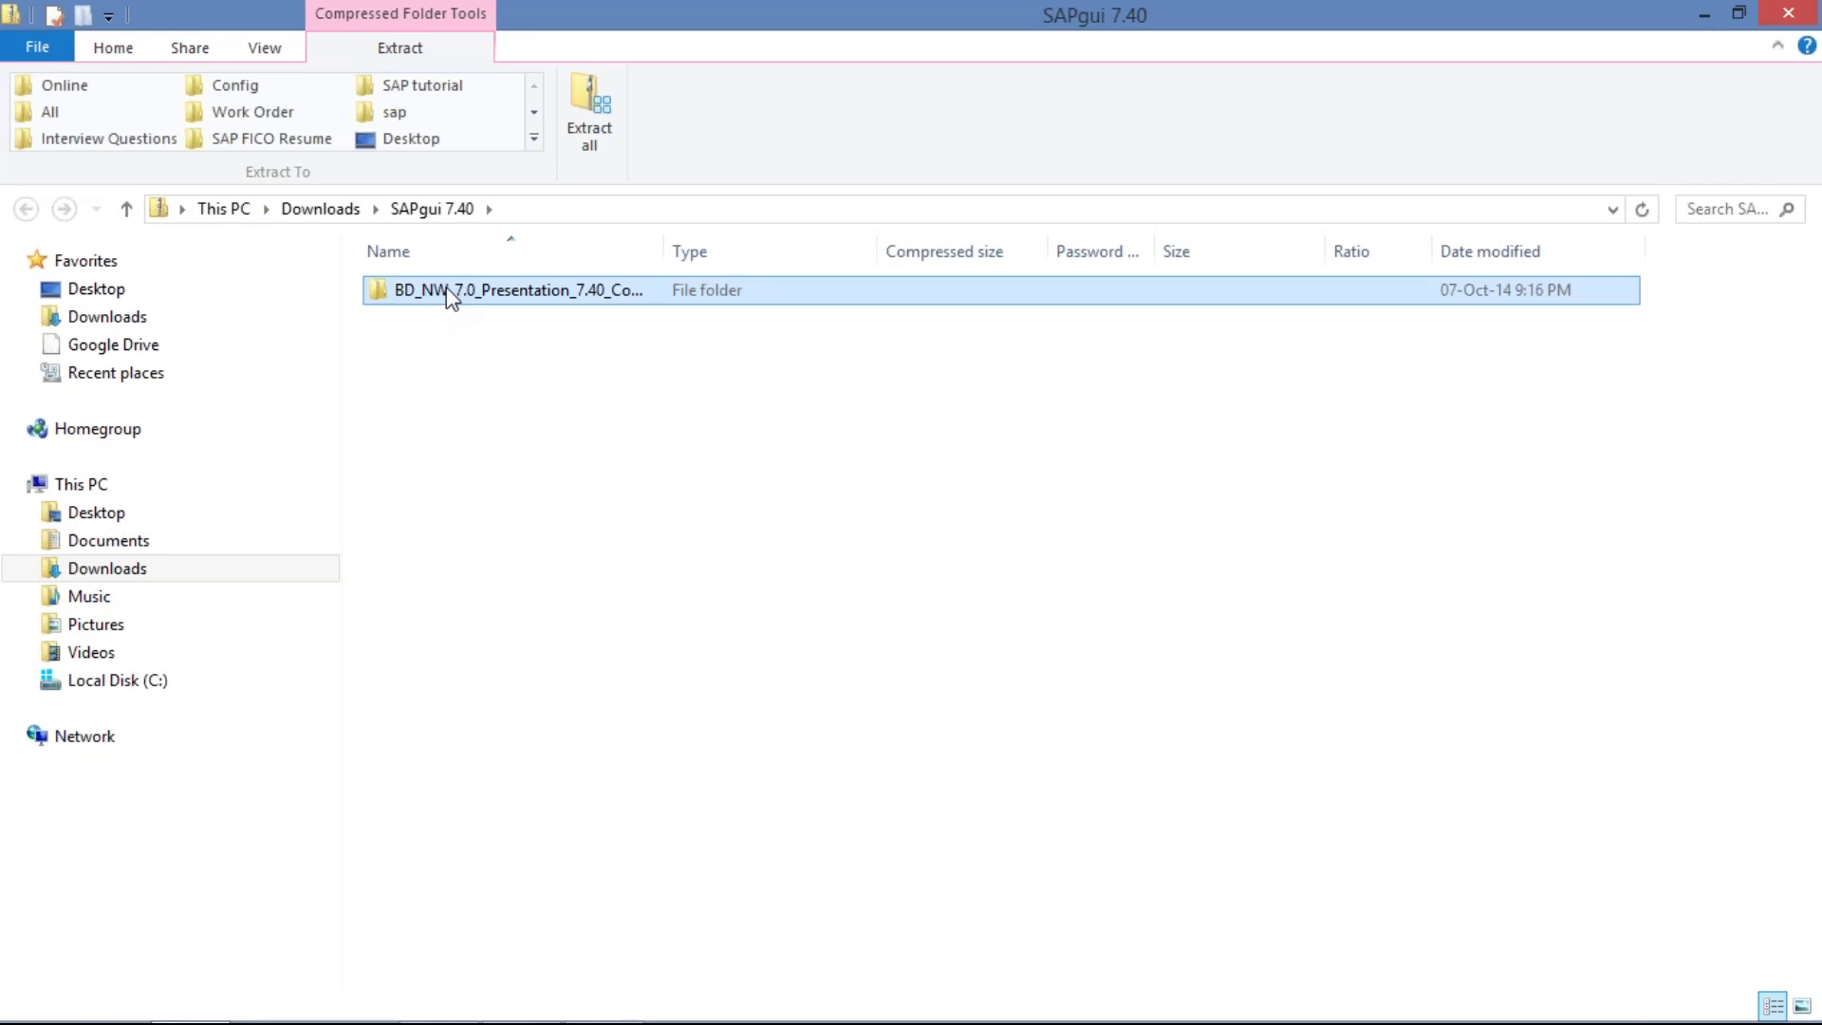
- Navigate into BD_NW_7.0_Presentation_7.40_Comp._1_\PRES1\GUI\WINDOWS\WIN32 and select SetupAll
double_click(448, 291)
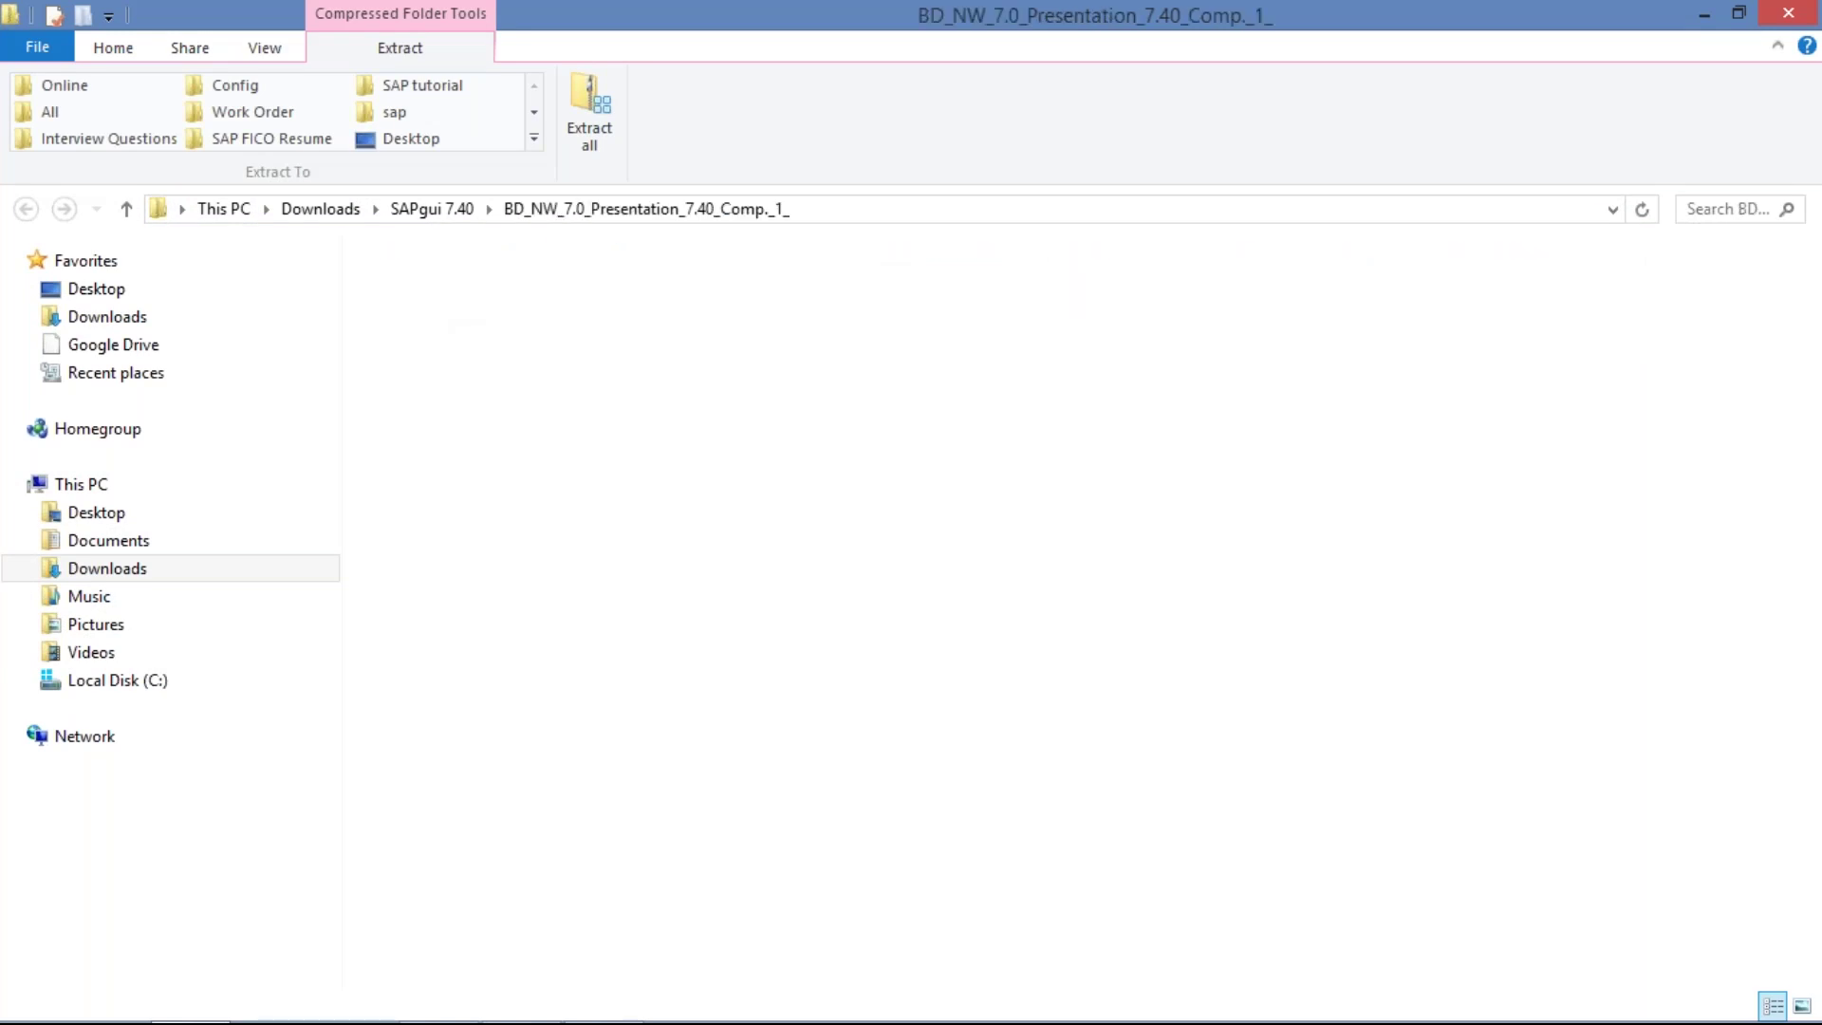
click(424, 291)
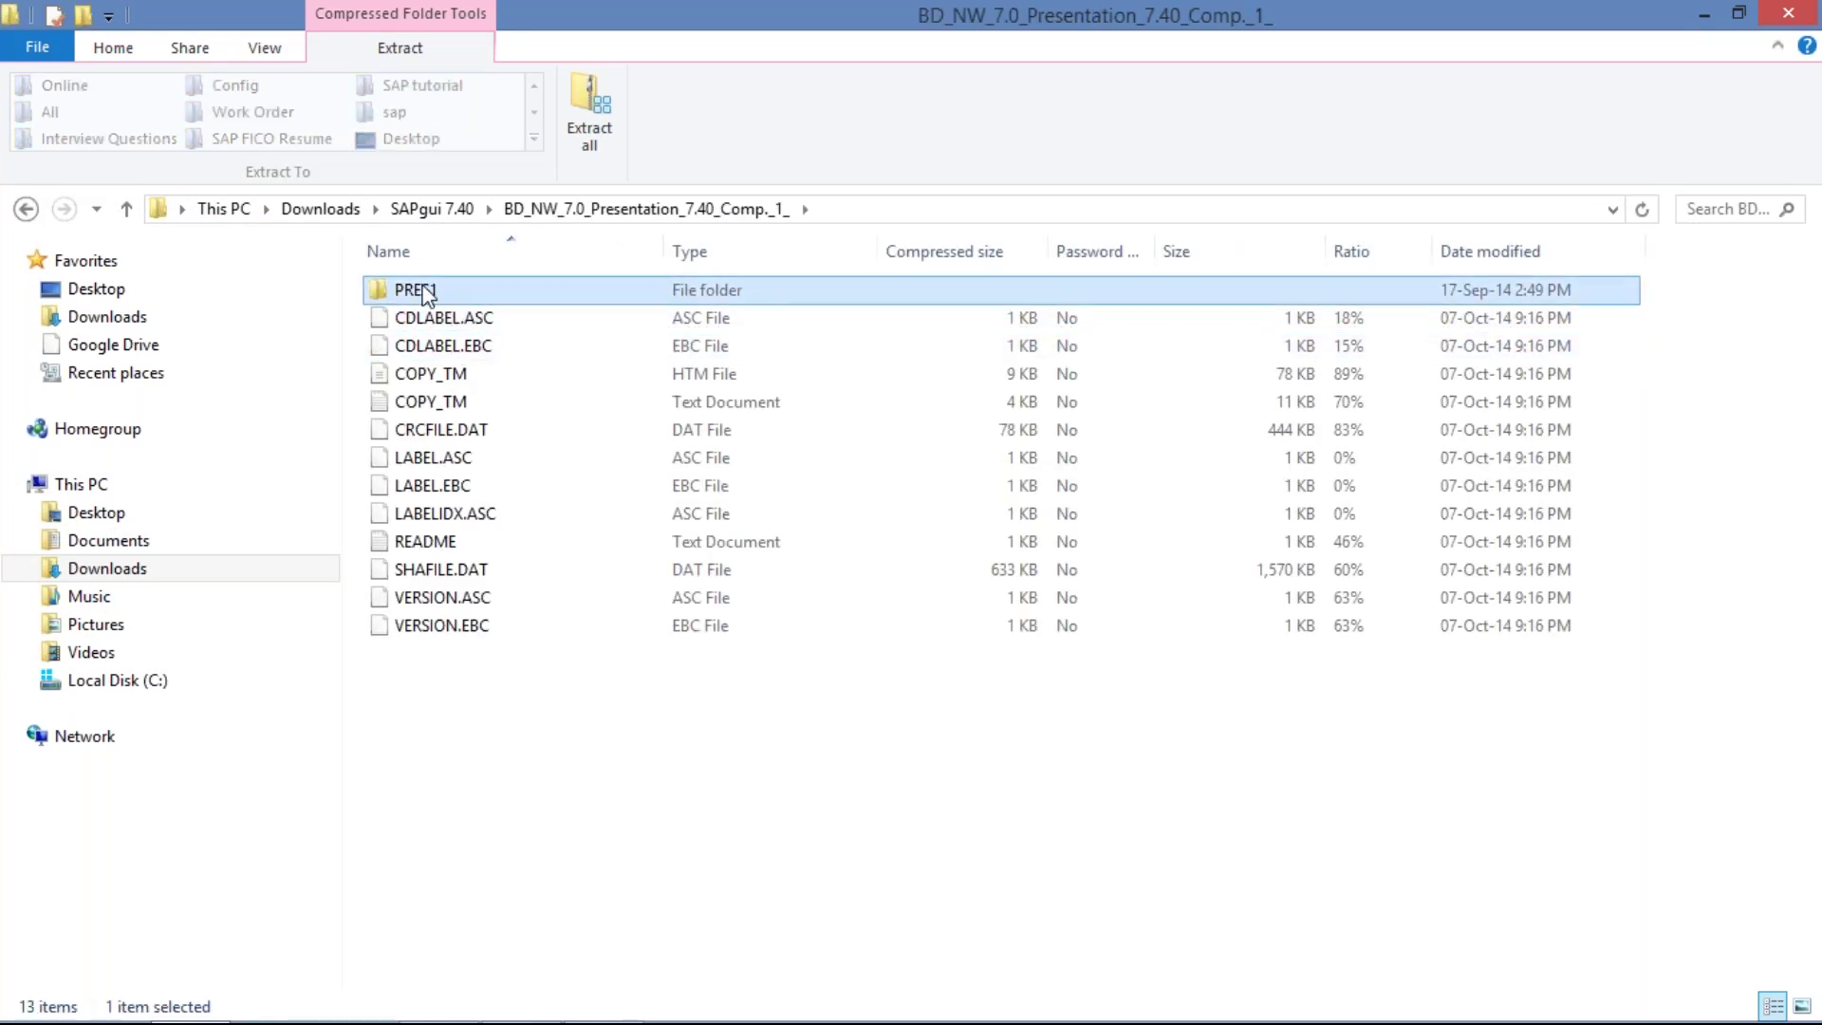
double_click(424, 292)
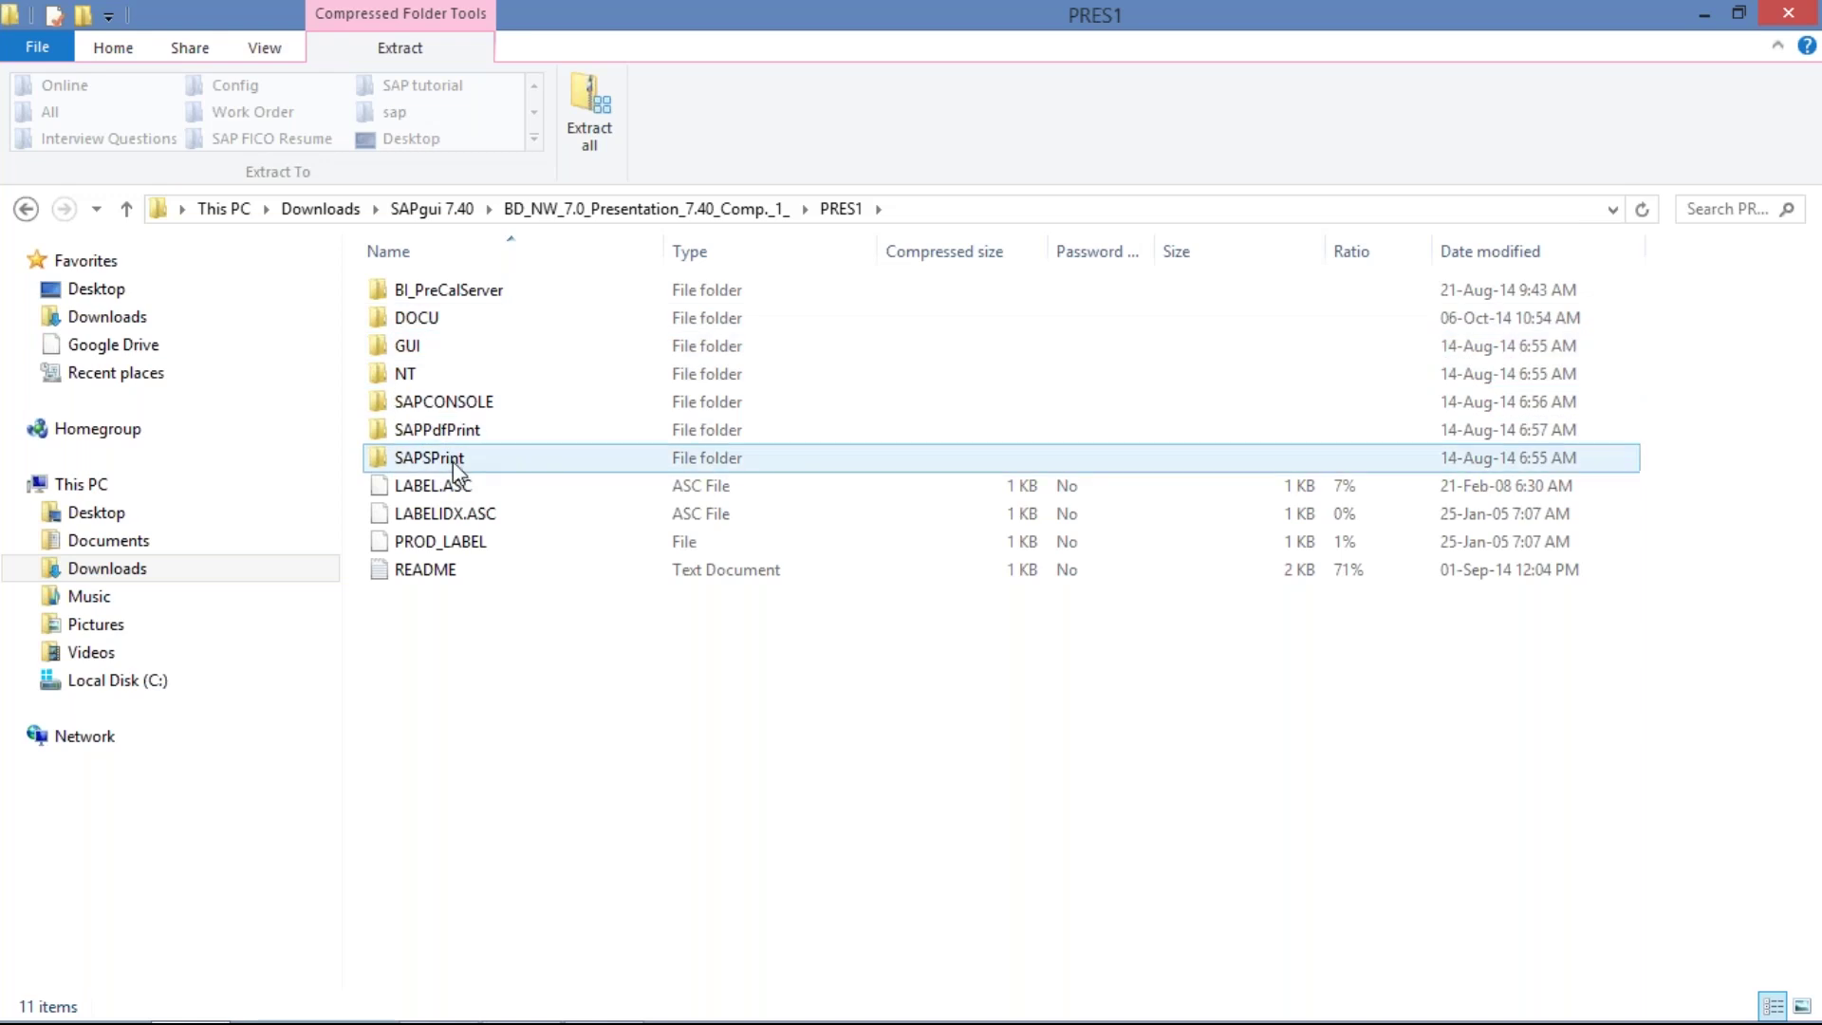
double_click(445, 351)
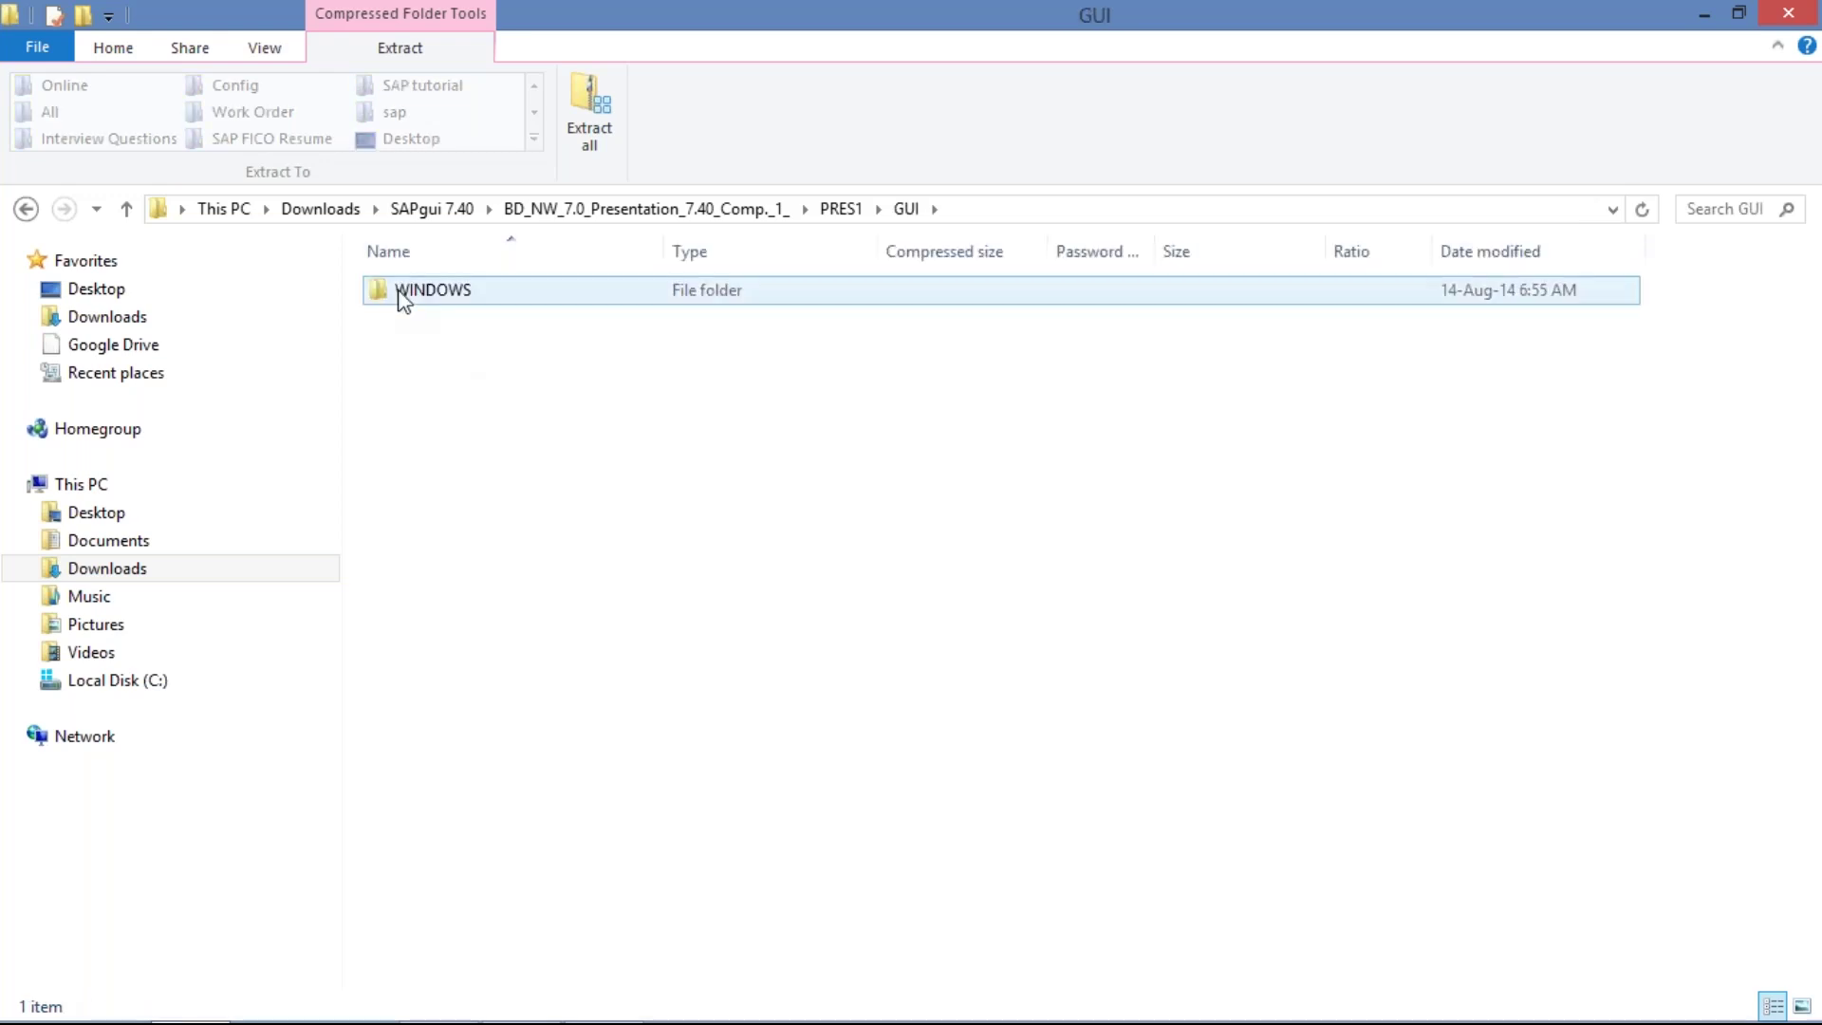
double_click(404, 300)
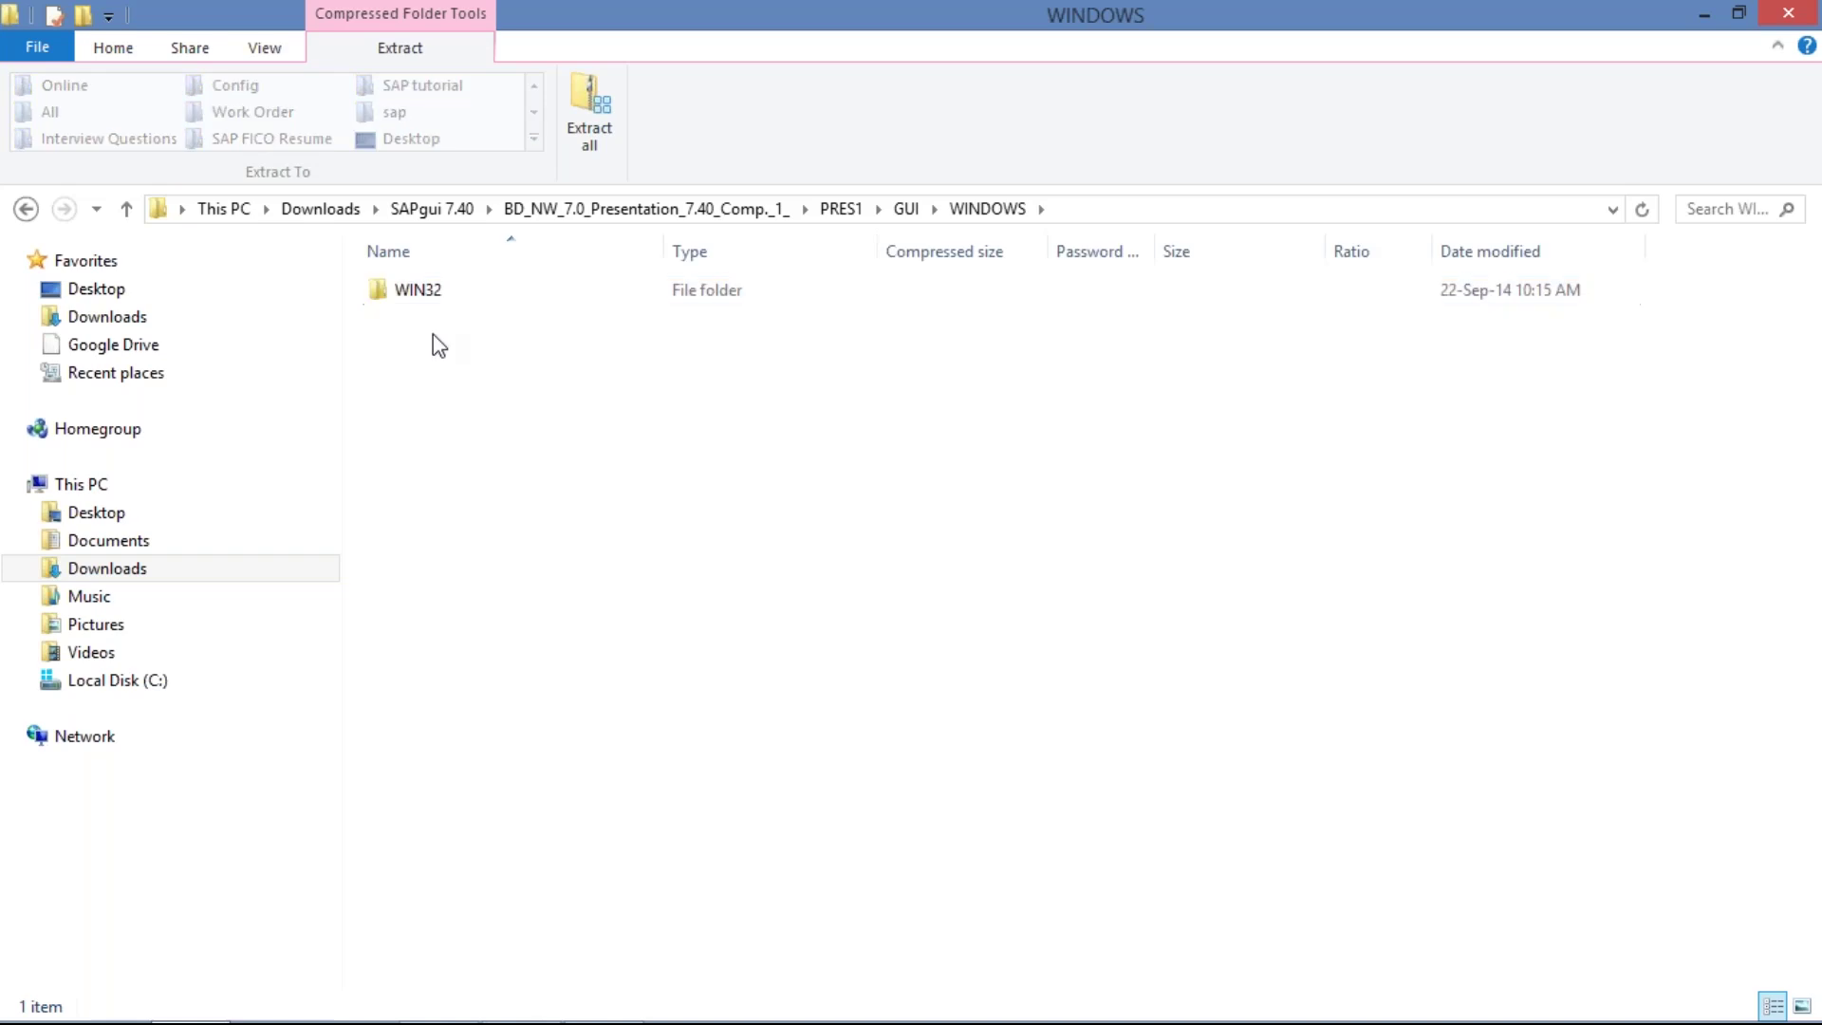
double_click(422, 308)
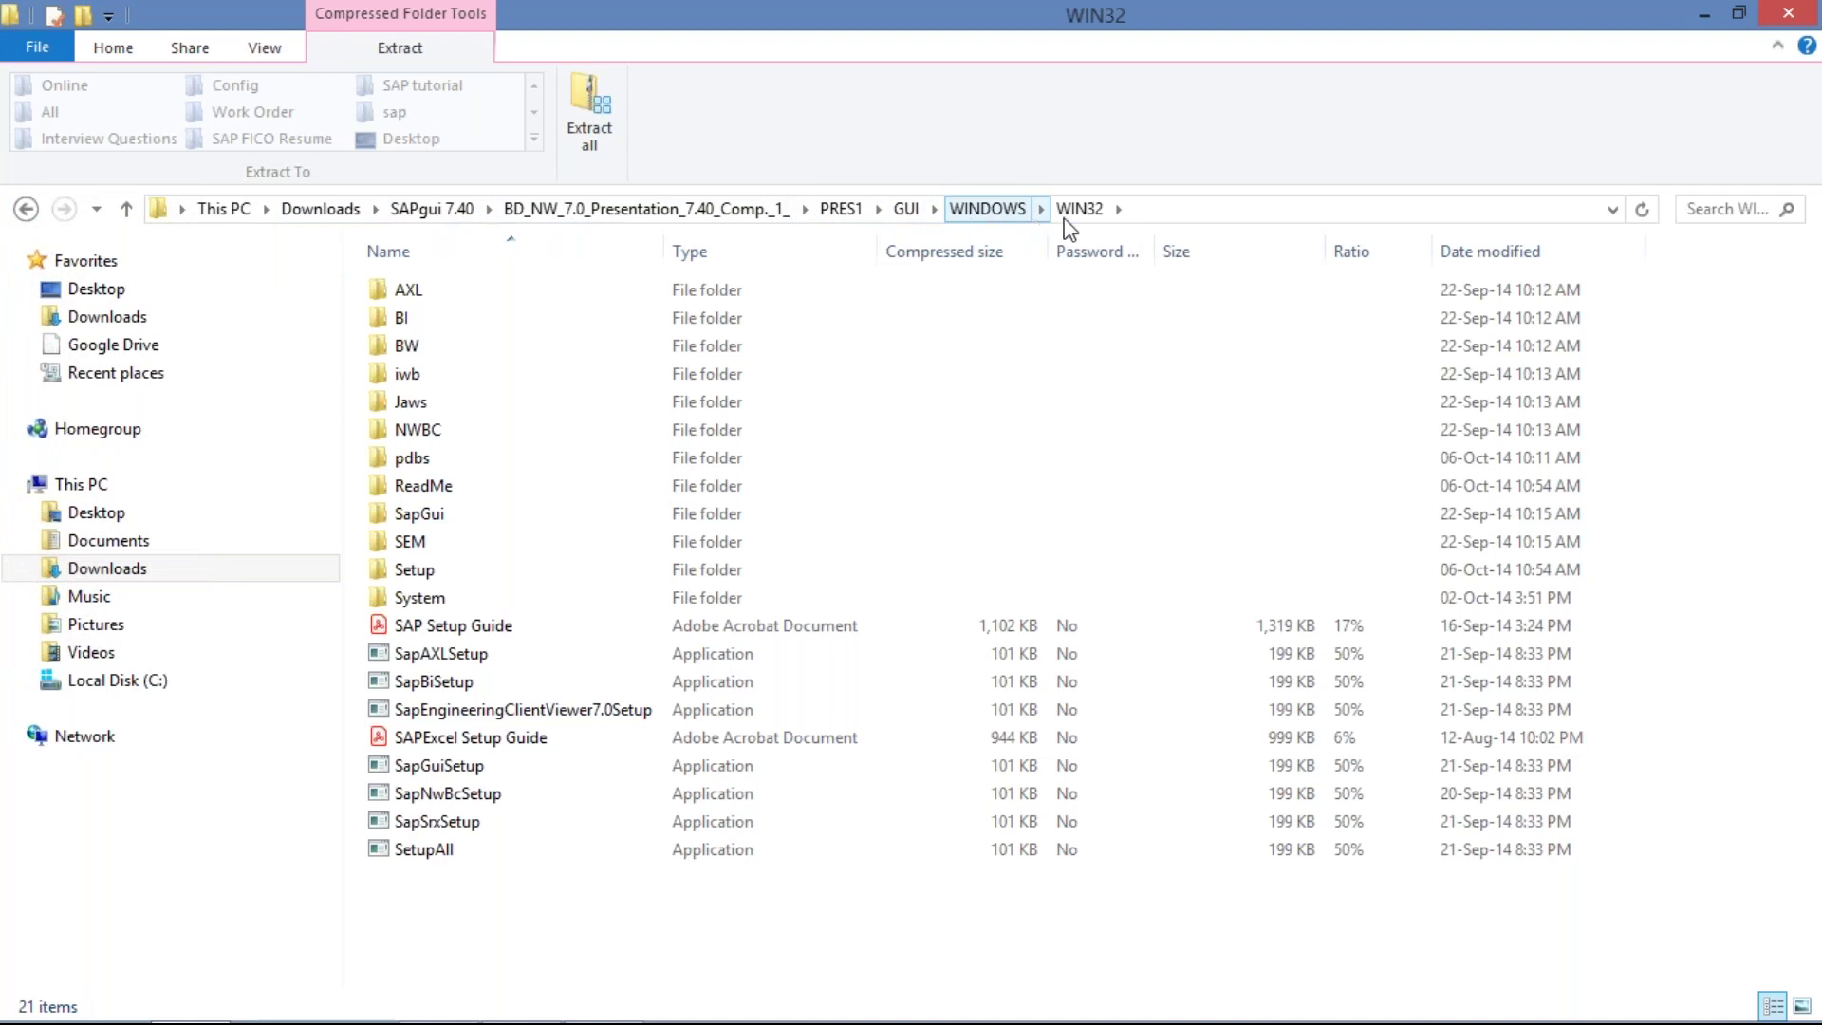
click(475, 857)
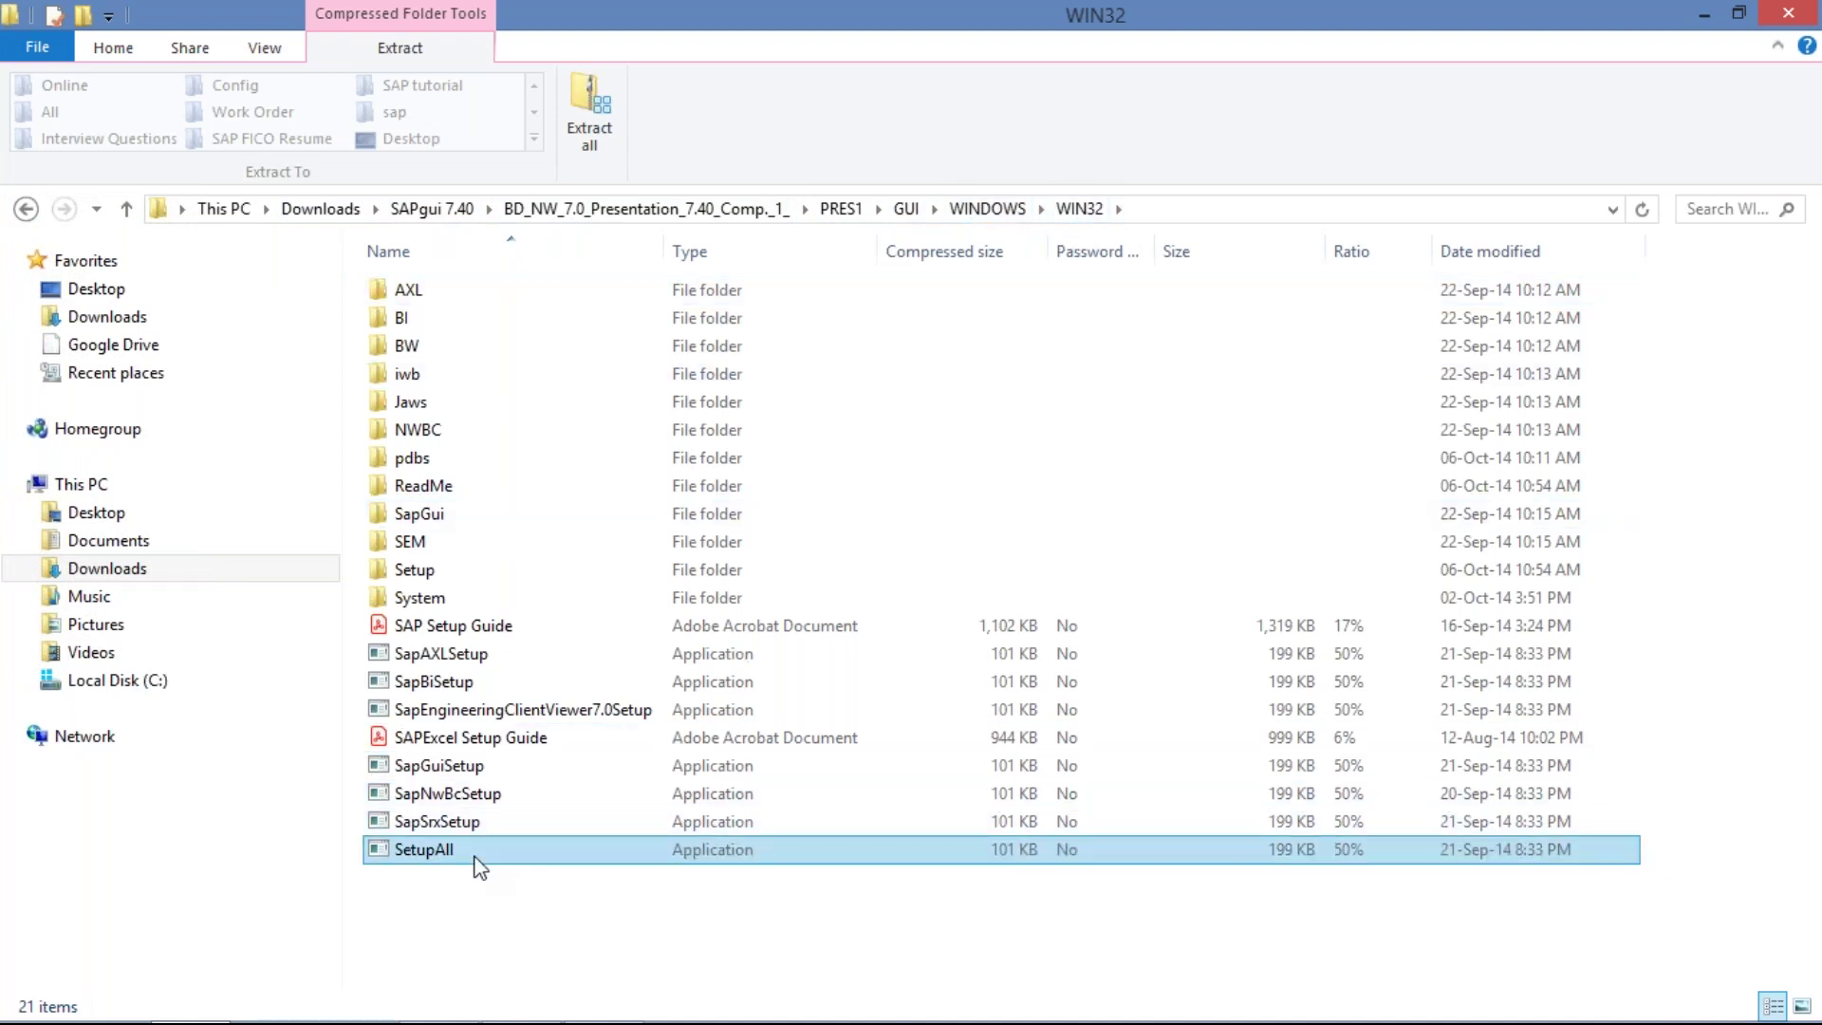
- Run SetupAll from the zip and choose to extract all files first
right_click(419, 848)
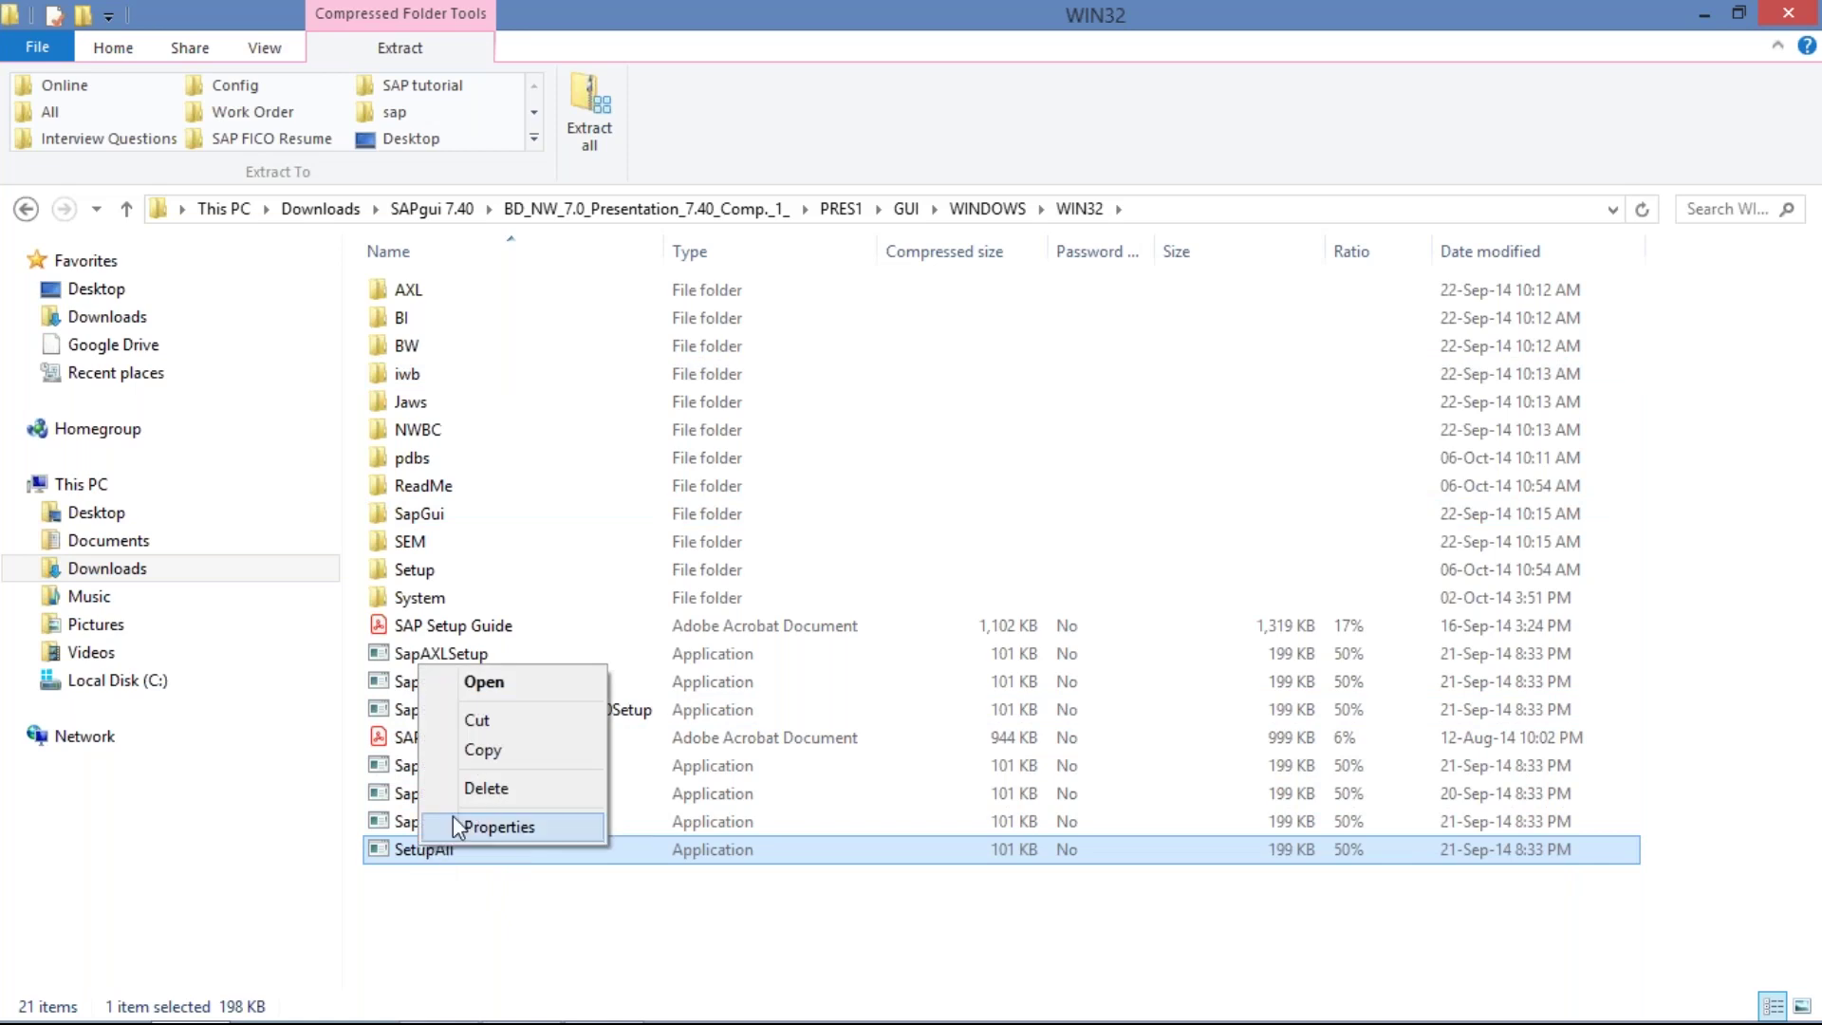
click(495, 691)
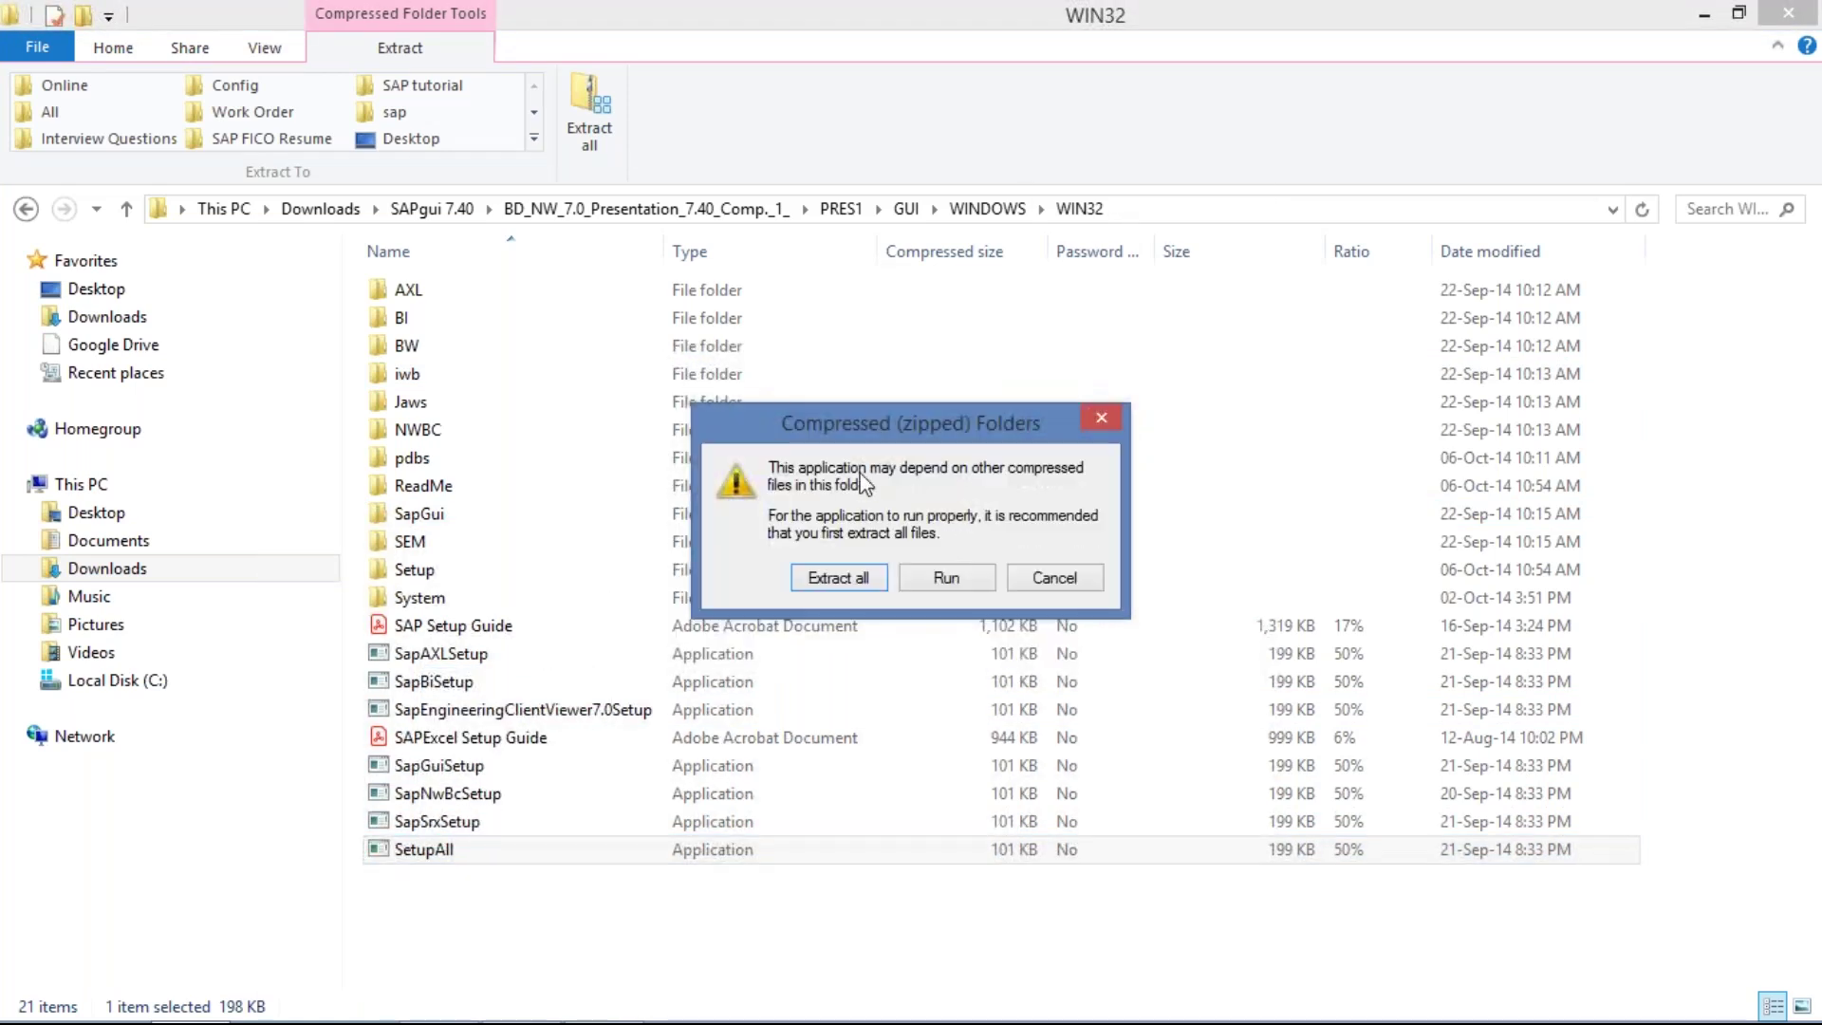
click(817, 578)
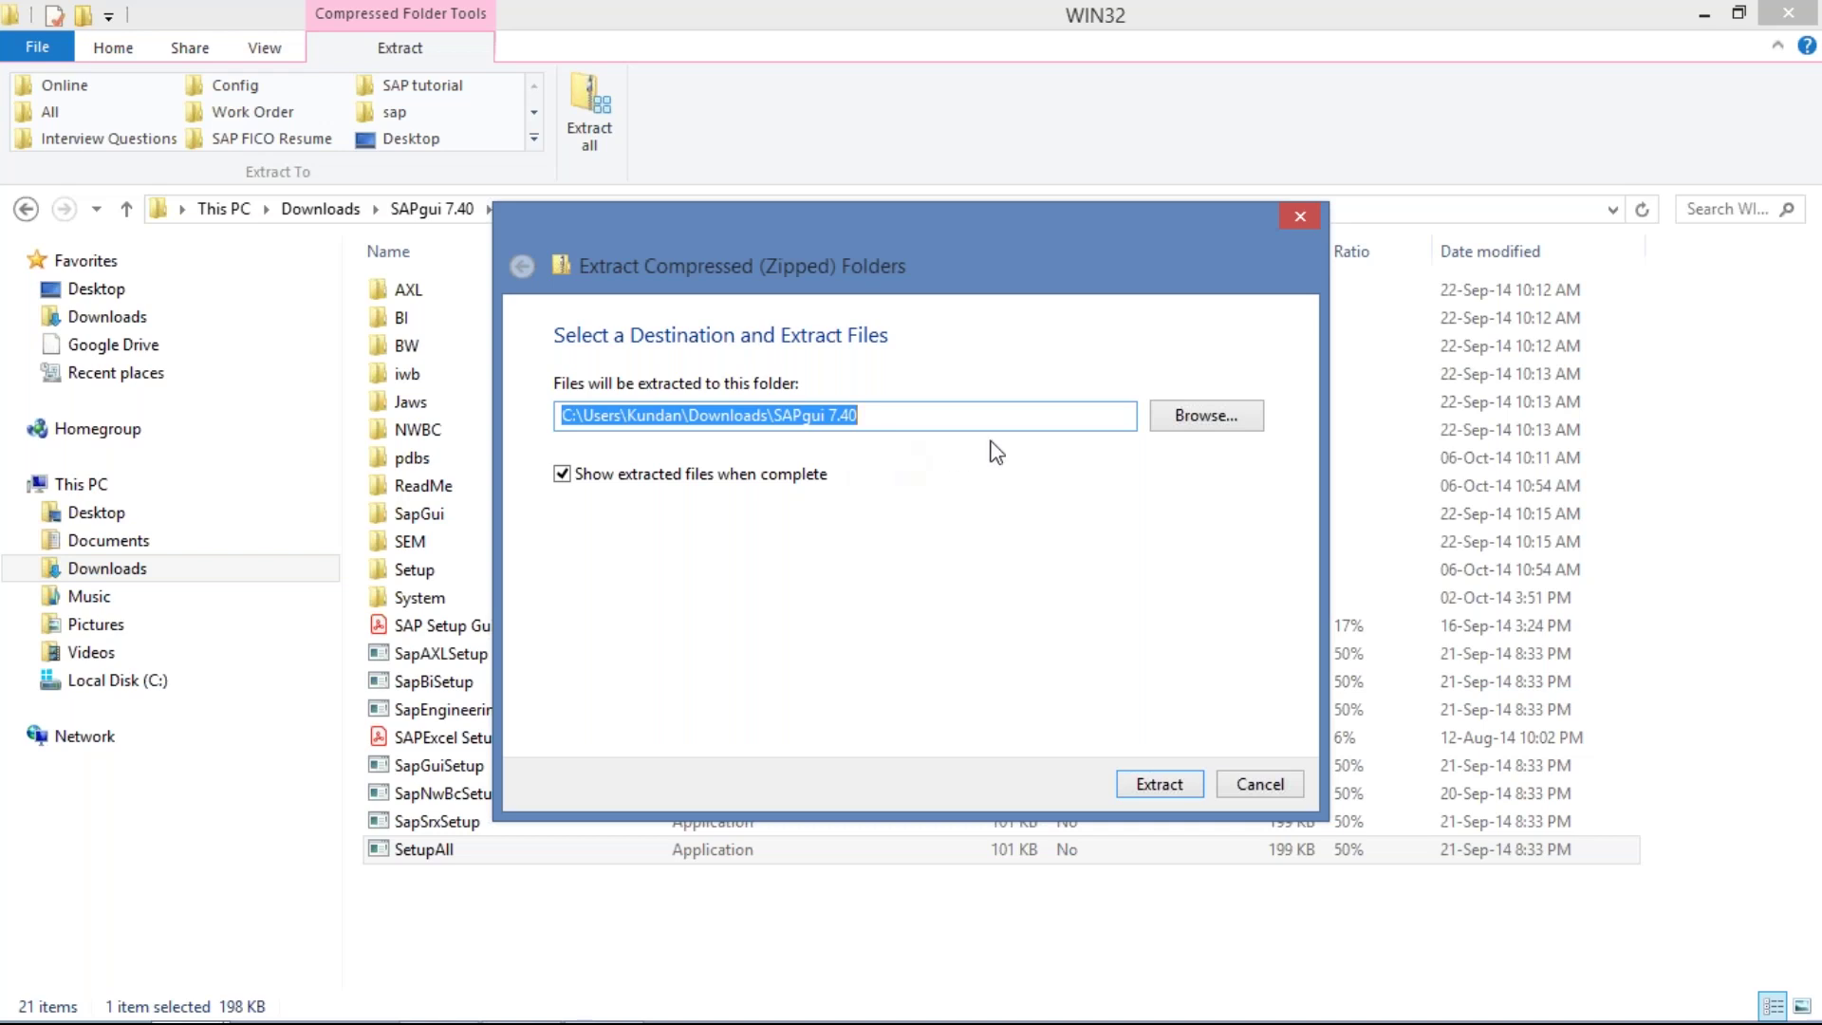
- Pick the Desktop as the extraction destination in the destination chooser
click(1219, 420)
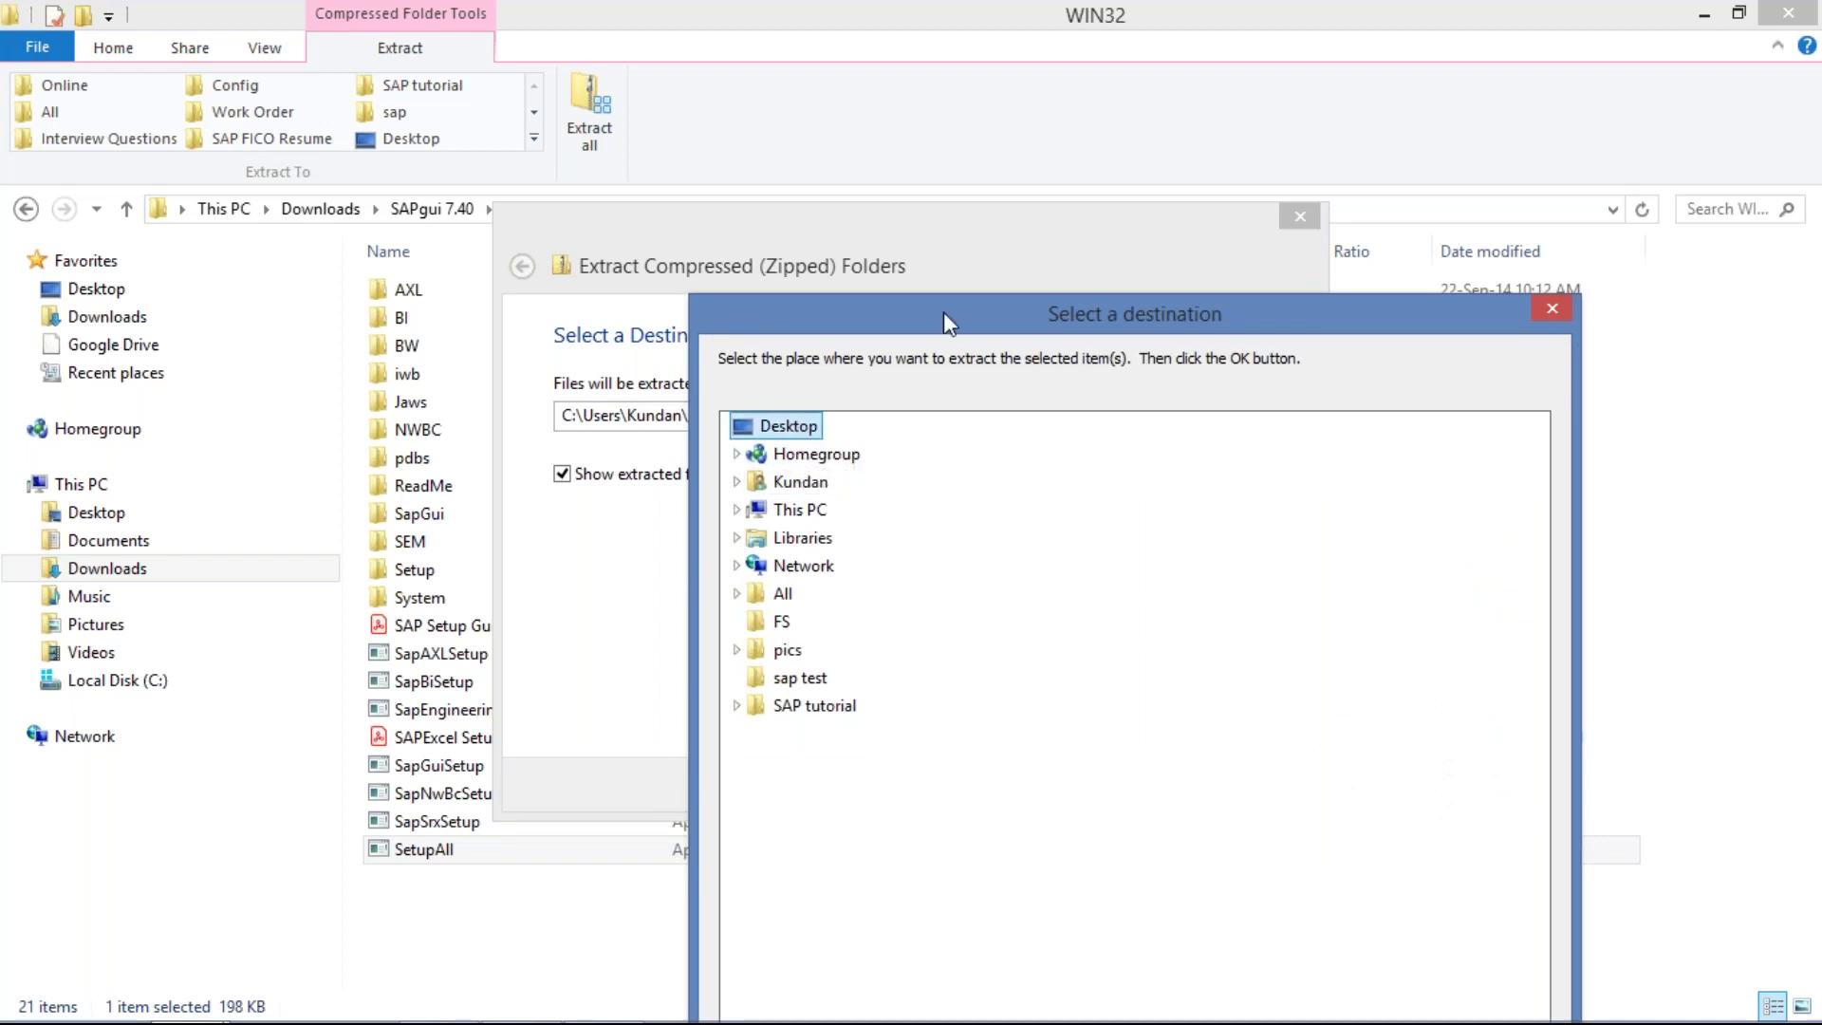
drag(943, 311, 538, 109)
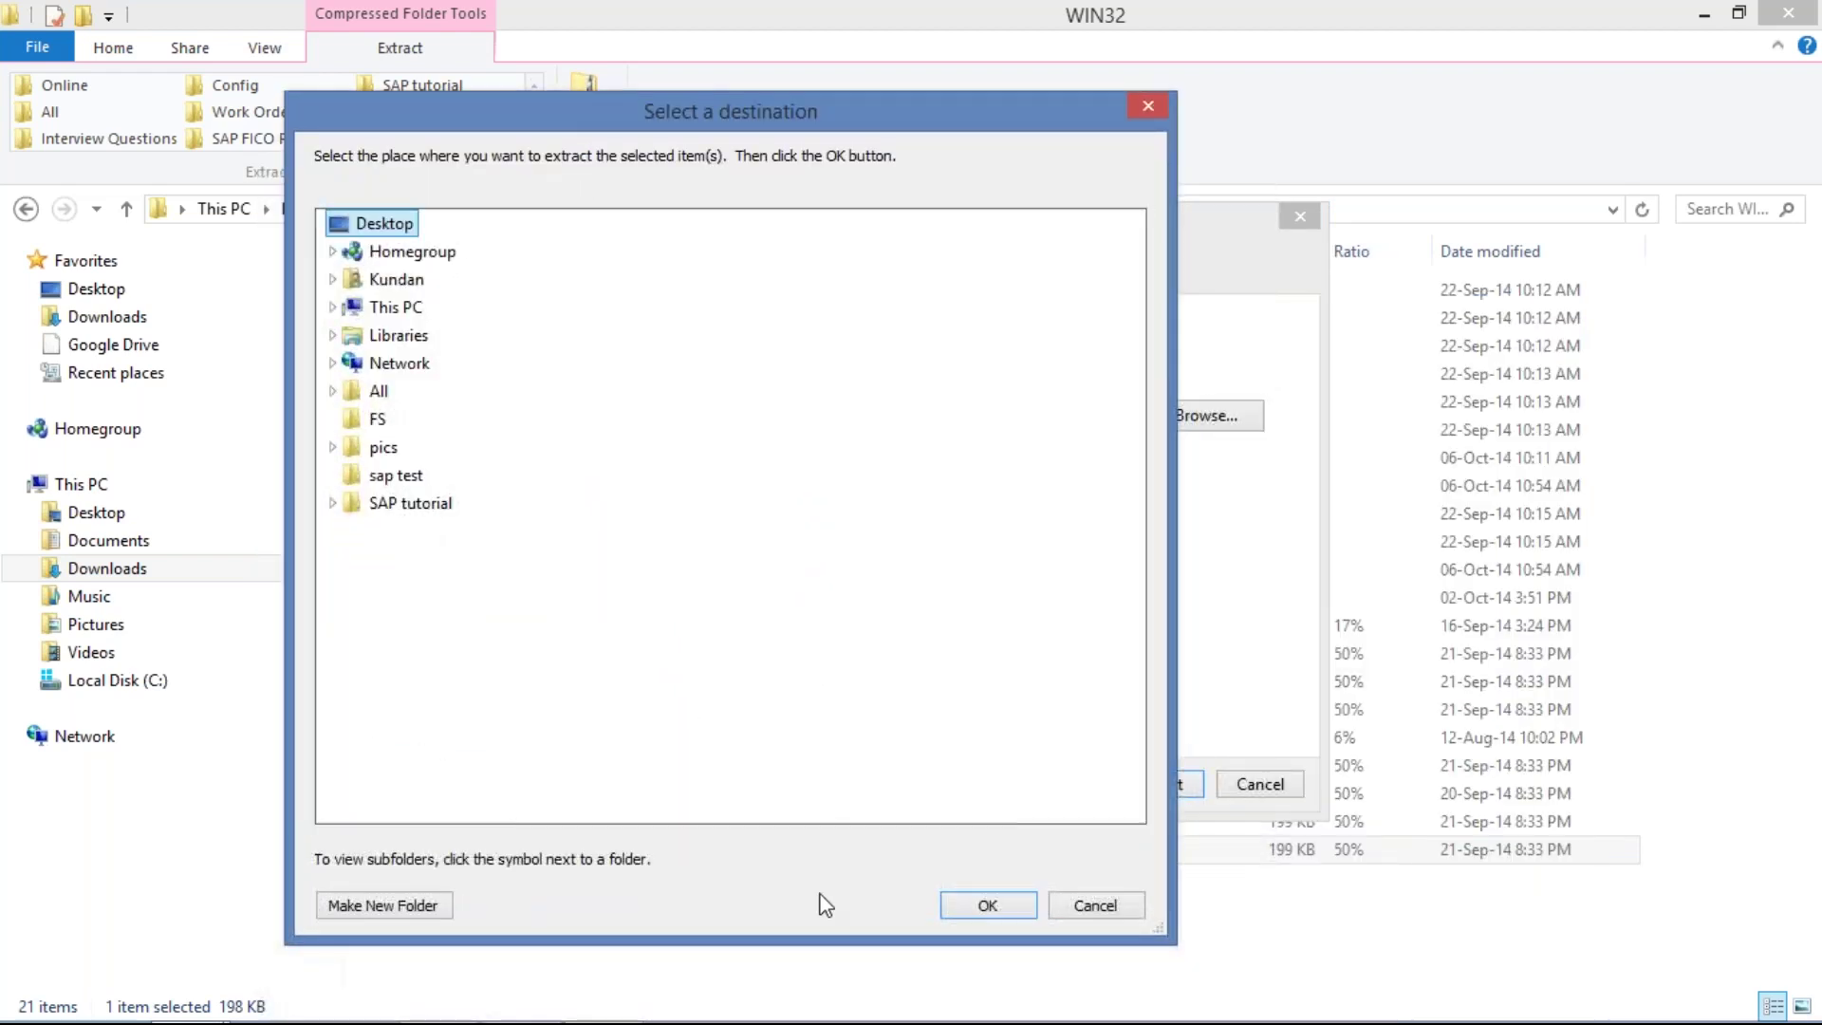
click(973, 901)
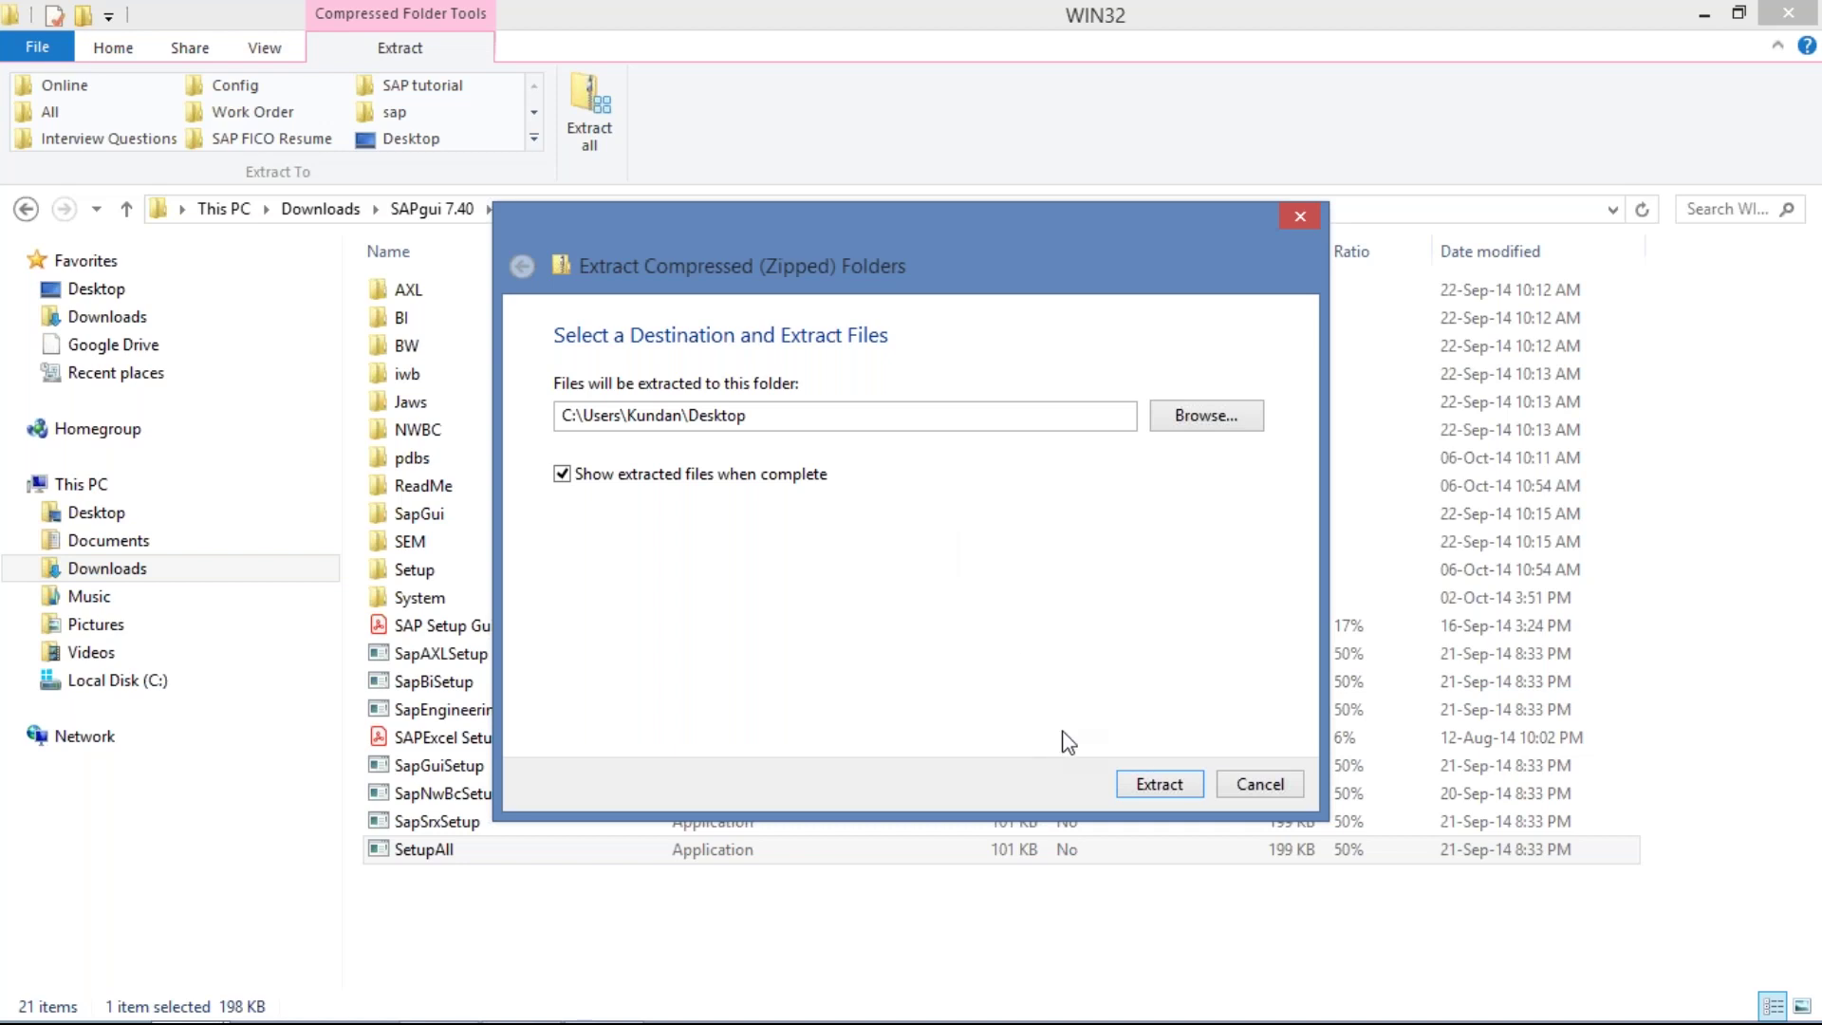
click(1174, 436)
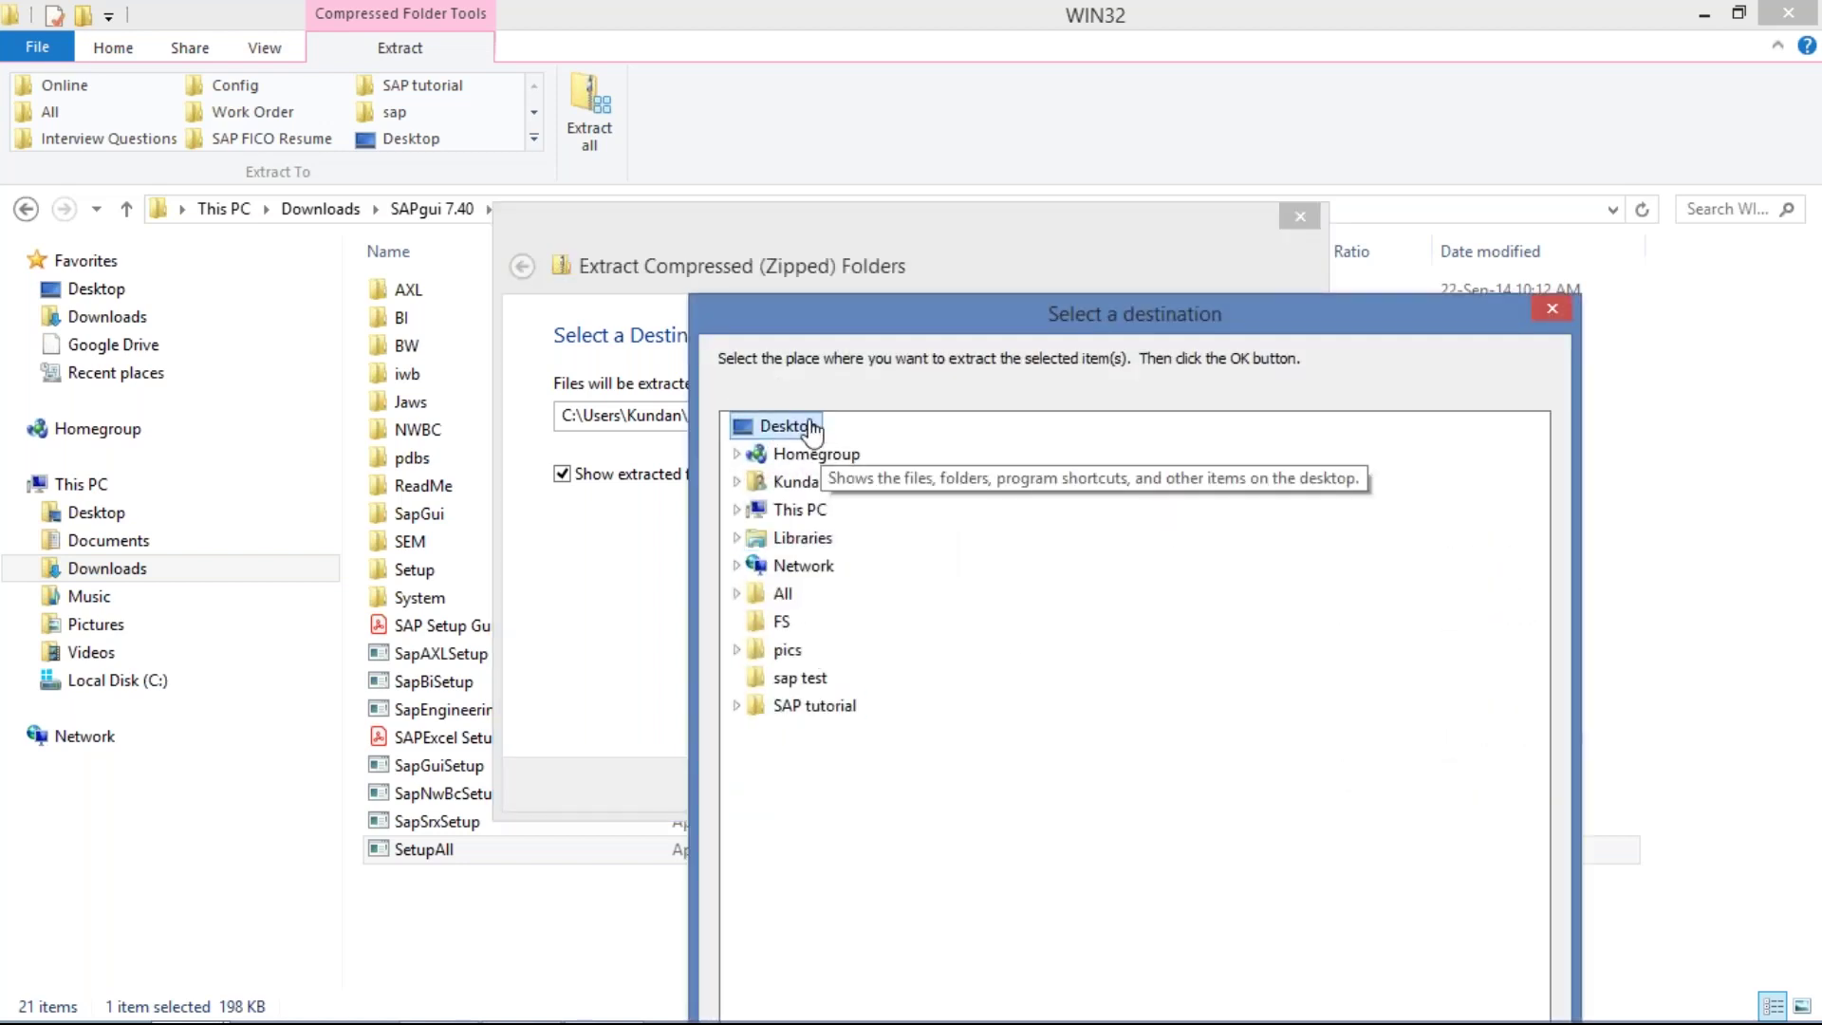
drag(848, 316, 424, 161)
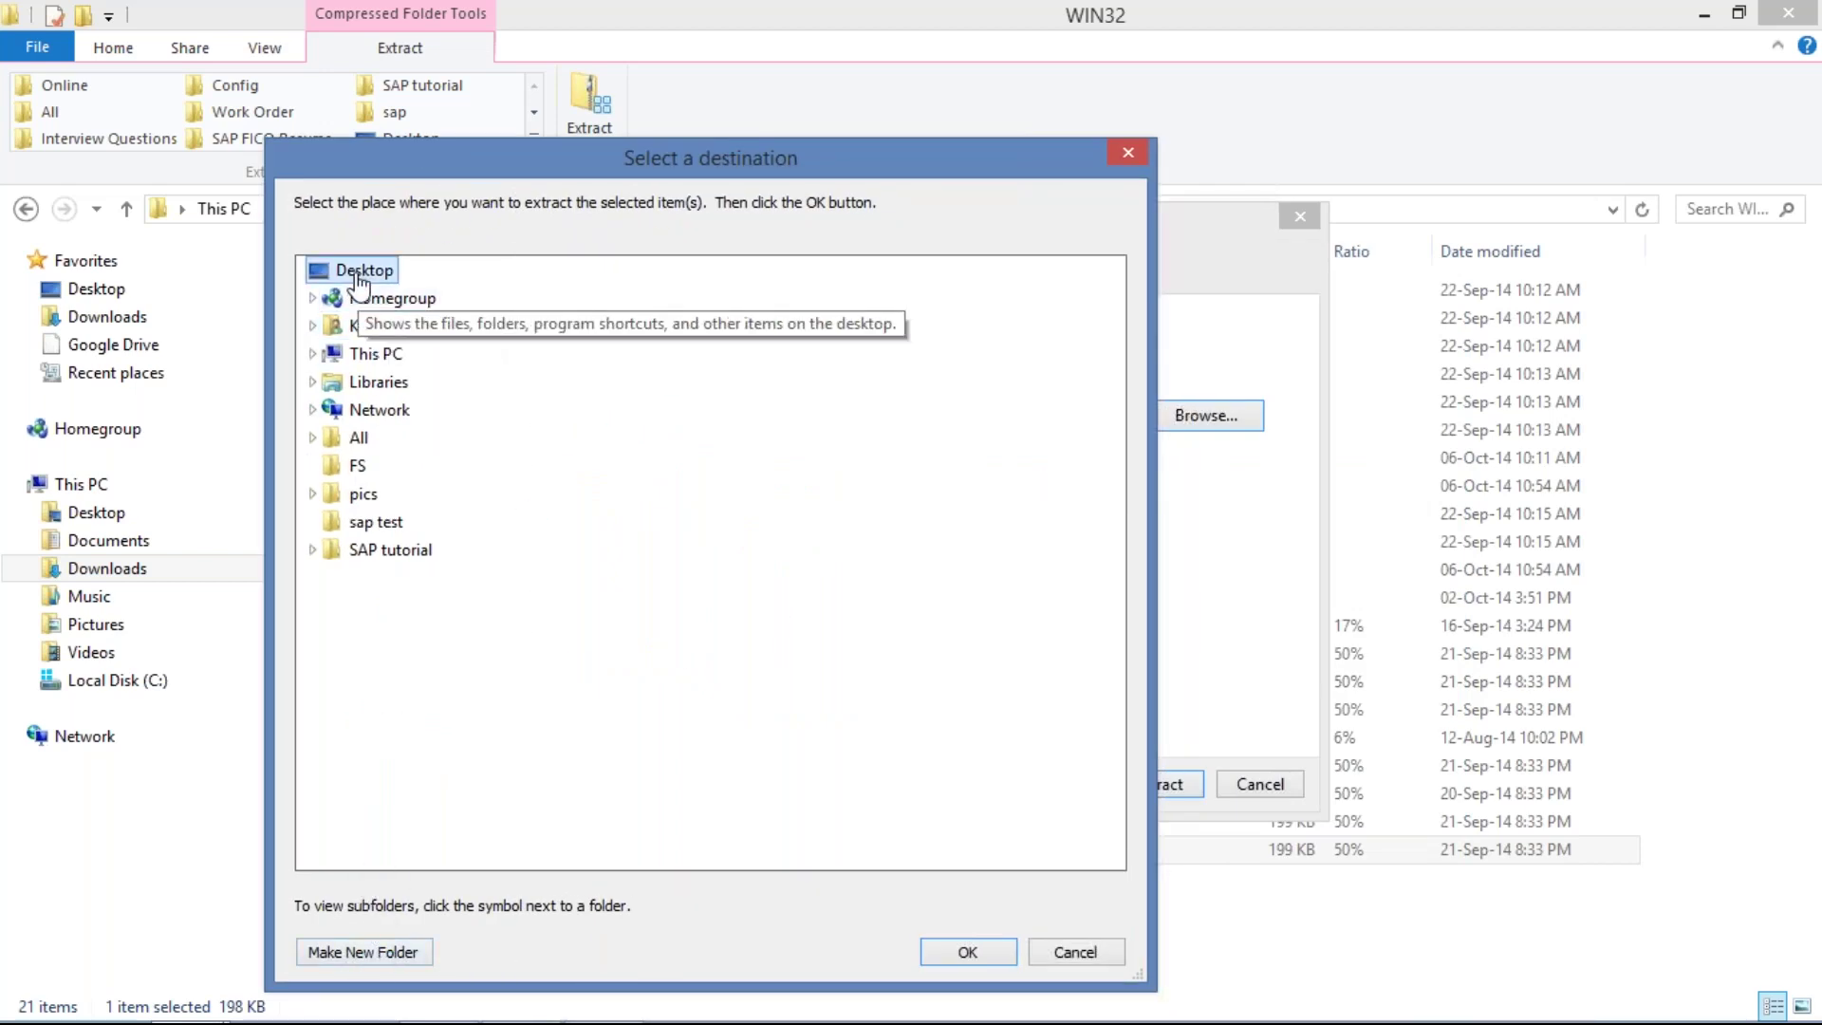
click(968, 953)
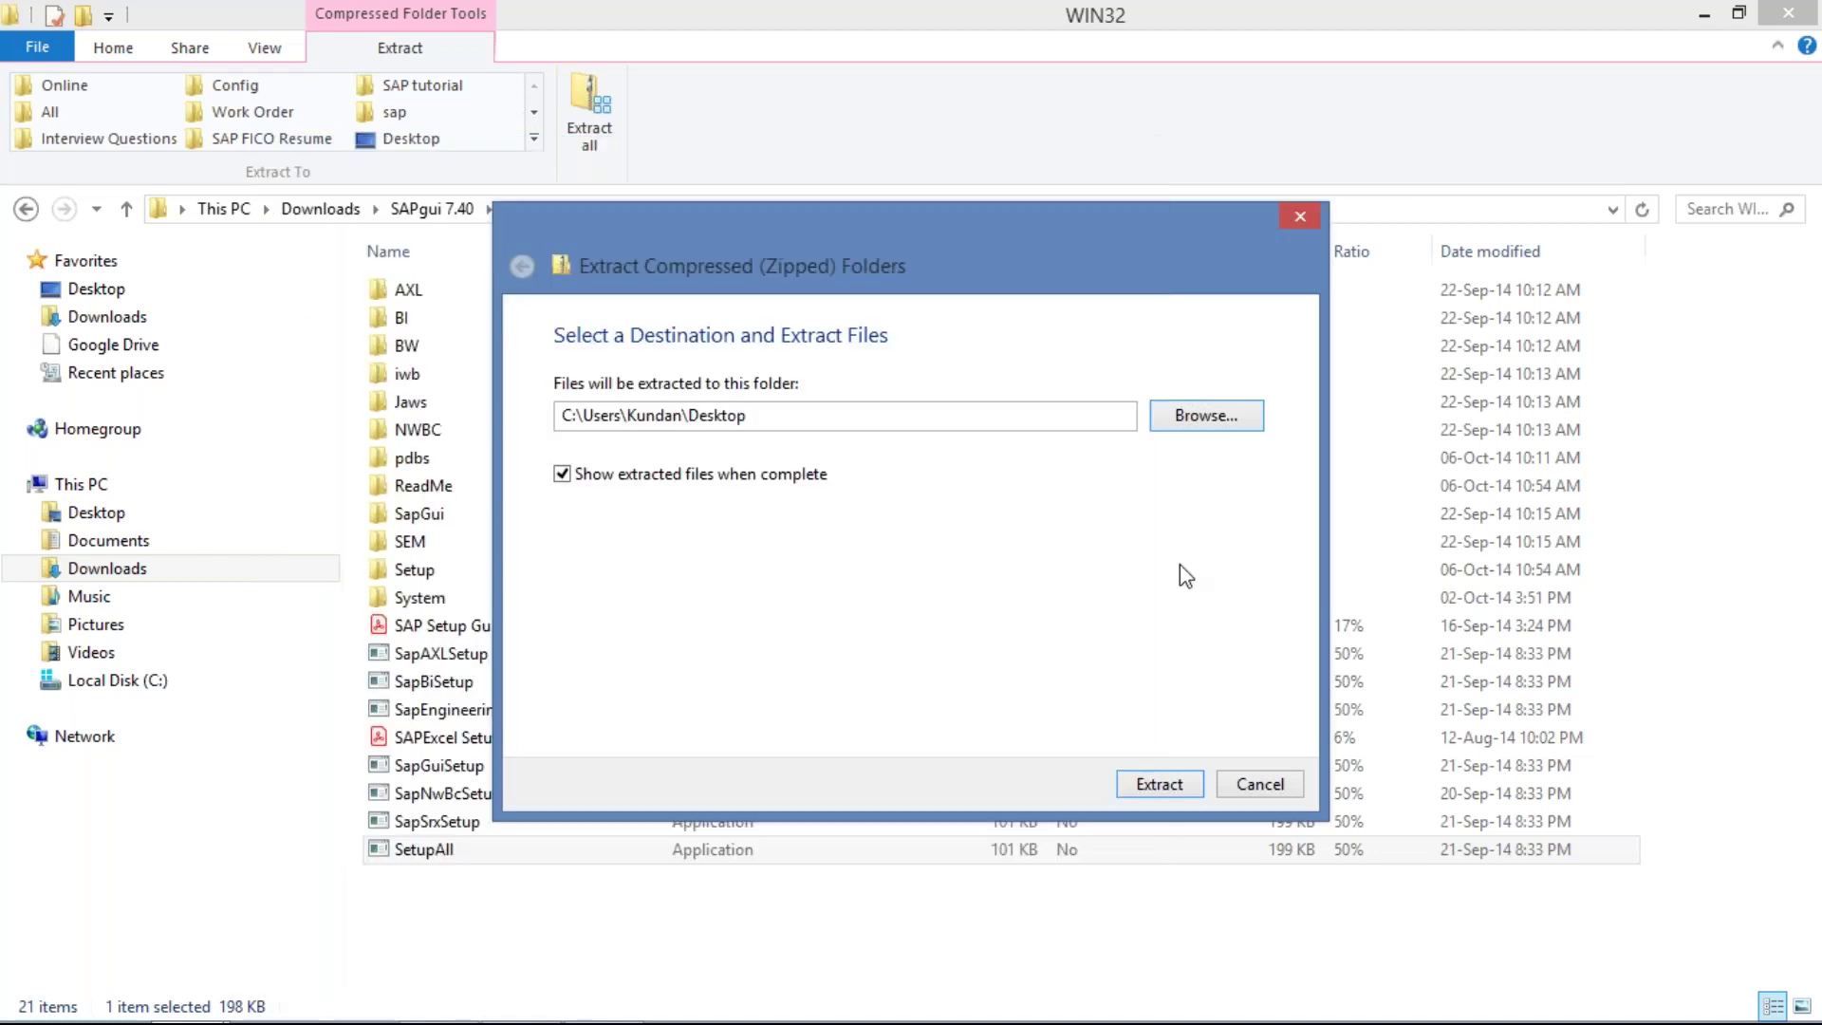
- Extract the 5,978 items to the Desktop, then return to the WIN32 Explorer window
click(1163, 787)
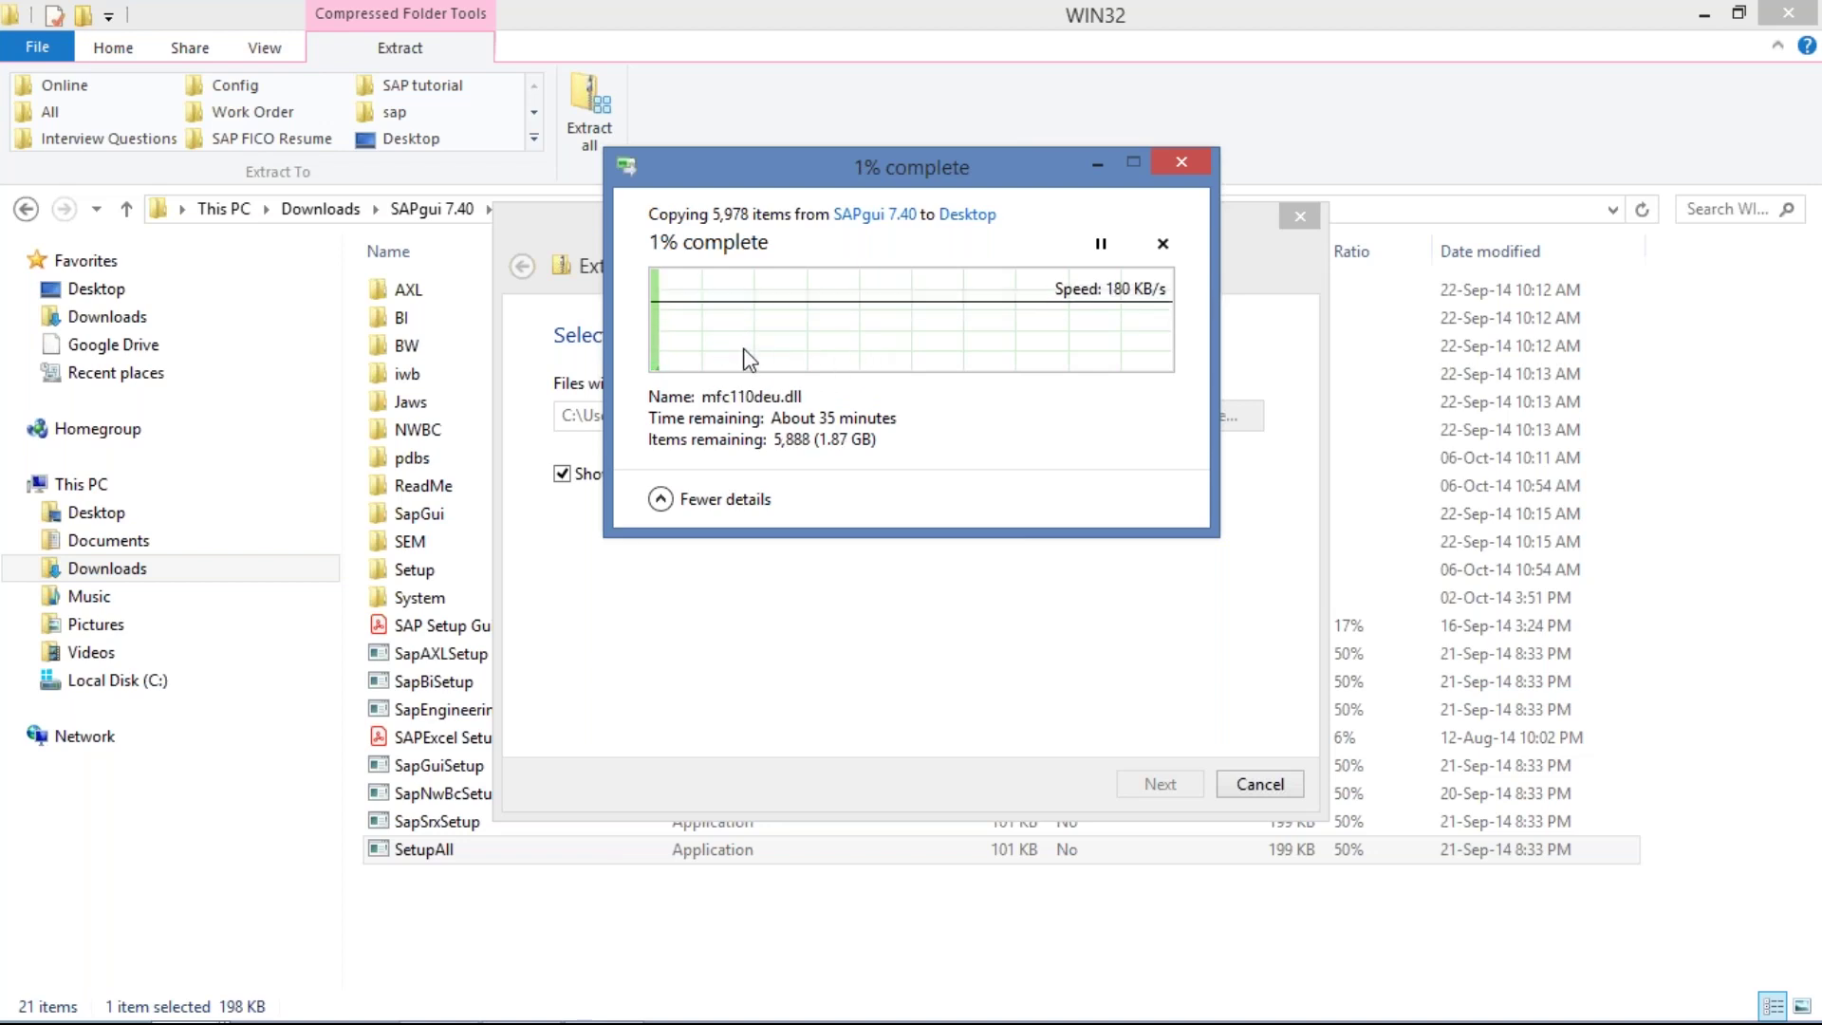
click(1343, 175)
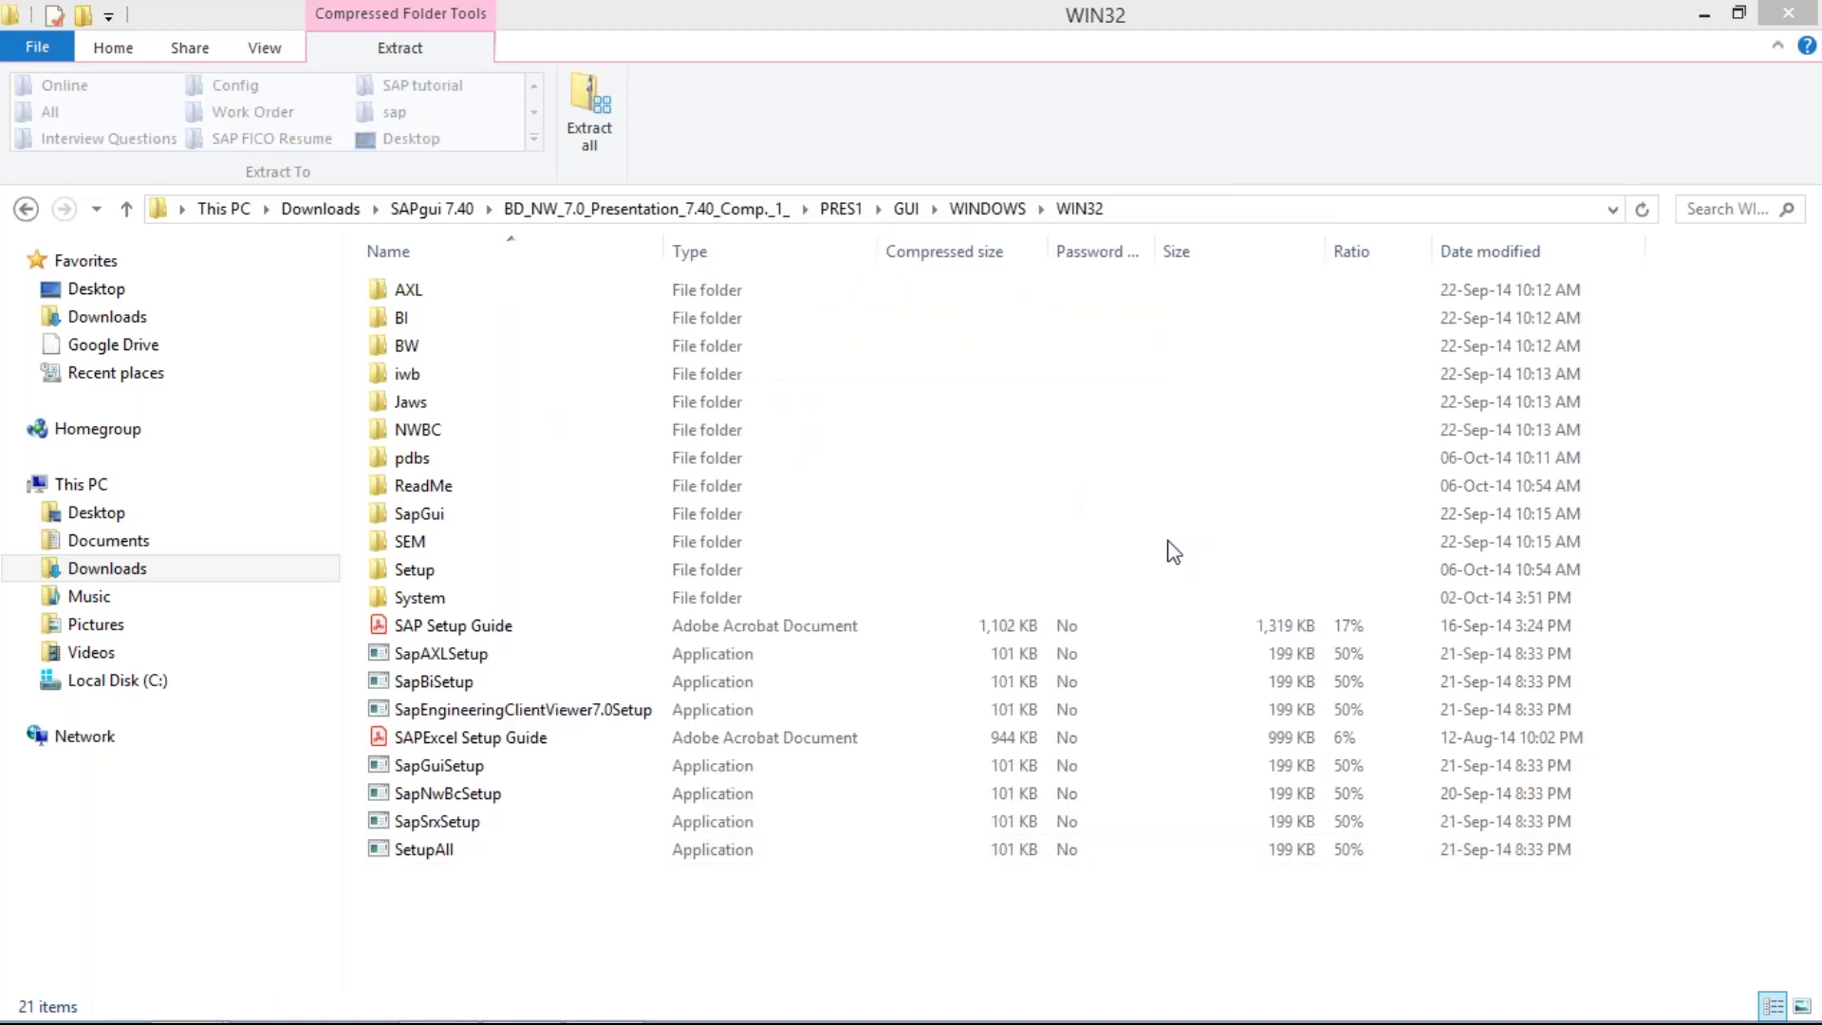
- Show the desktop with Win+D and drag the extracted BD_NW_7.0 folder to the centre
click(1180, 131)
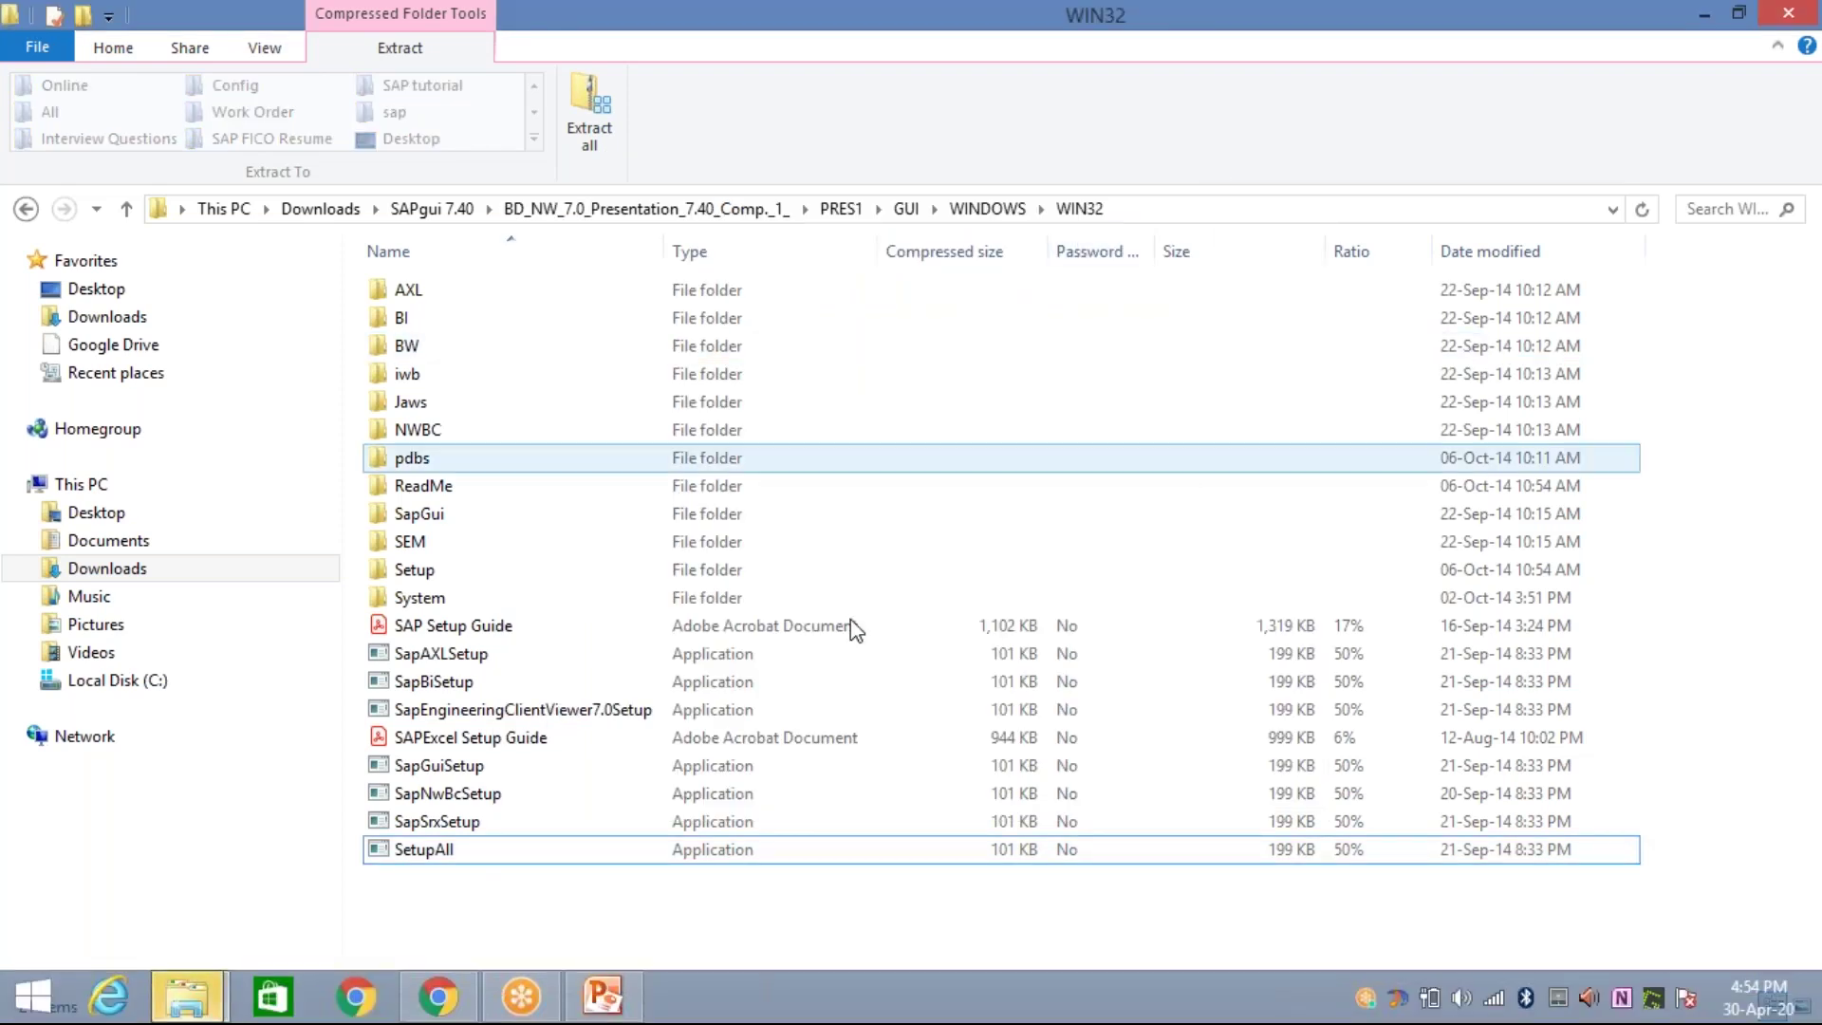
click(216, 996)
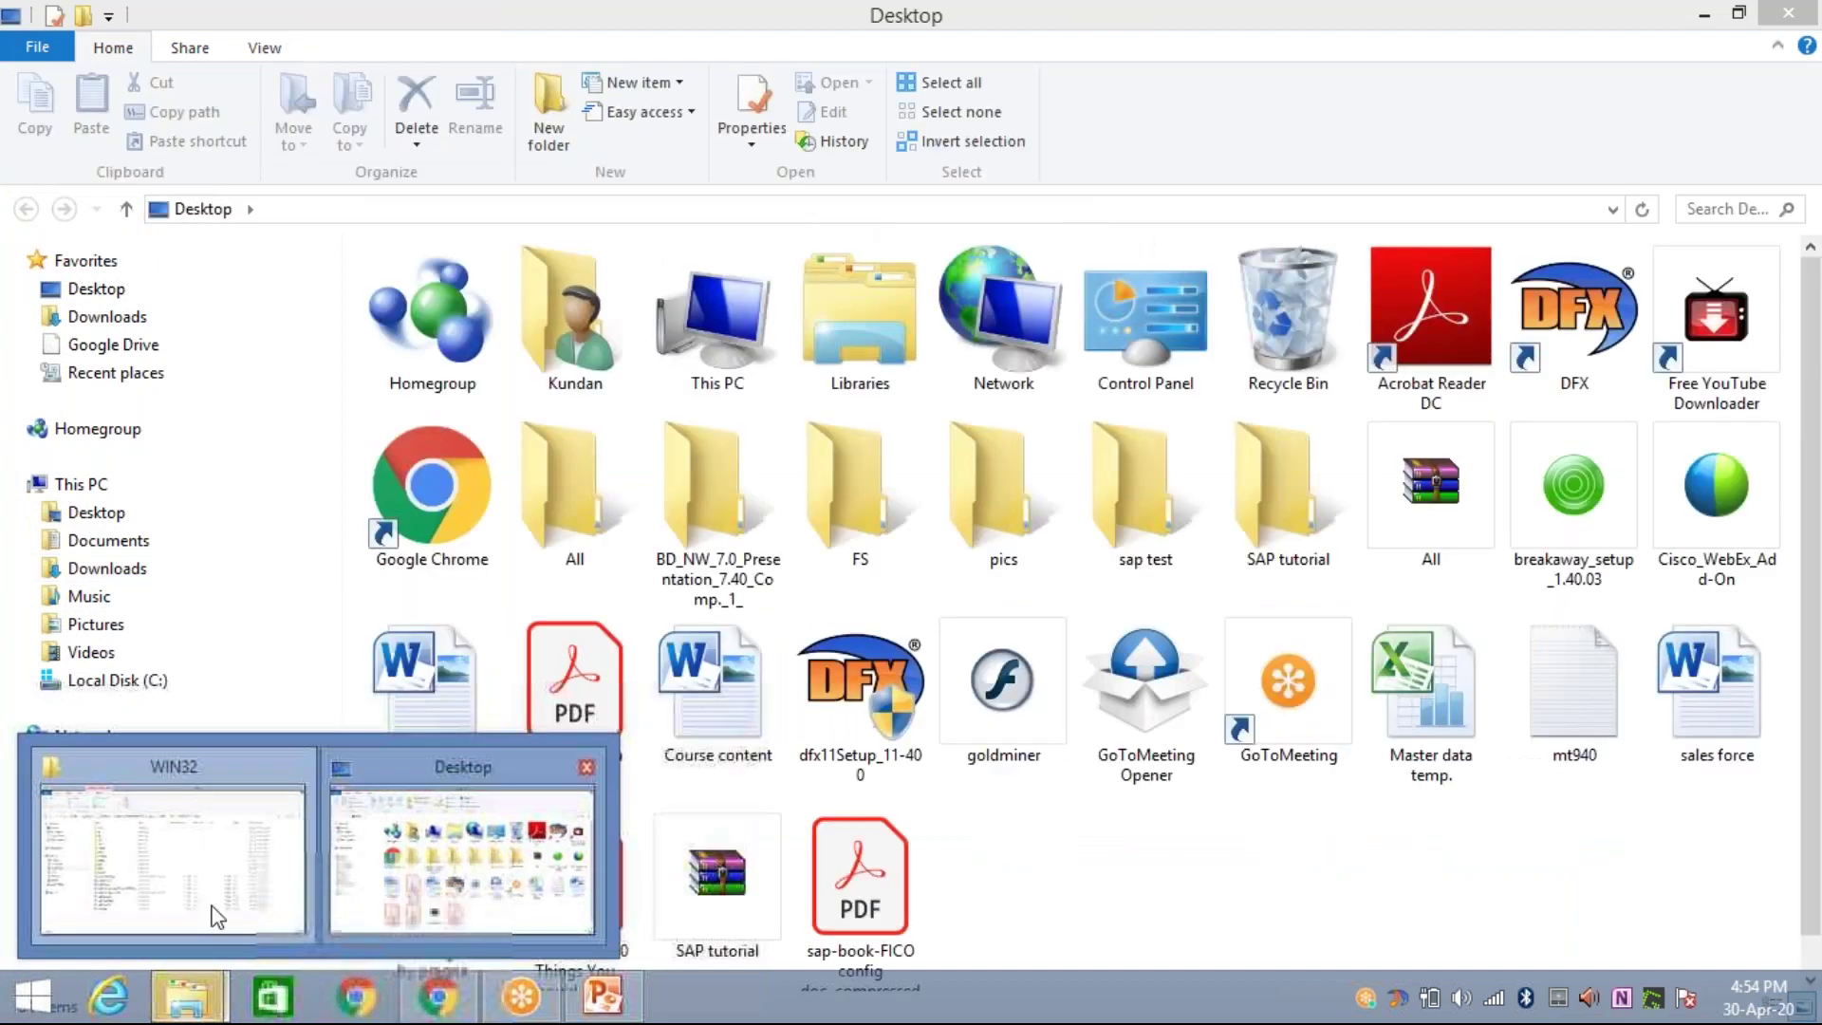
click(207, 905)
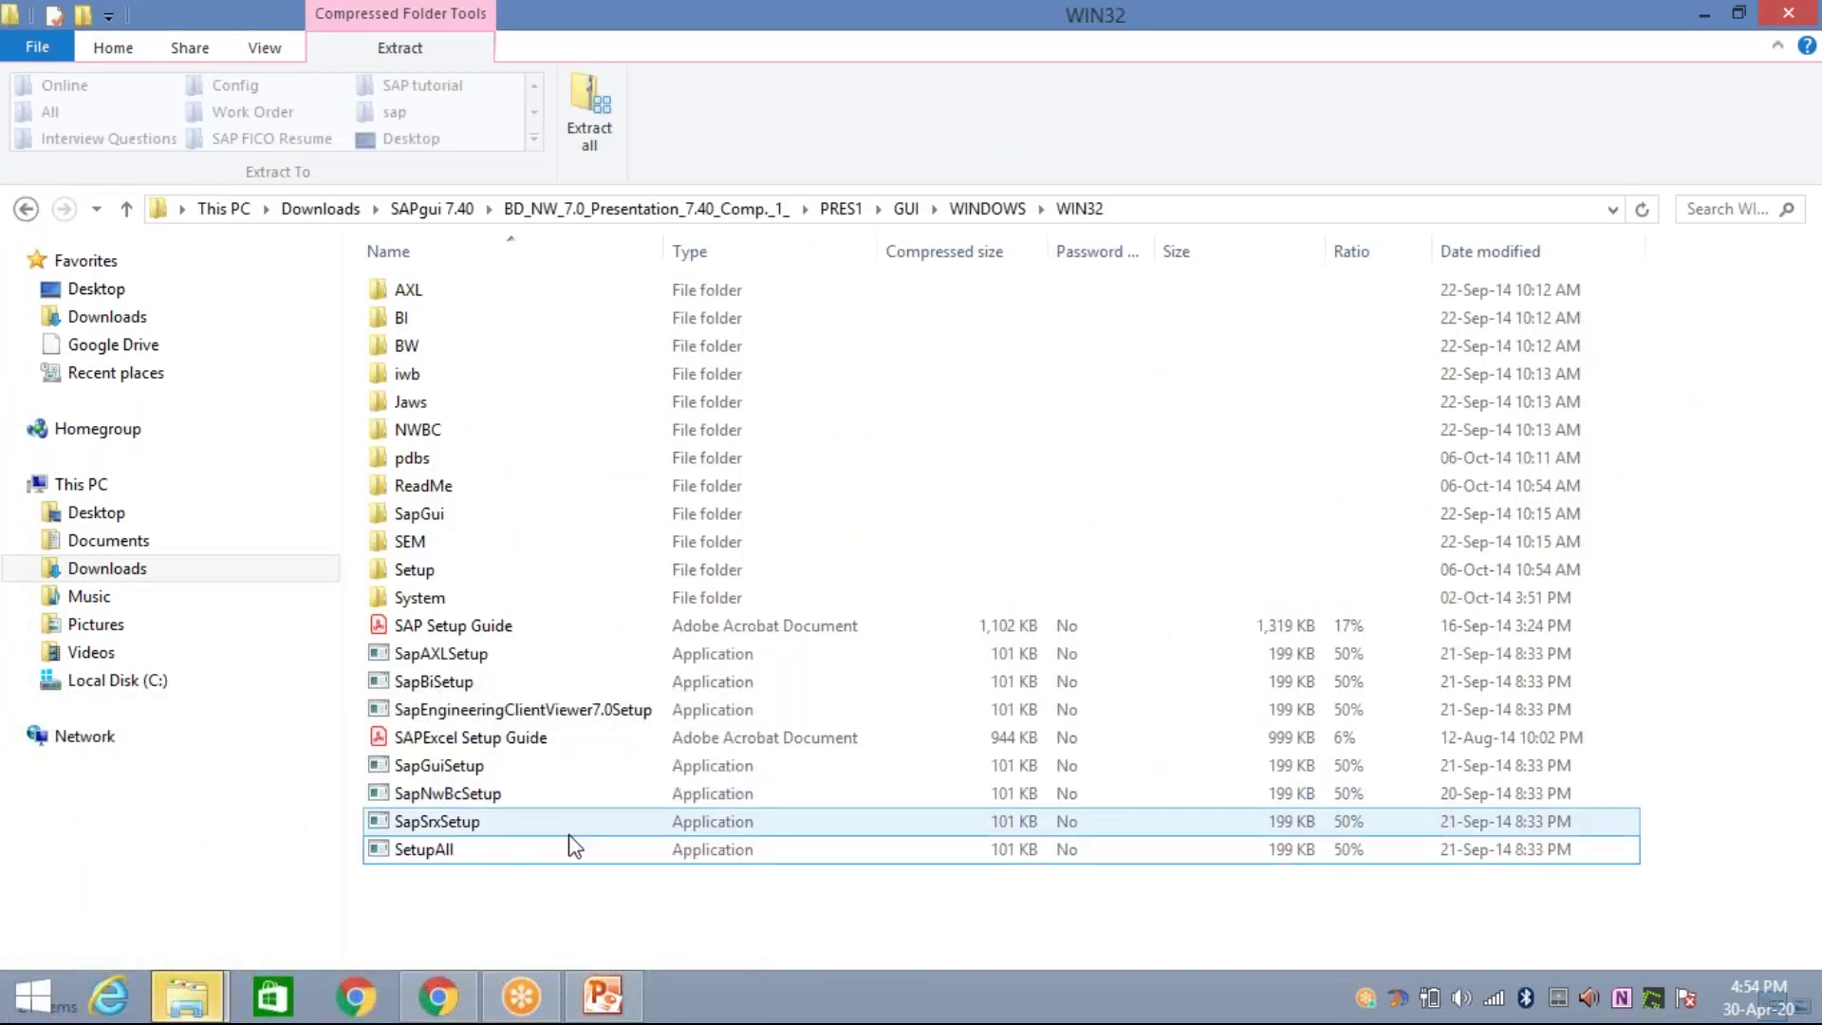
key(super+d)
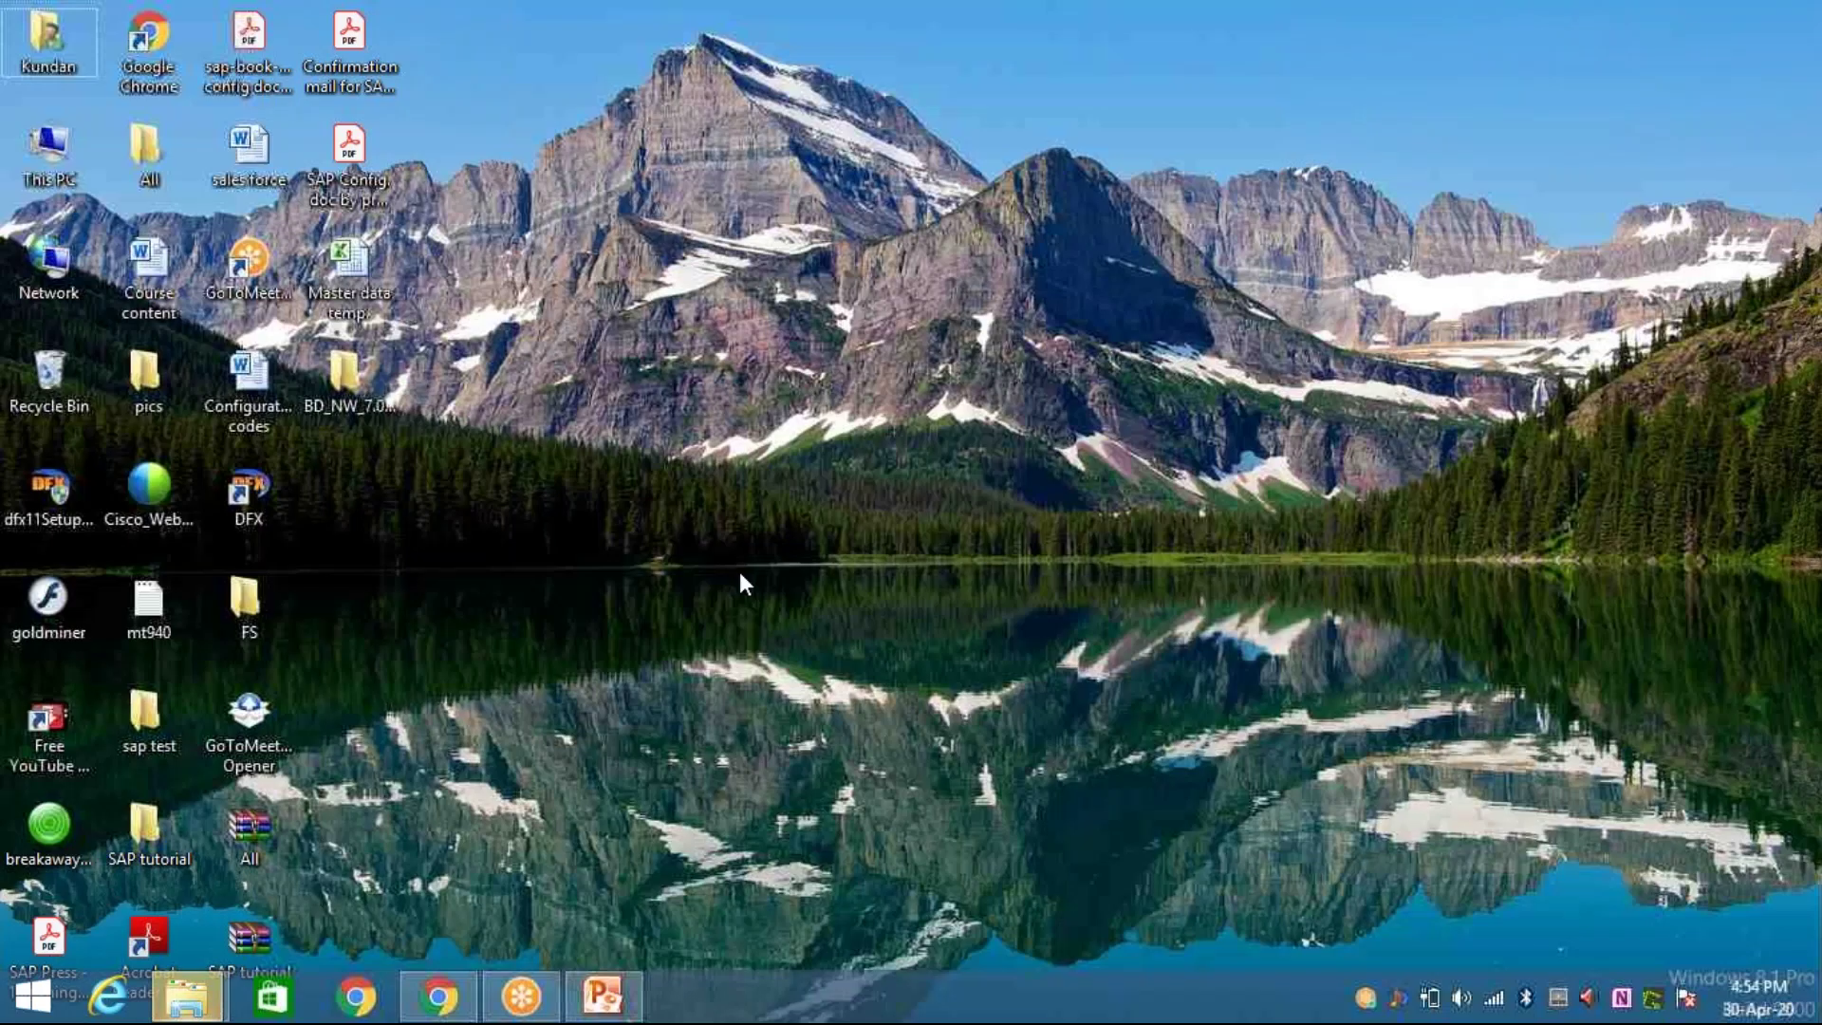
drag(364, 379, 764, 266)
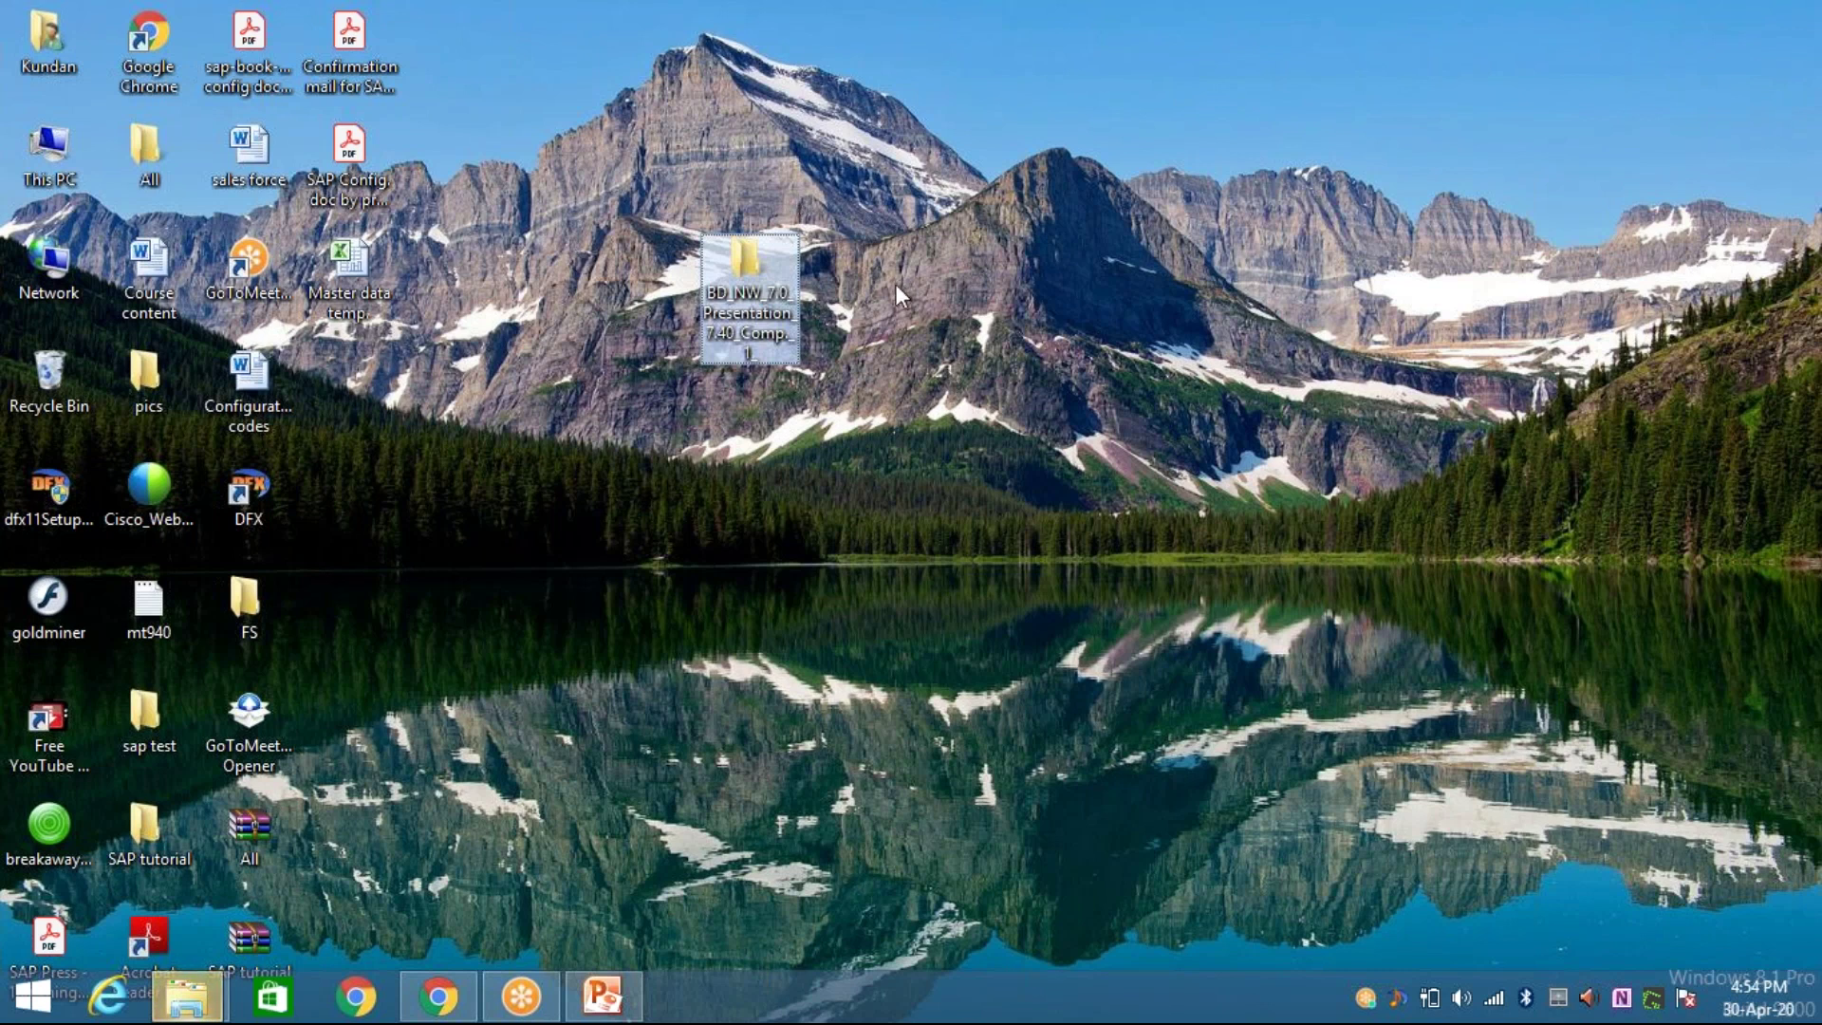
- Open the extracted folder's PRES1\GUI\WINDOWS\WIN32 path and launch SetupAll
double_click(731, 277)
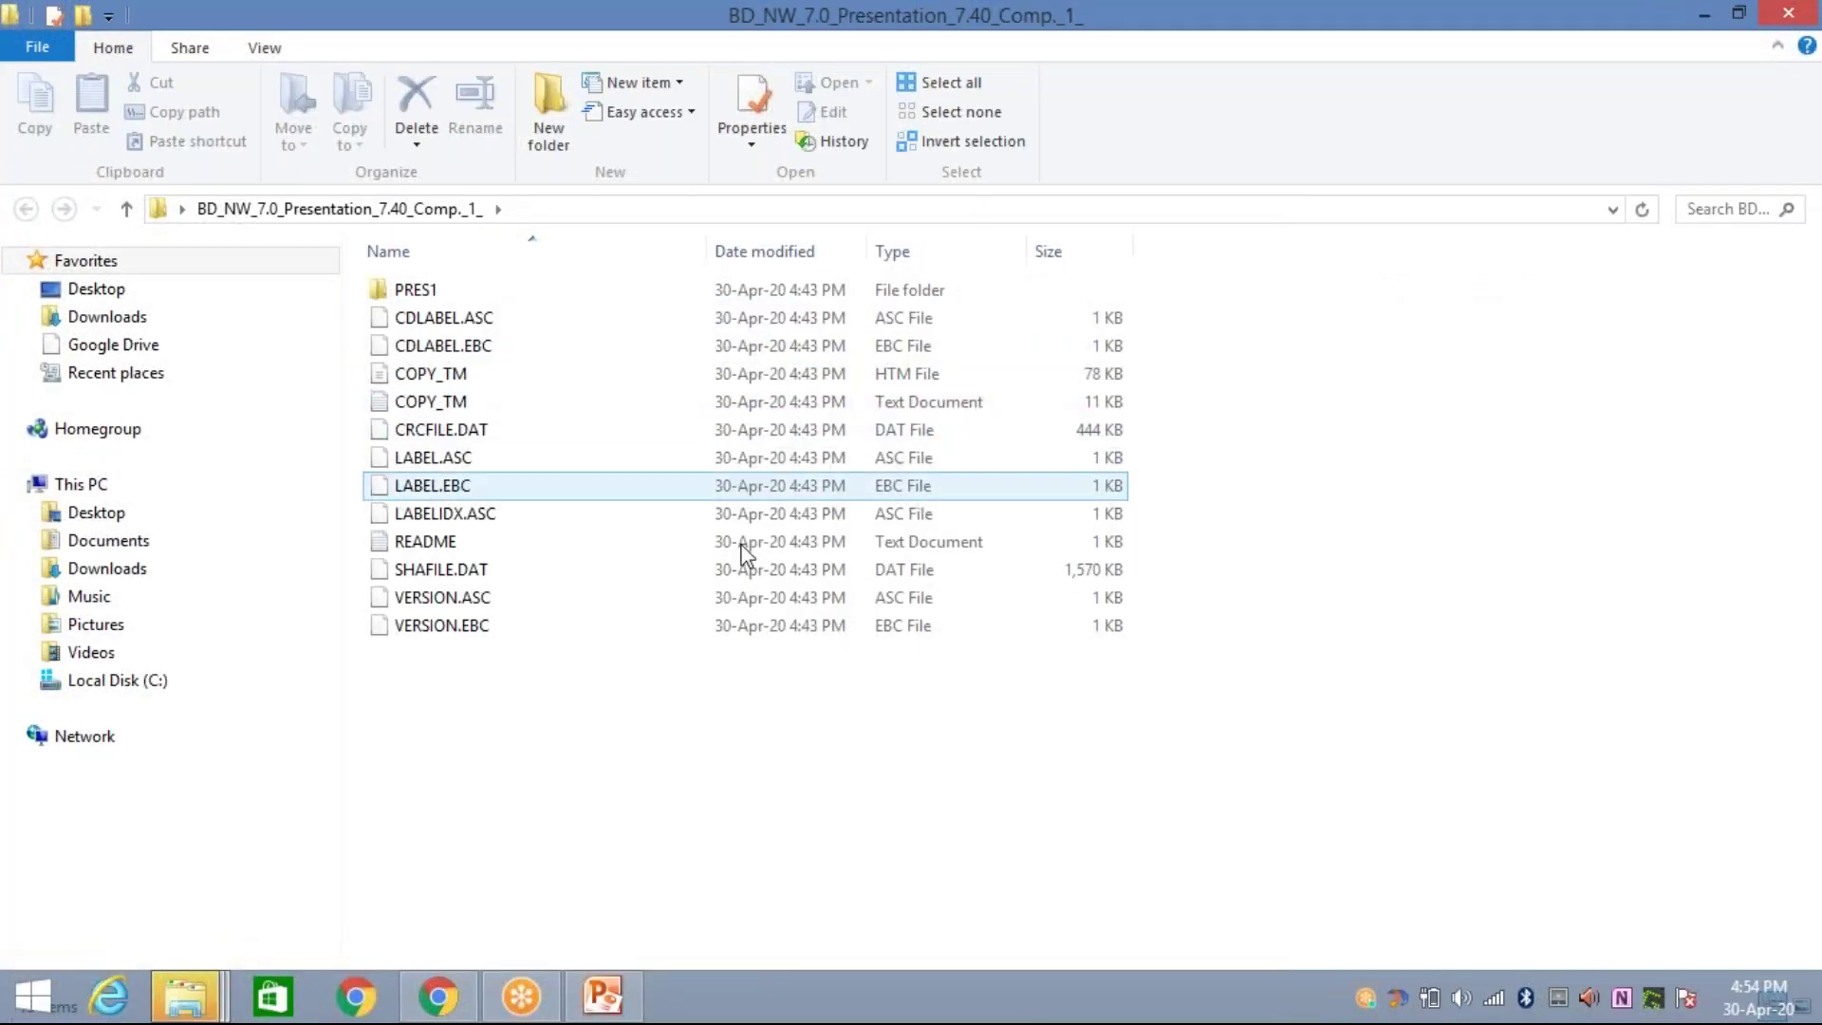
double_click(424, 288)
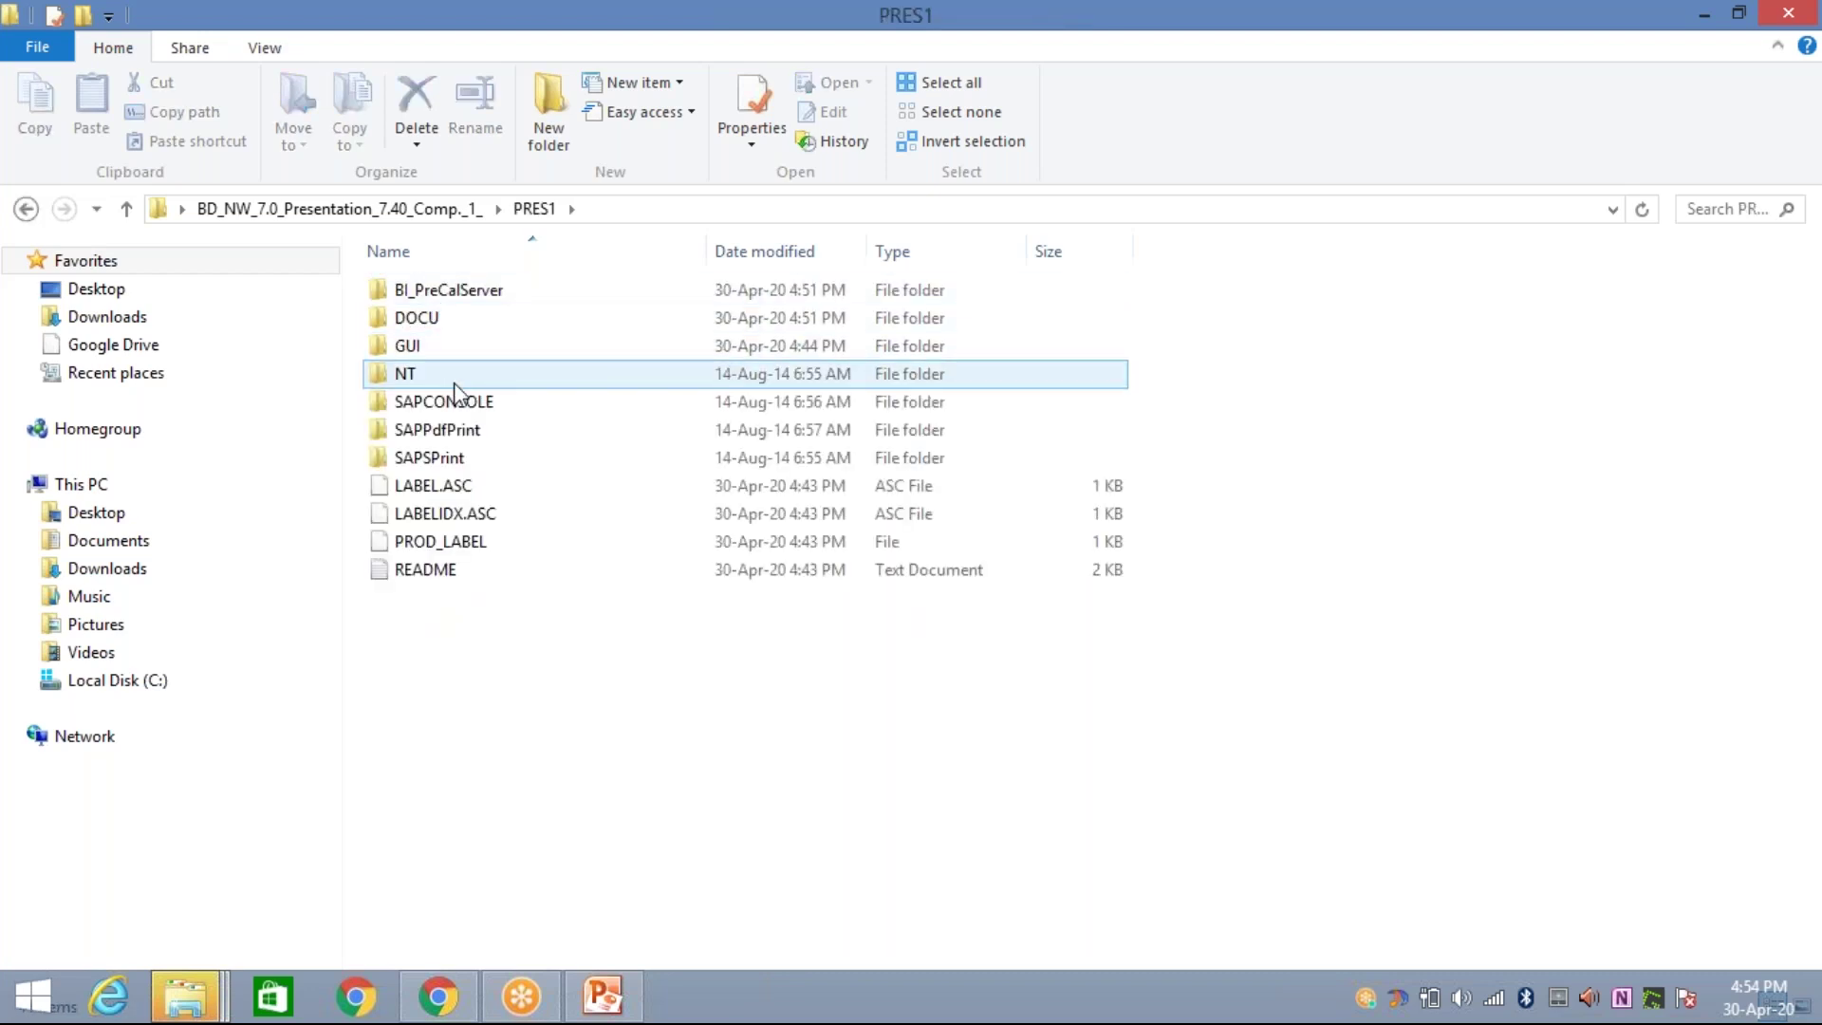
double_click(436, 351)
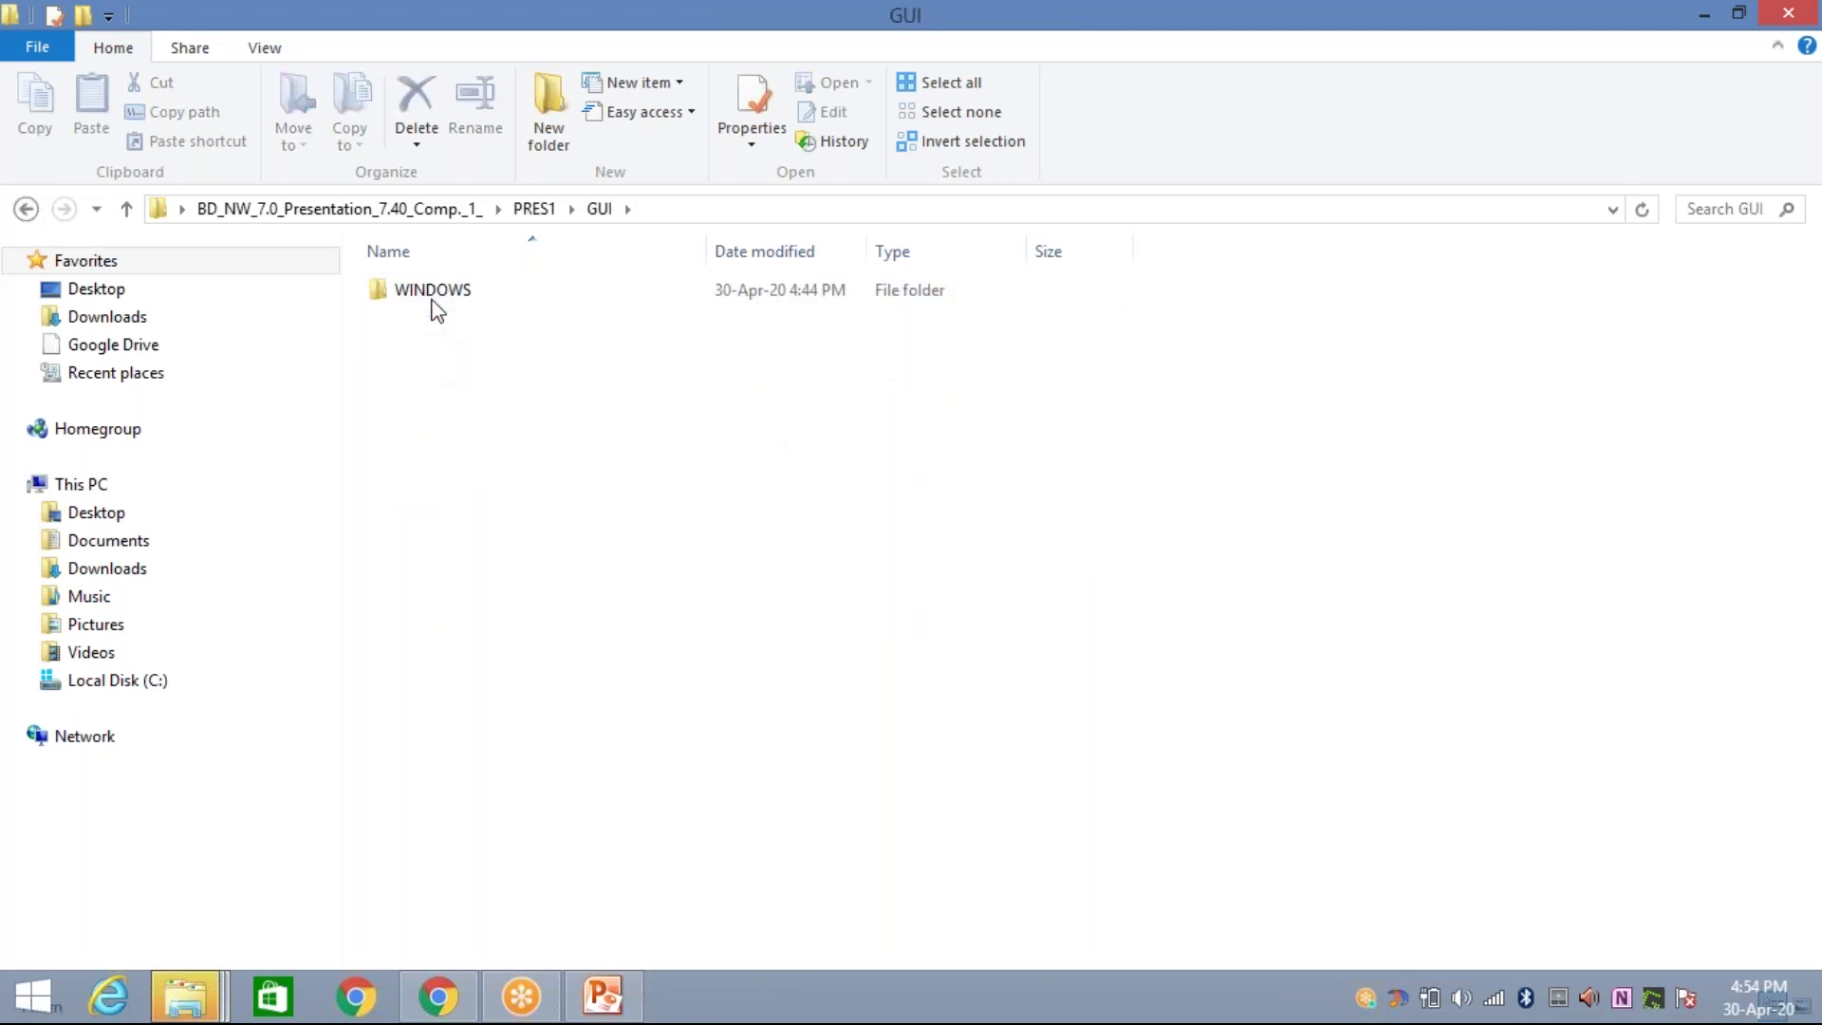
click(434, 288)
double_click(433, 289)
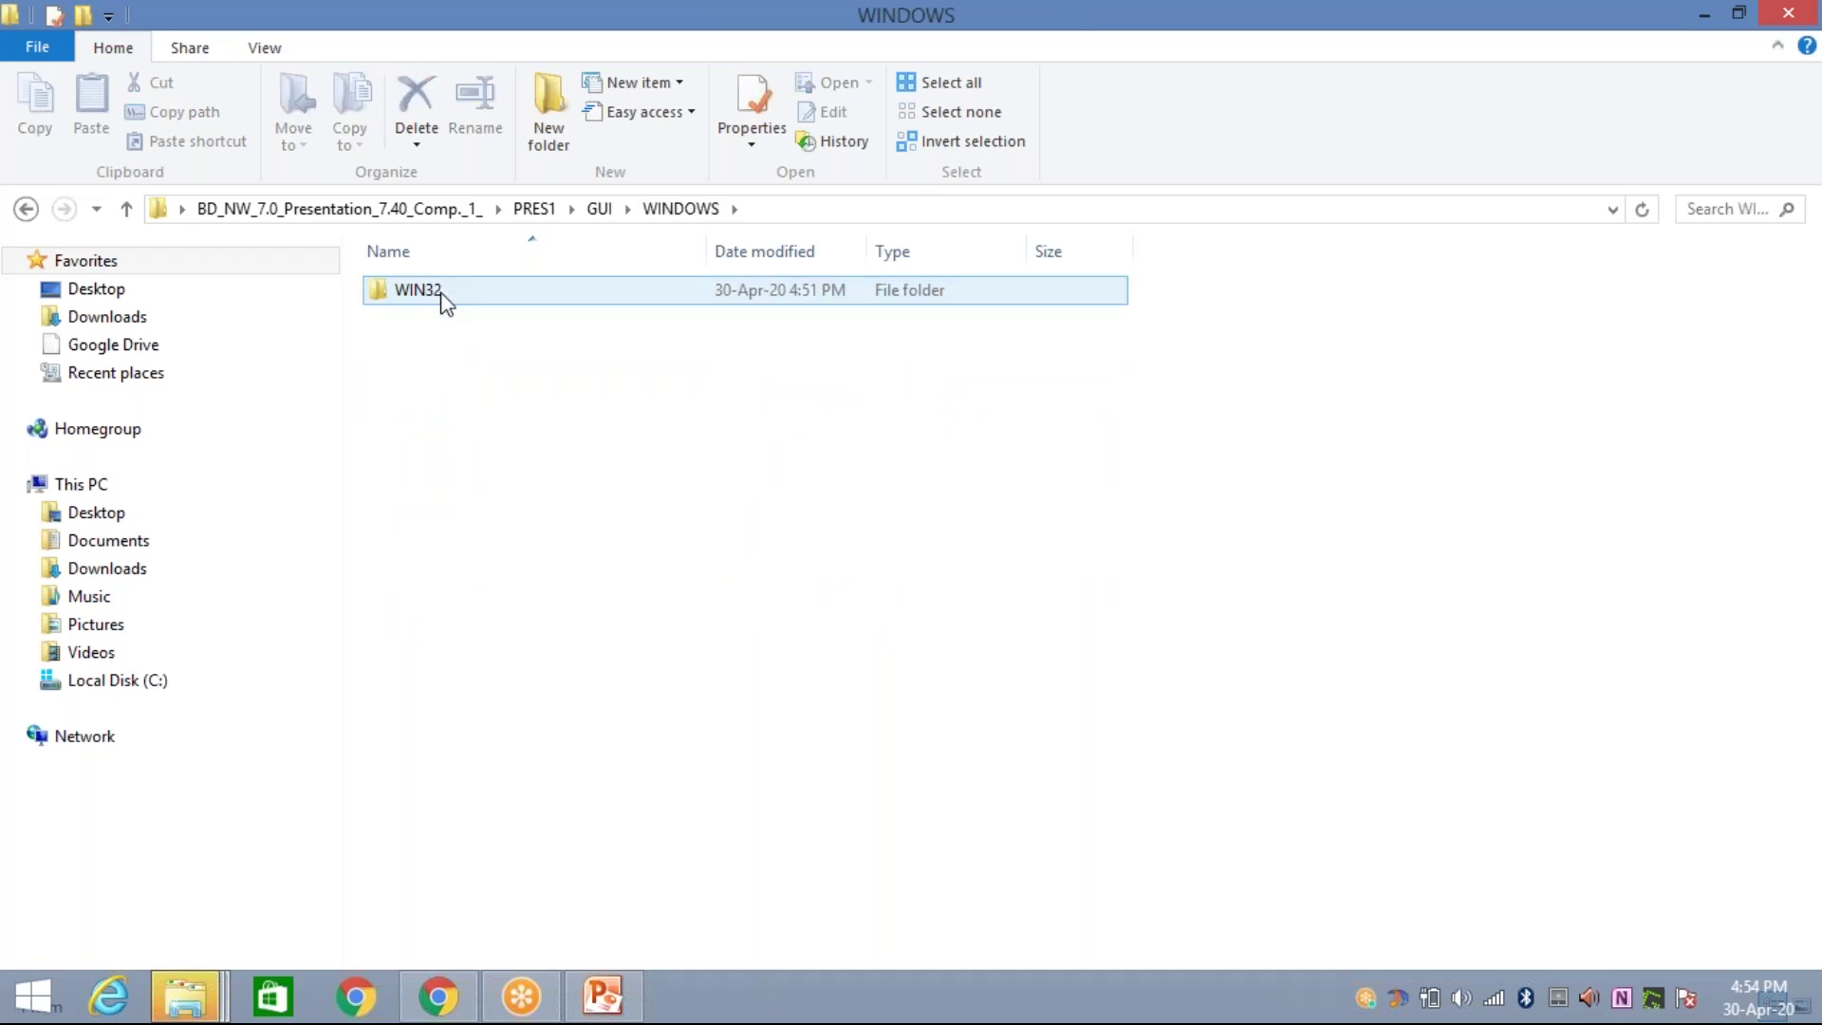
double_click(441, 300)
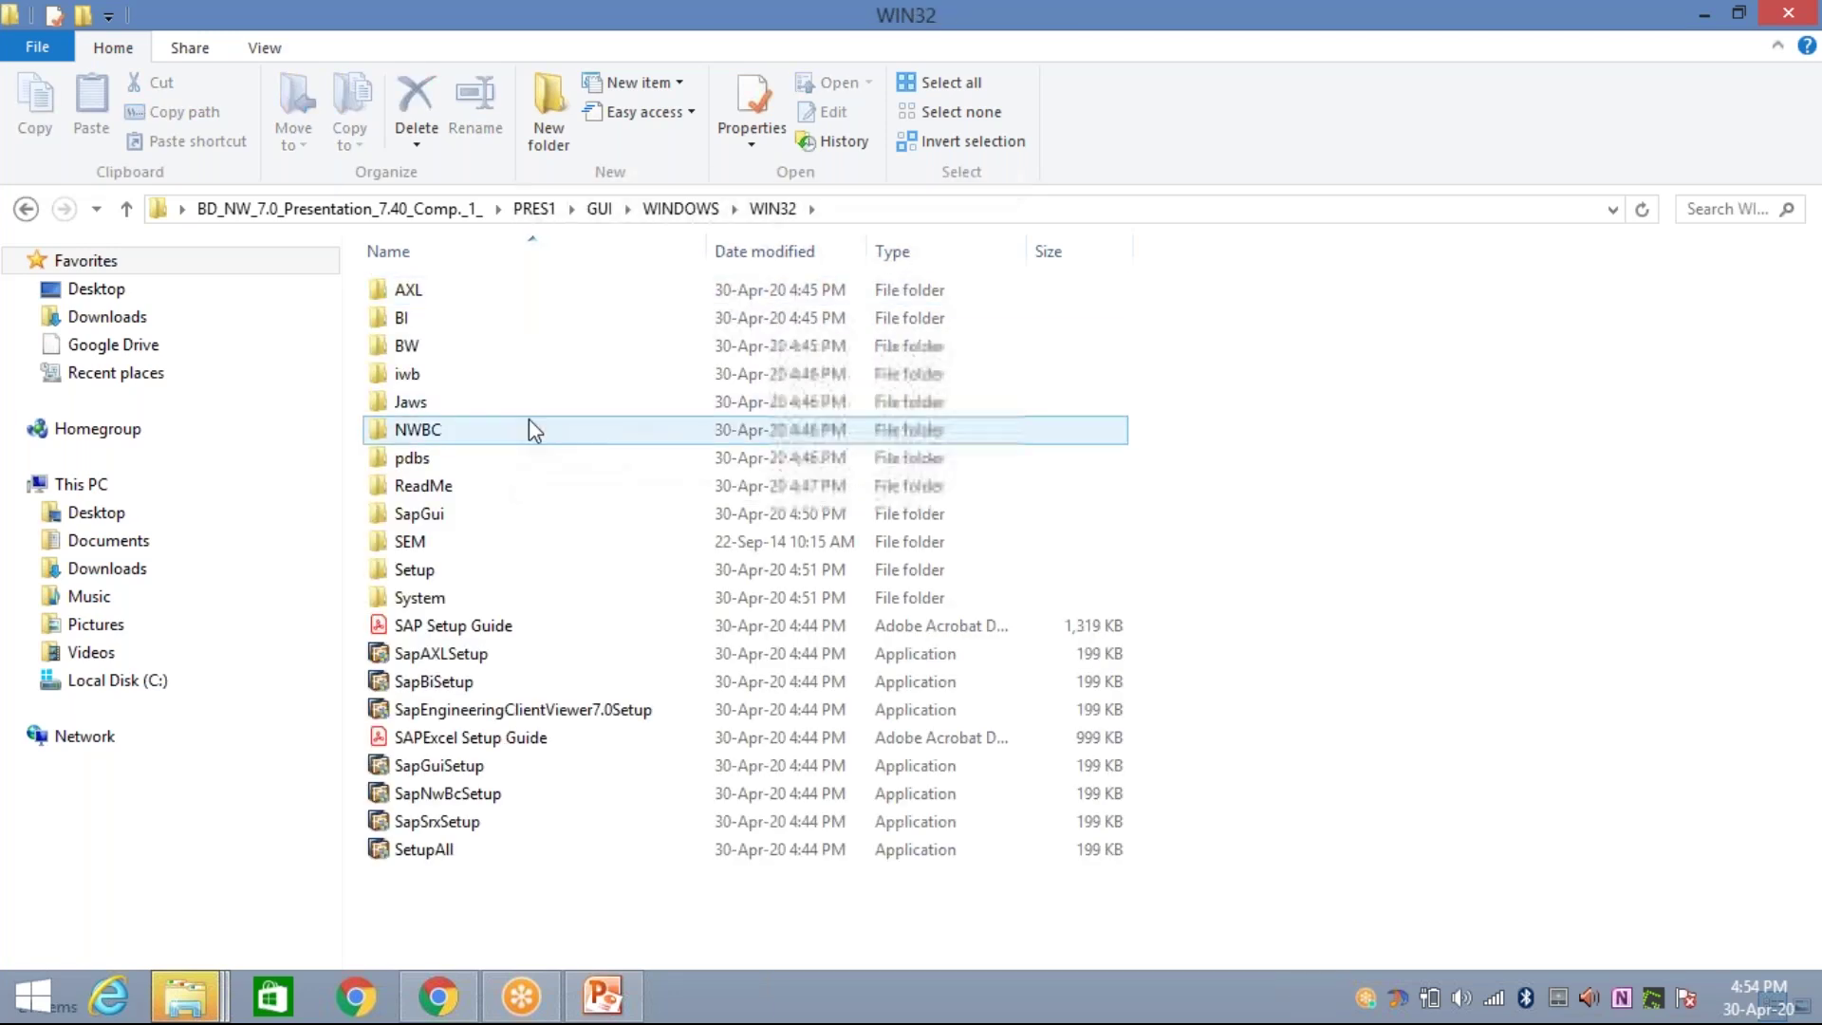
click(475, 852)
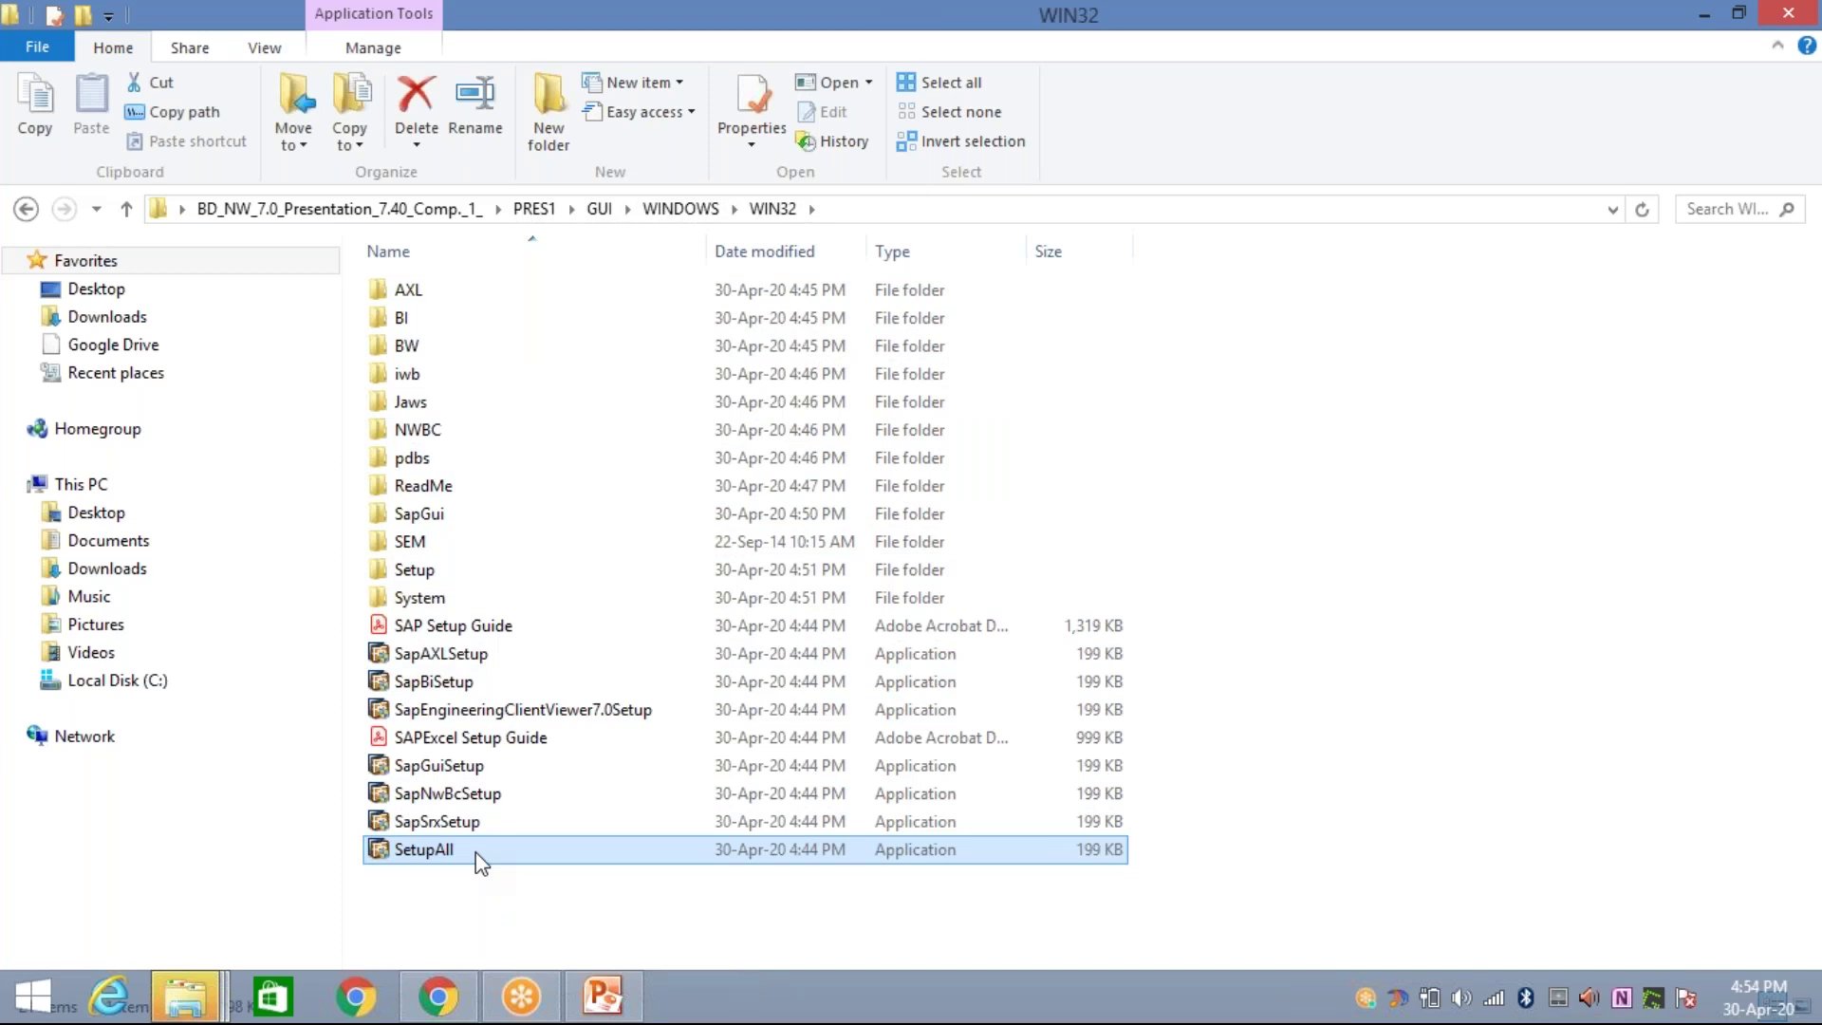
double_click(475, 852)
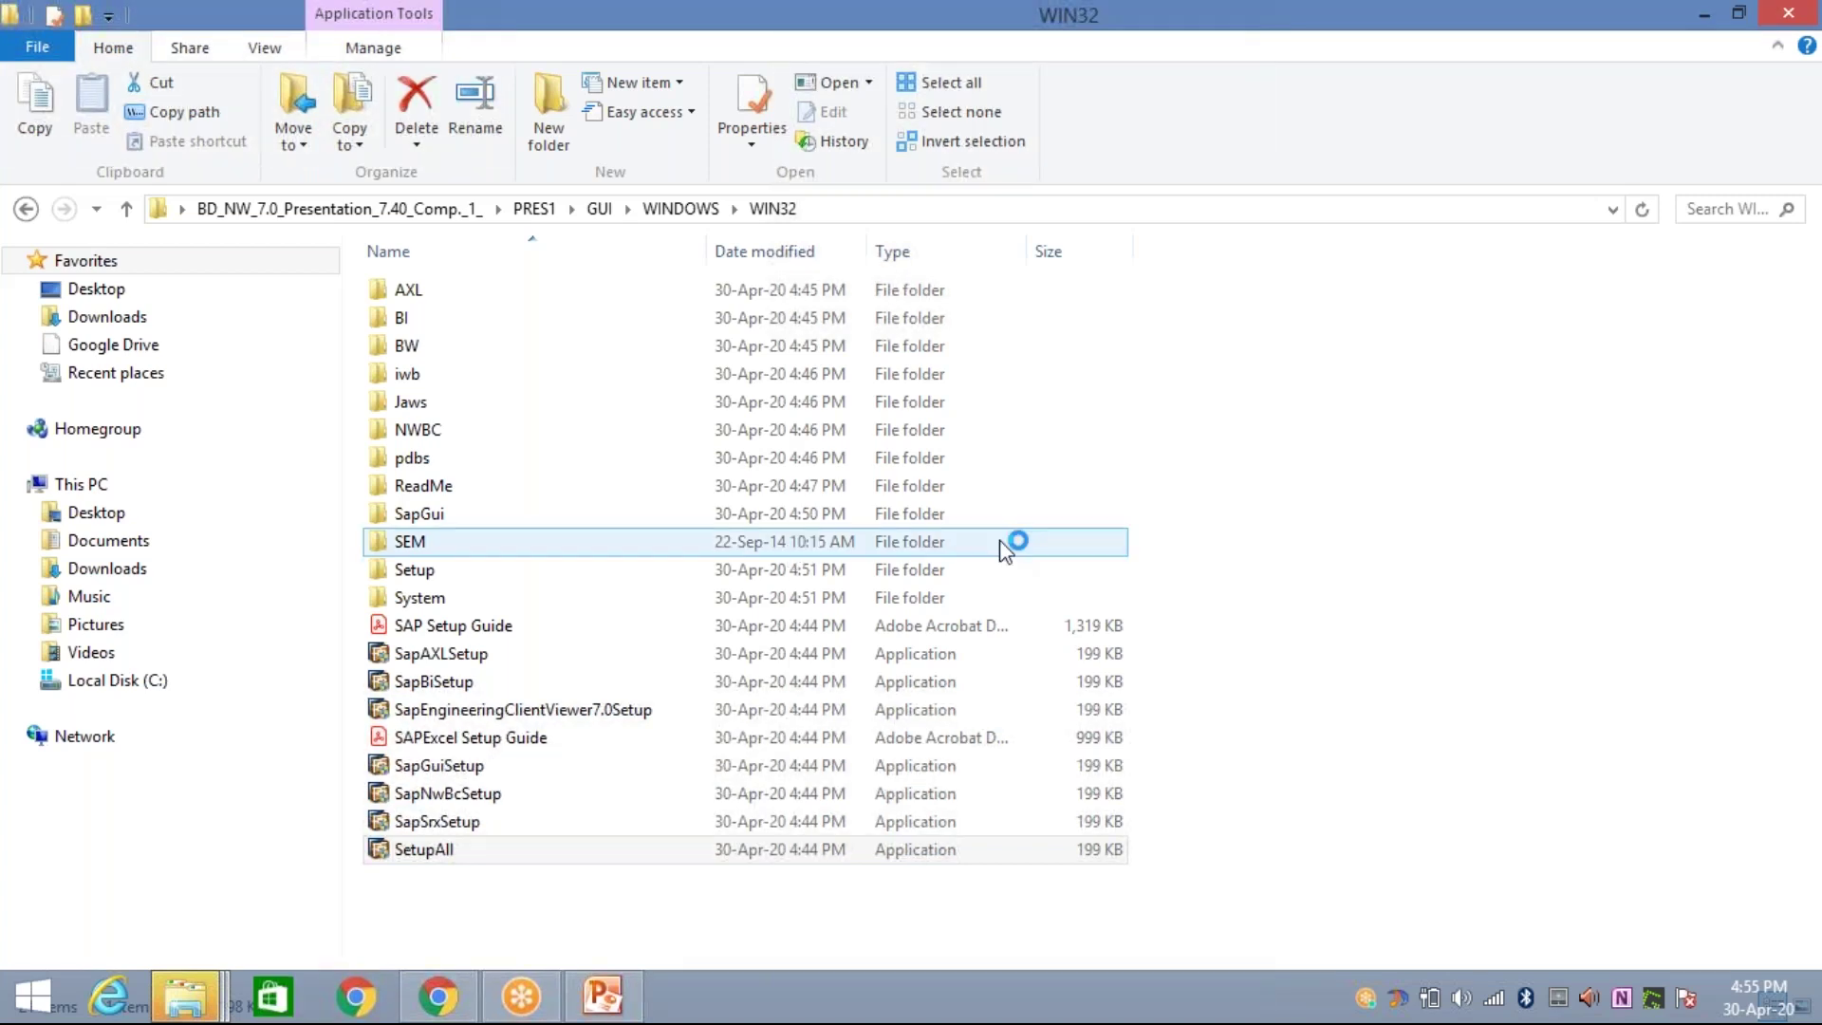
- Bring the loading SAP Front-End Installer window to the front from the taskbar
click(453, 981)
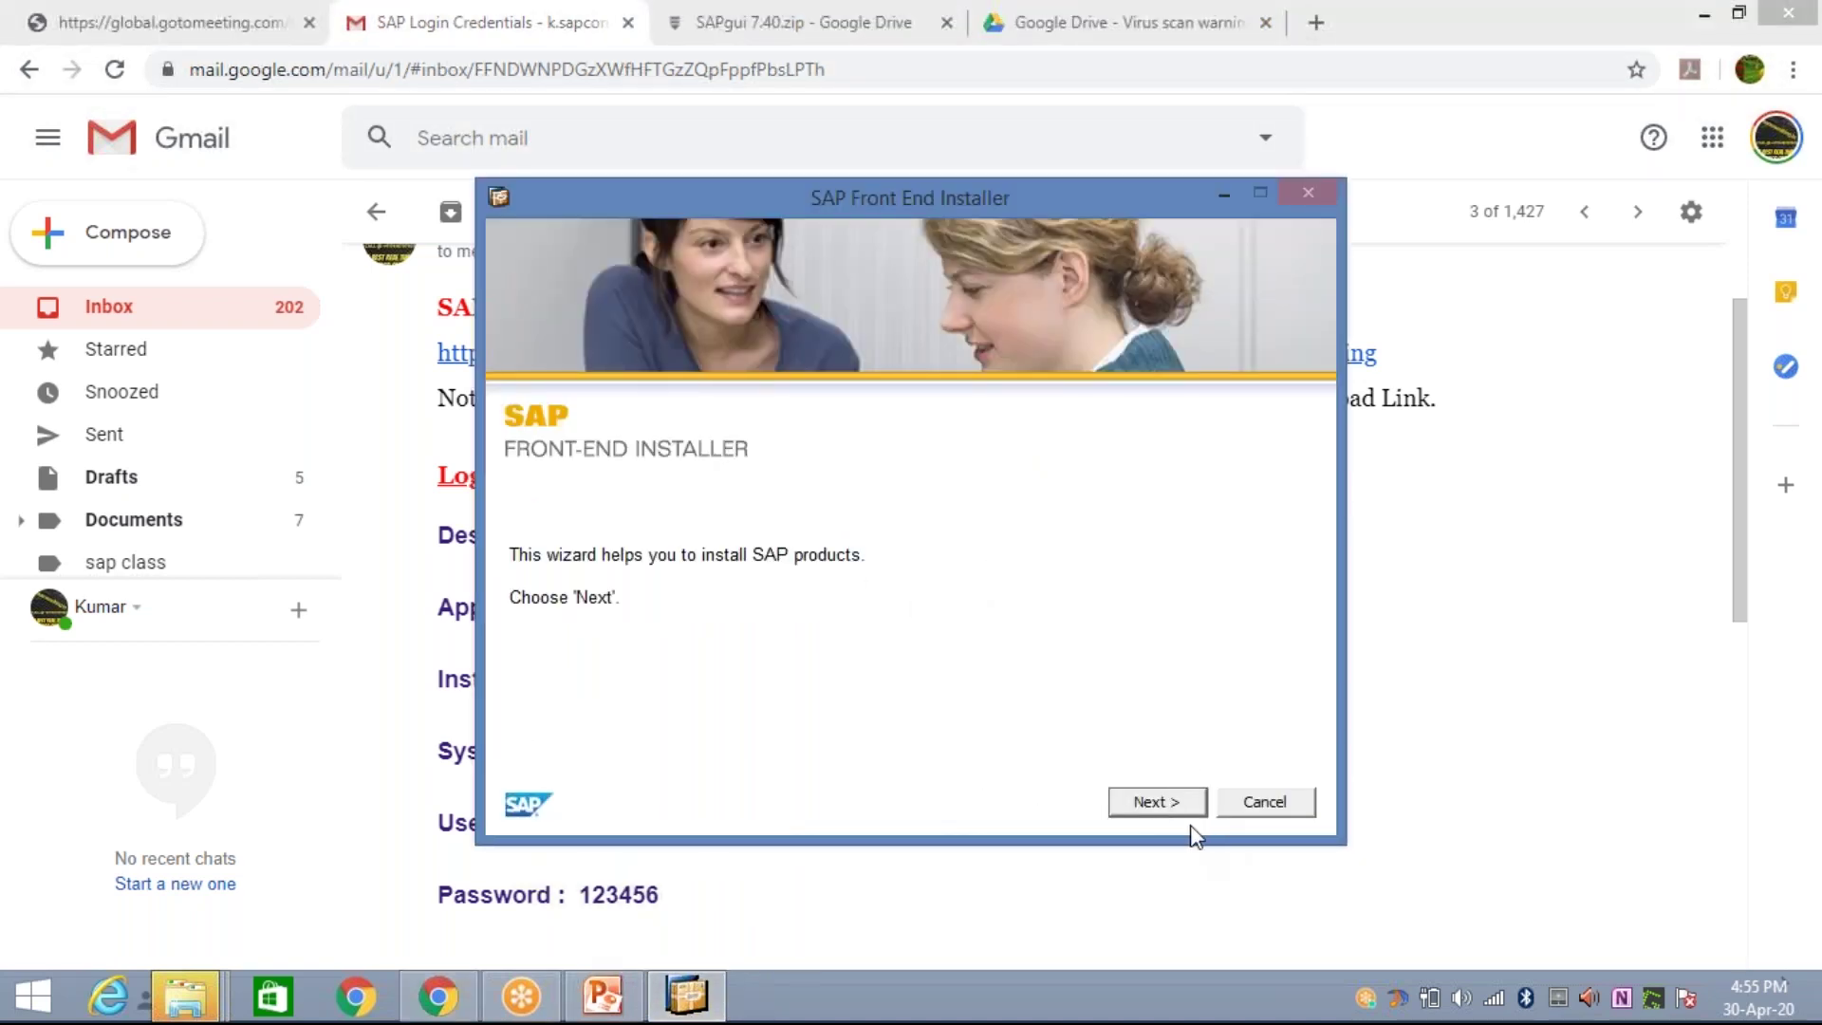
- Select all installable SAP Front End components and confirm the selection
click(1157, 803)
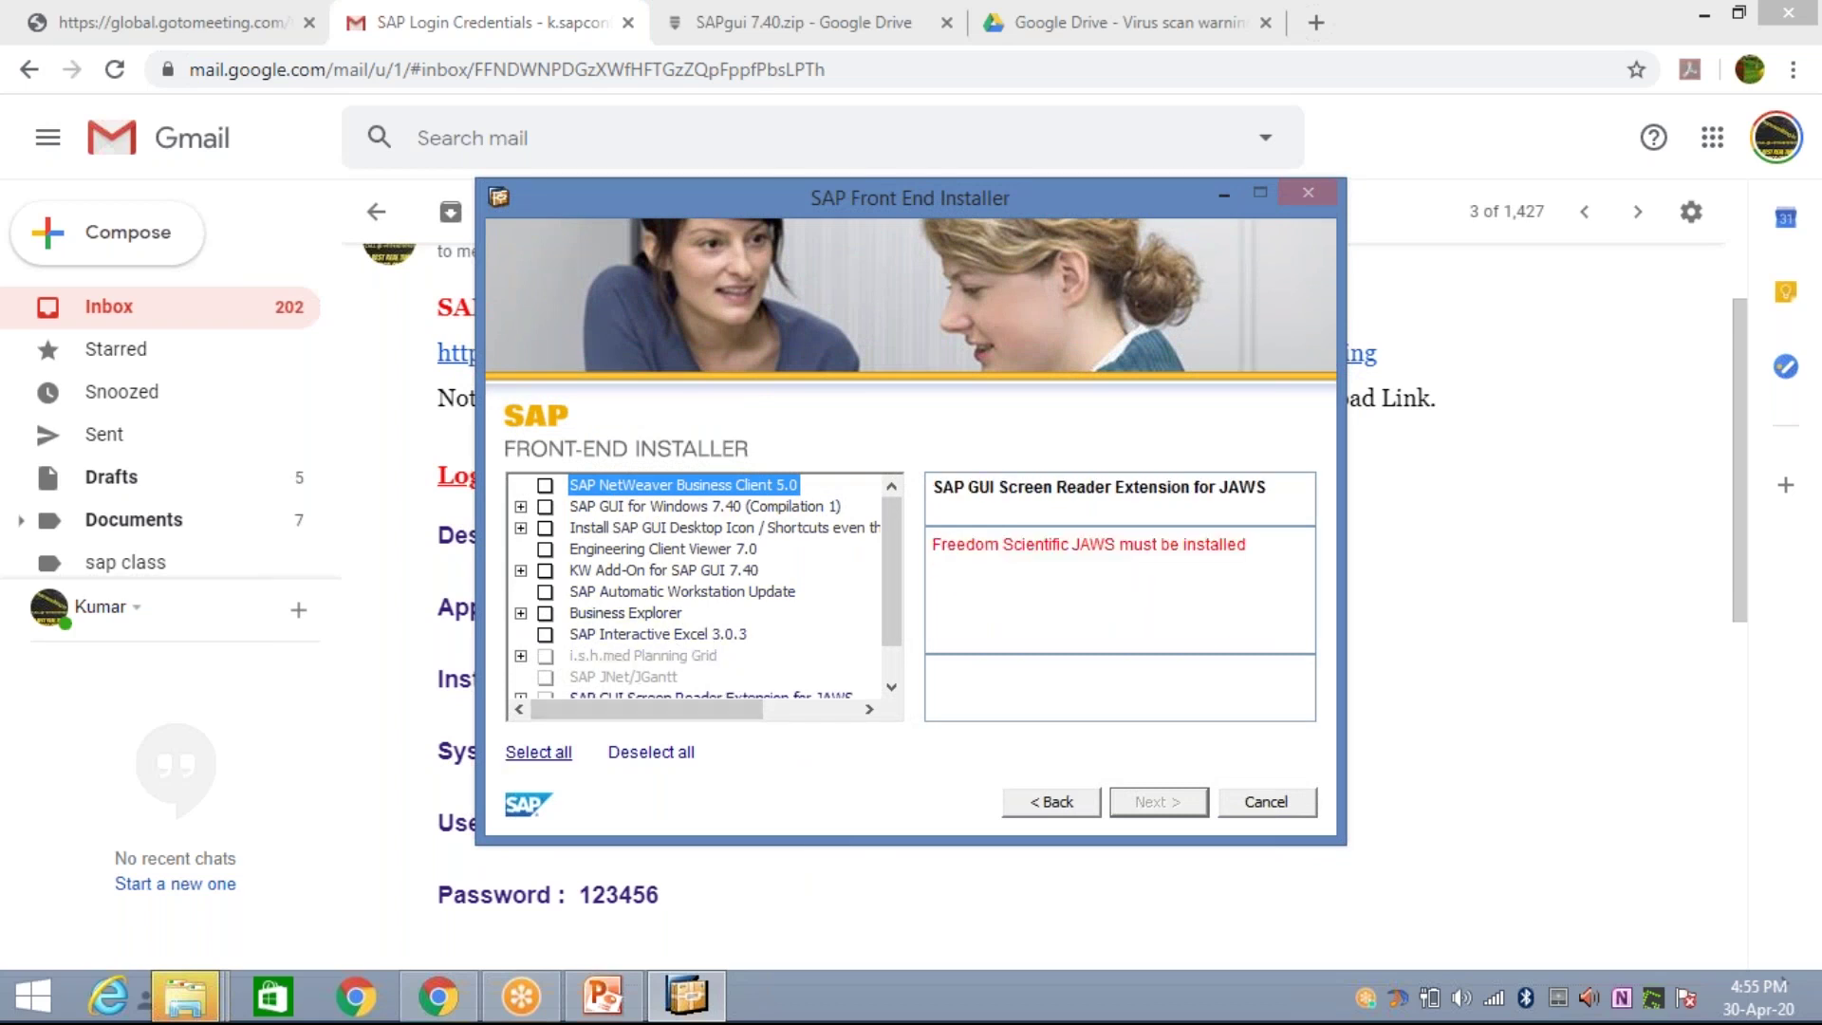
click(537, 753)
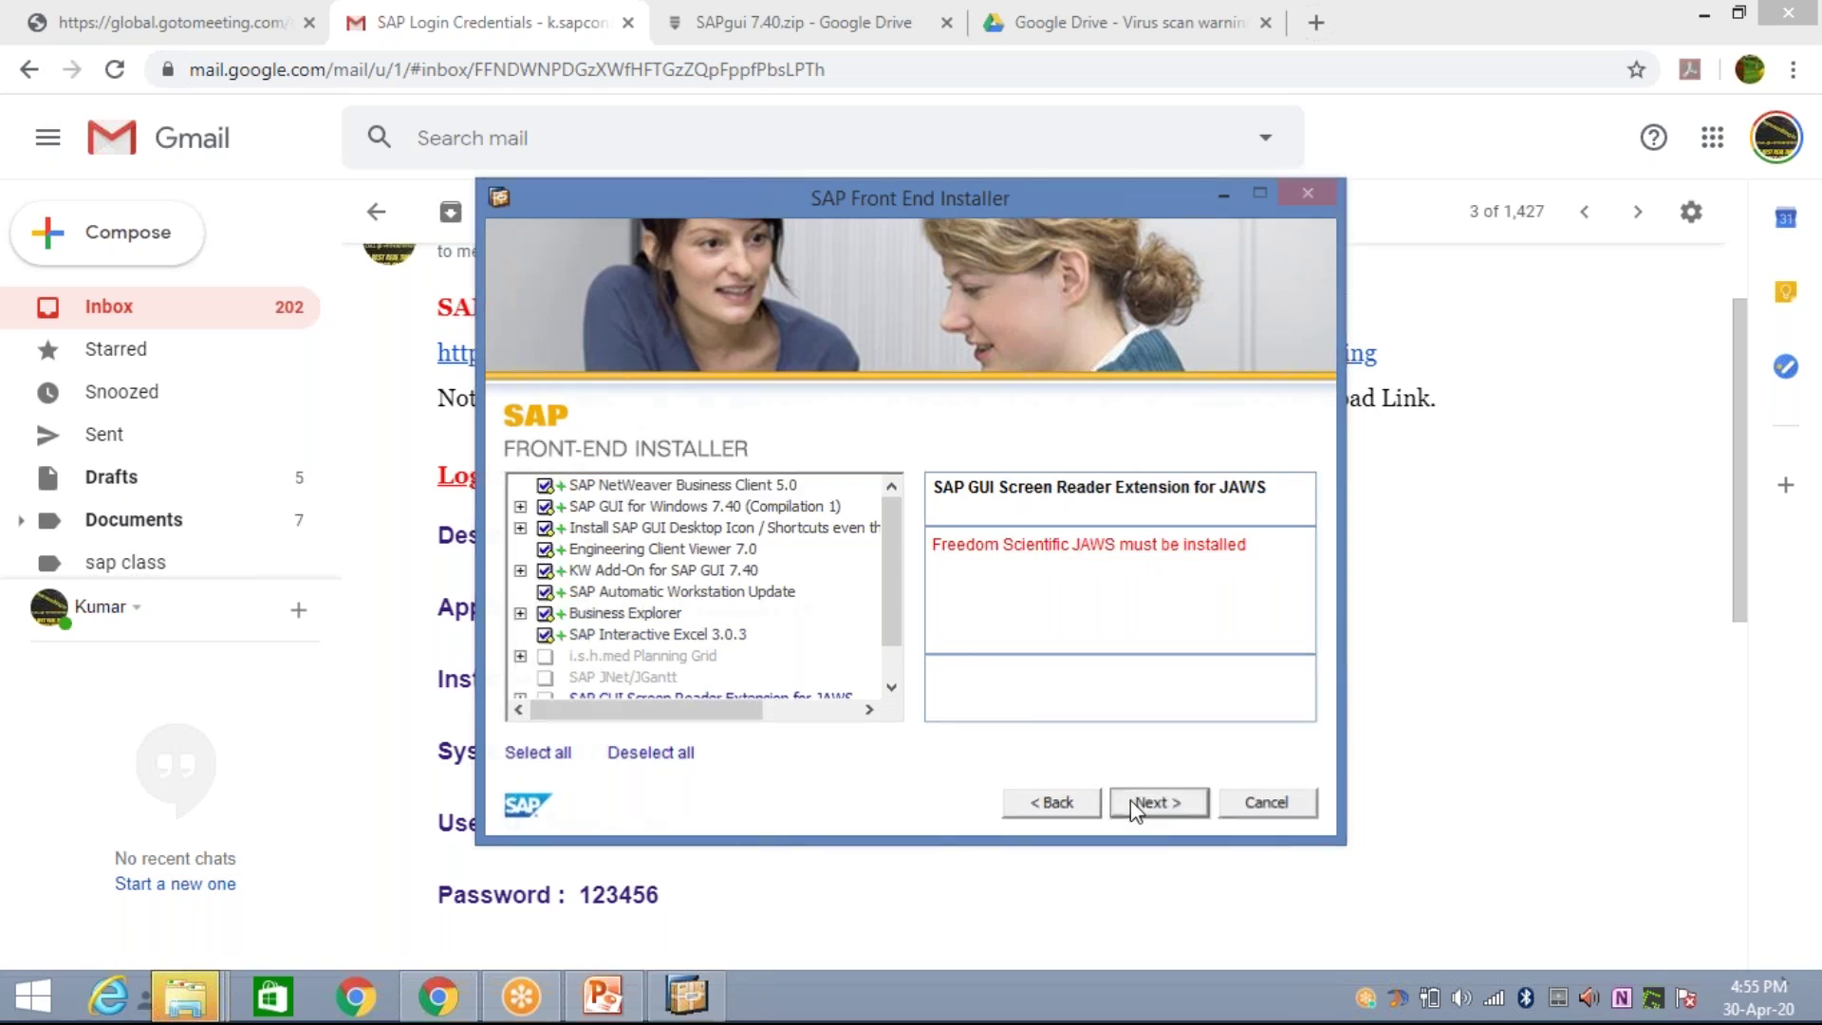
click(1130, 800)
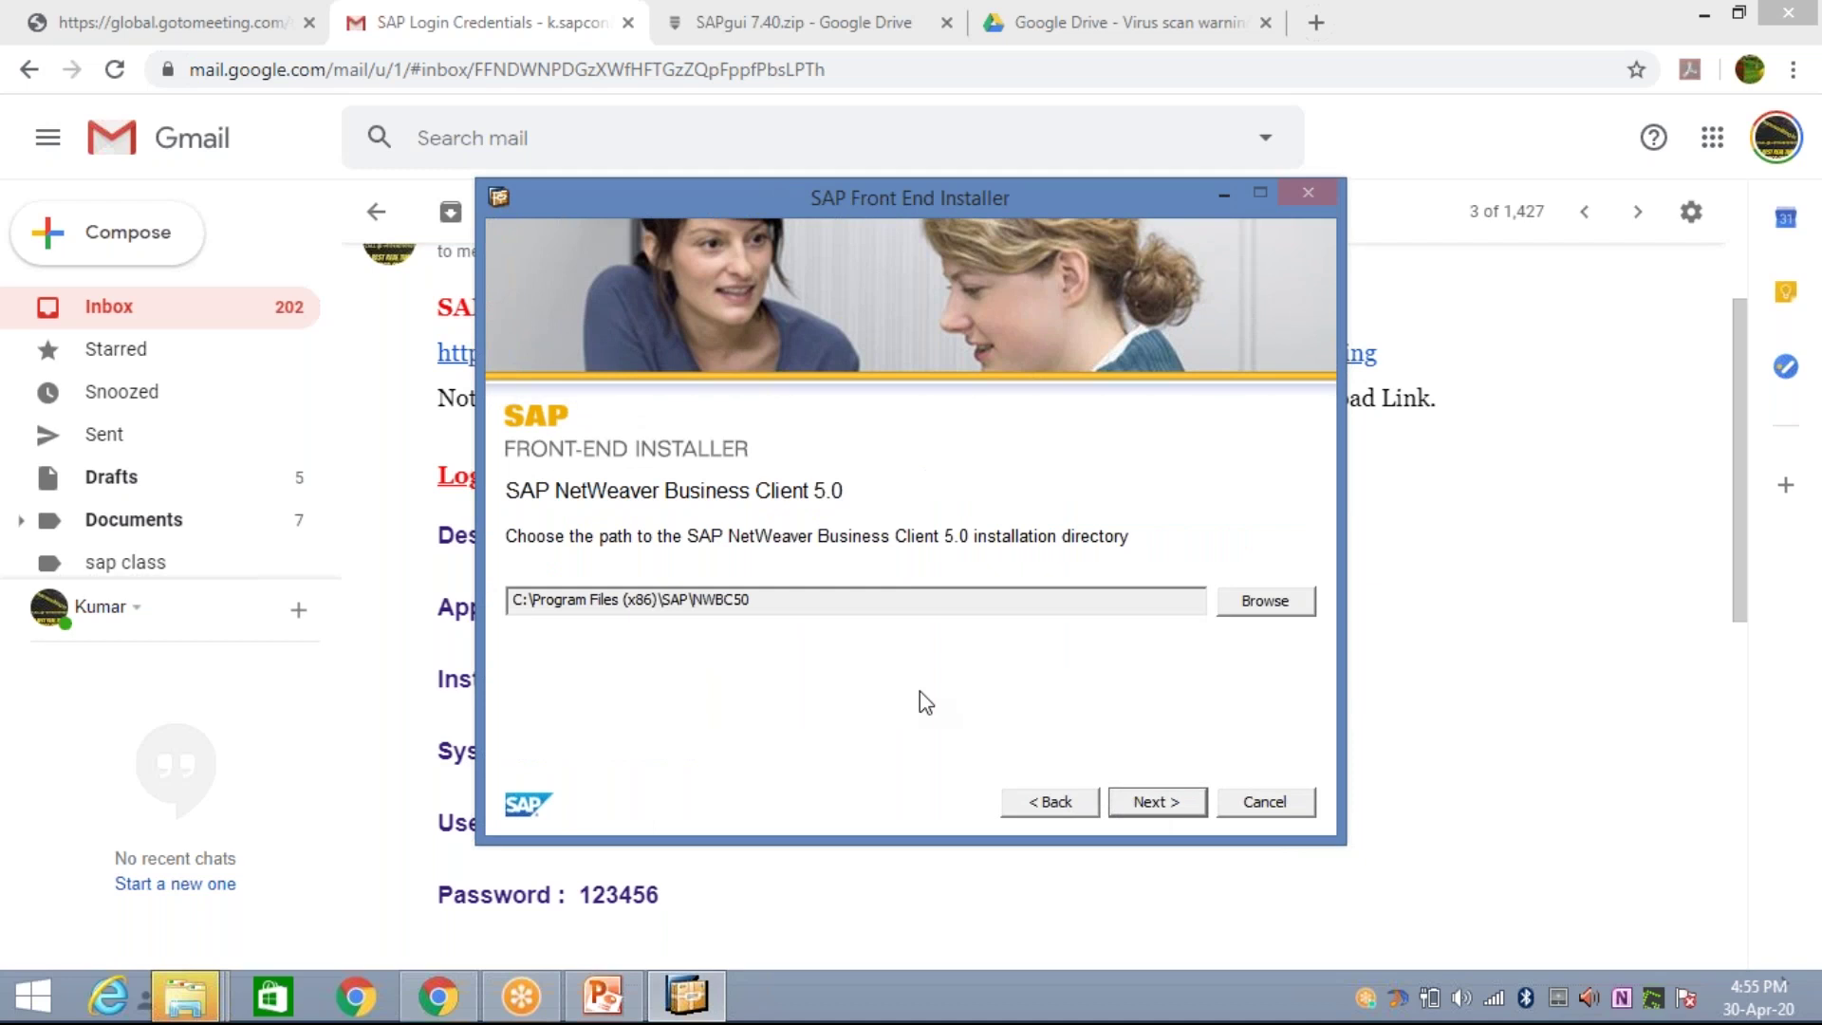
- Accept the default folders for NetWeaver Business Client 5.0, SAP GUI 7.40, Engineering Client Viewer, Business Explorer, Interactive Excel
click(1173, 814)
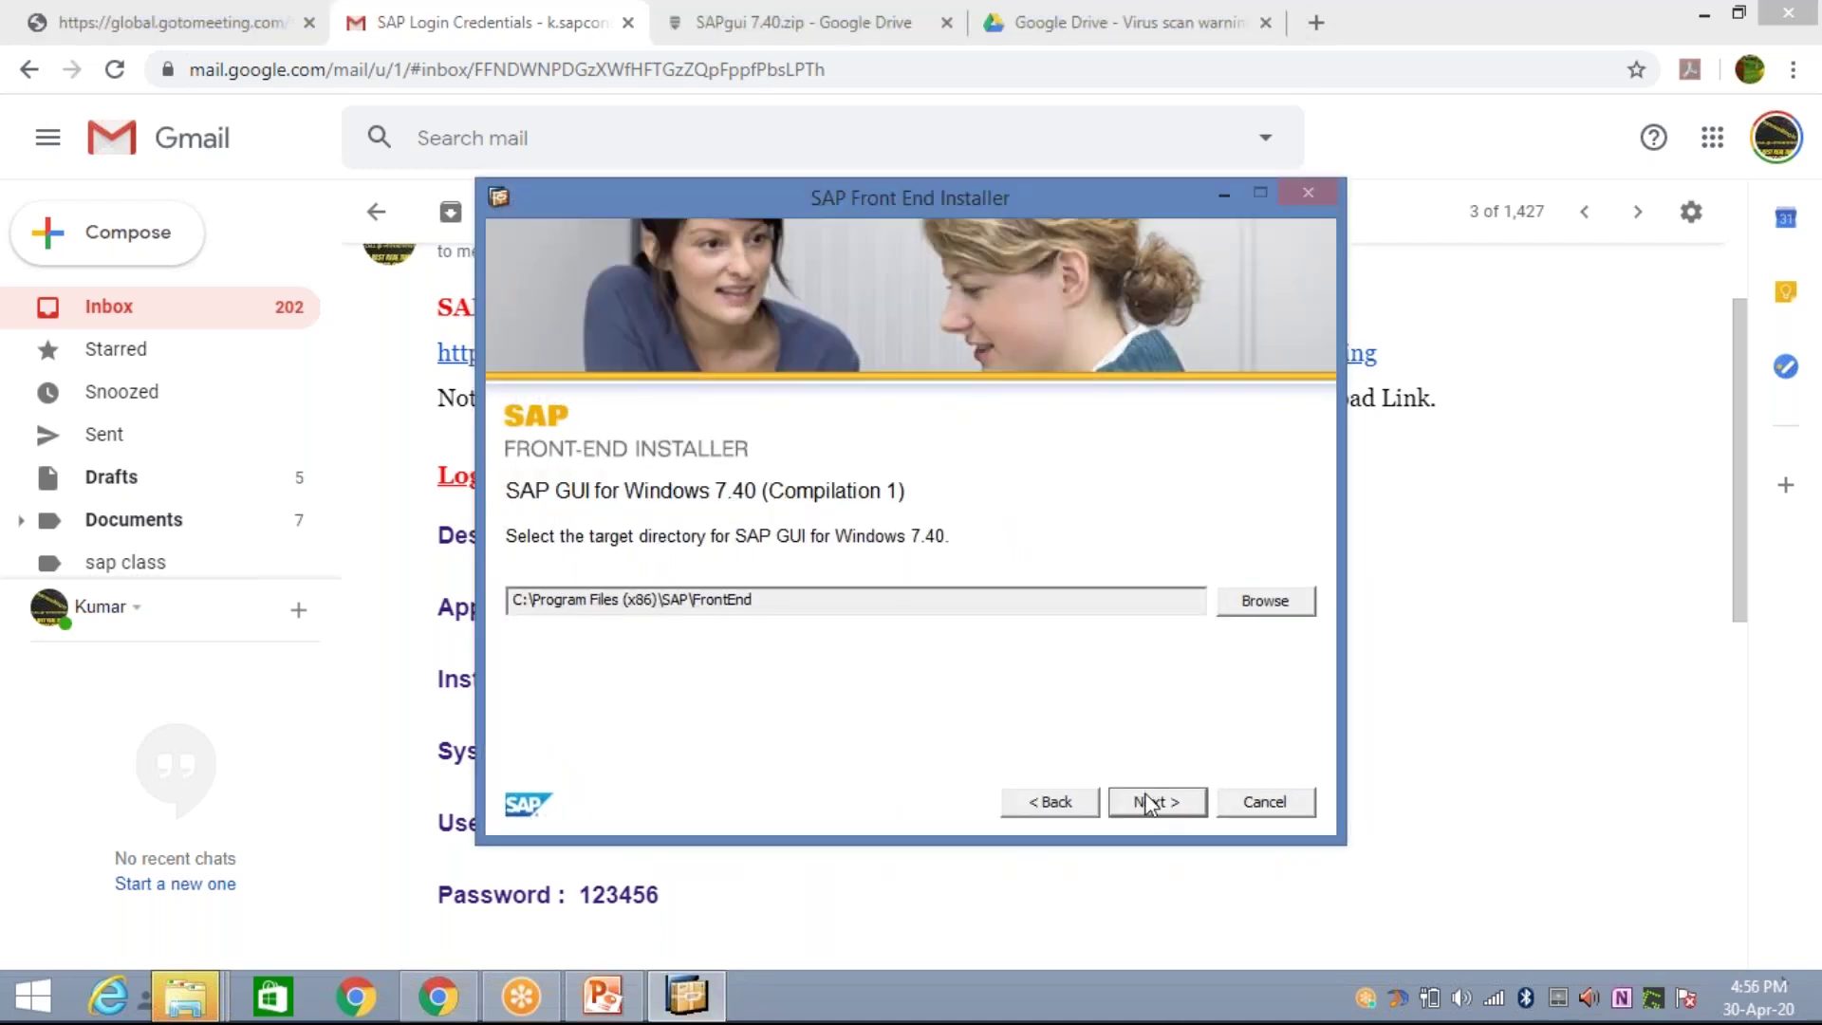
click(1150, 805)
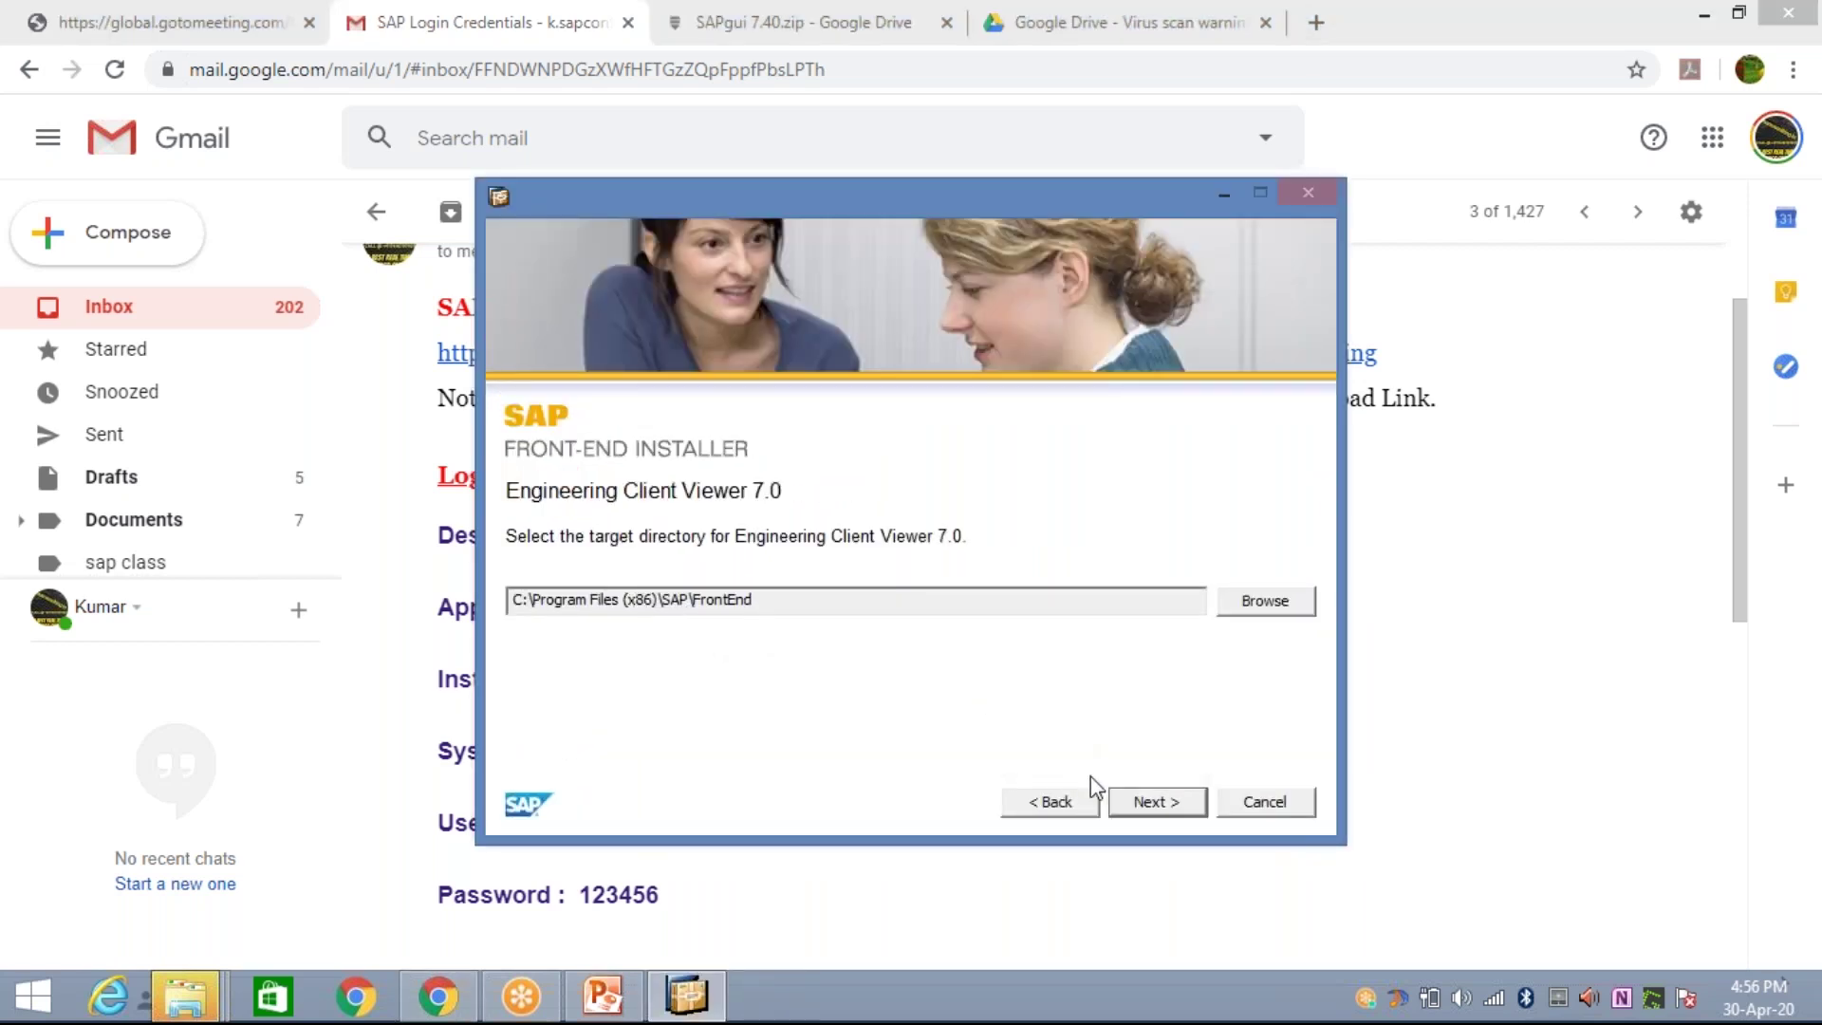
click(1159, 804)
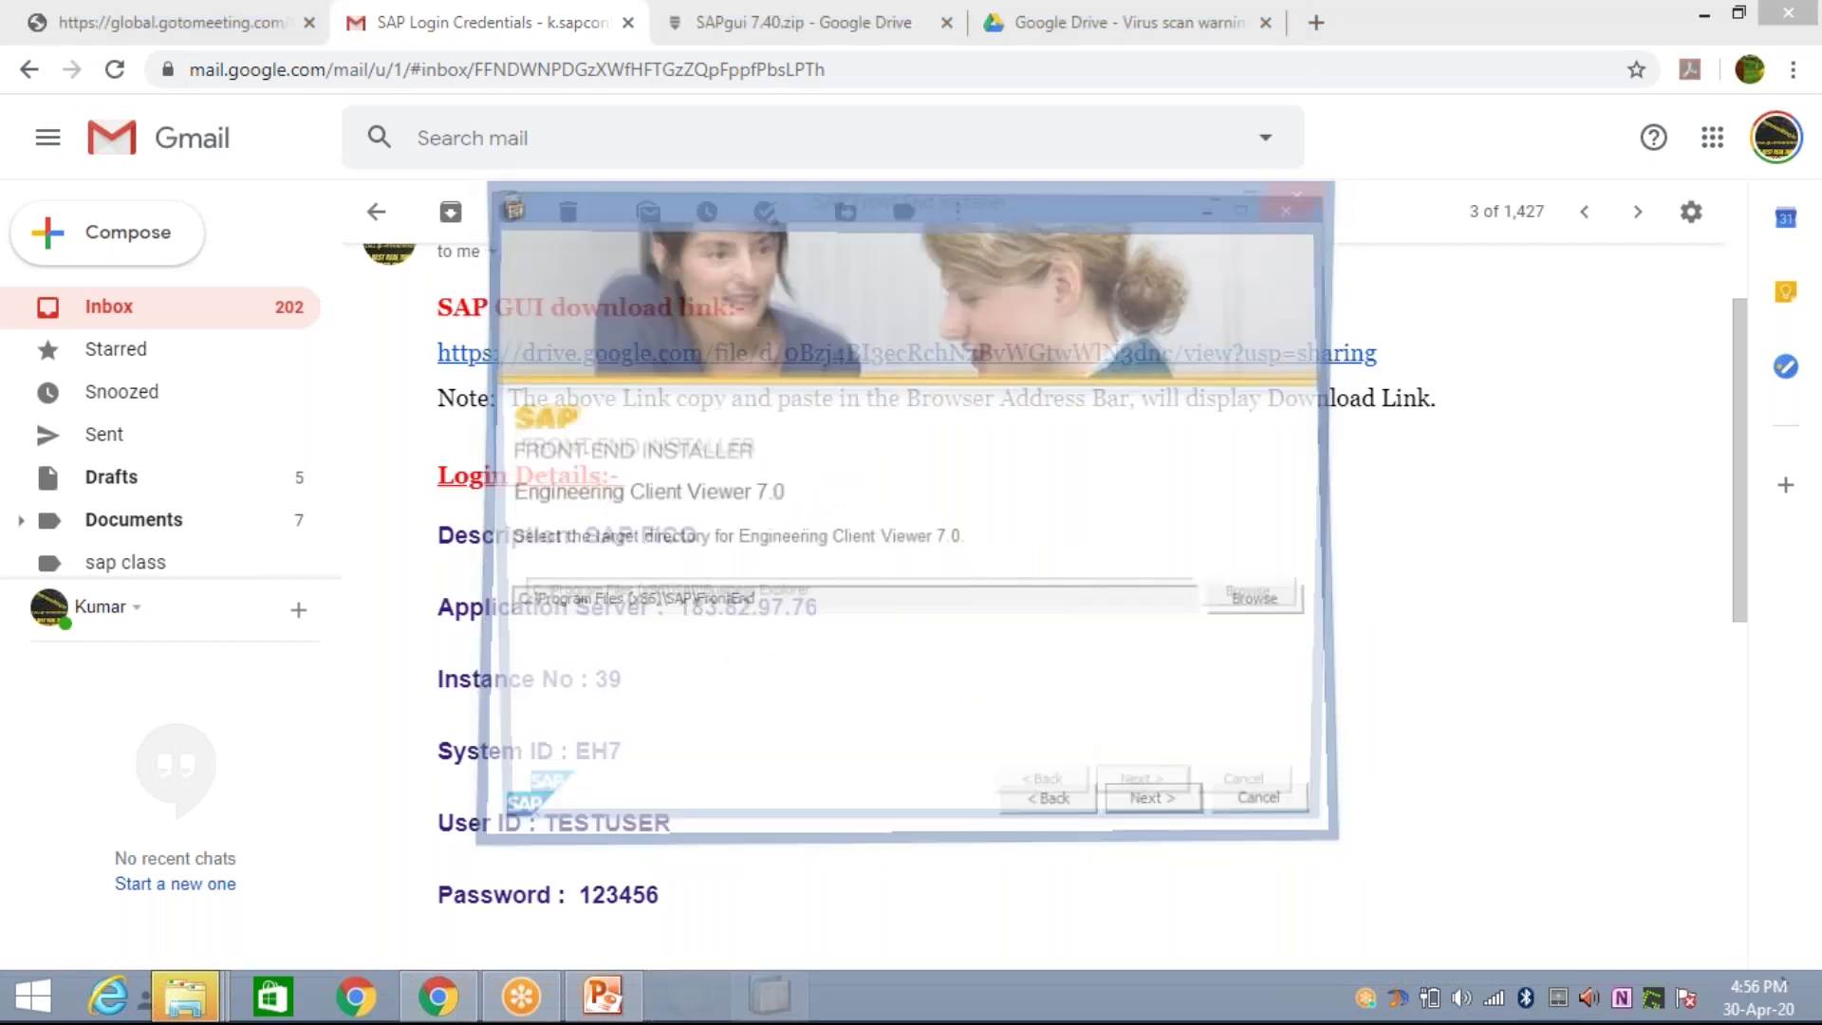
click(1156, 802)
click(1157, 802)
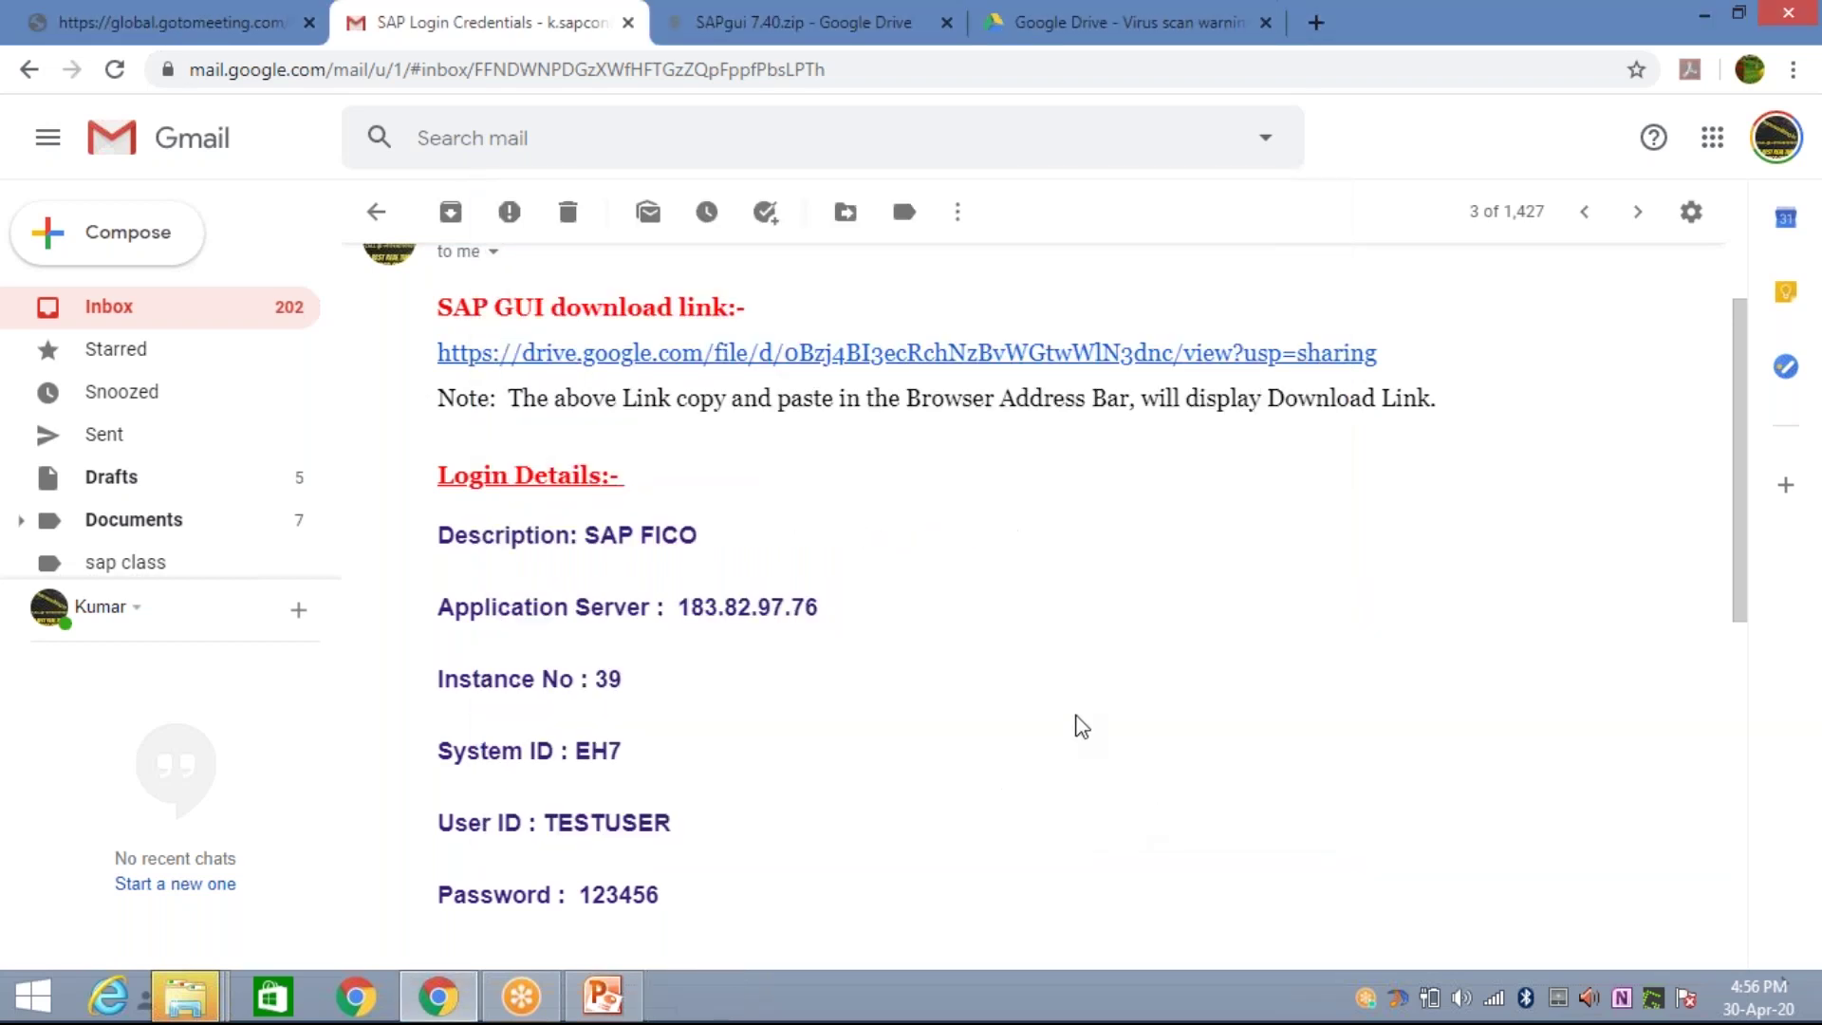
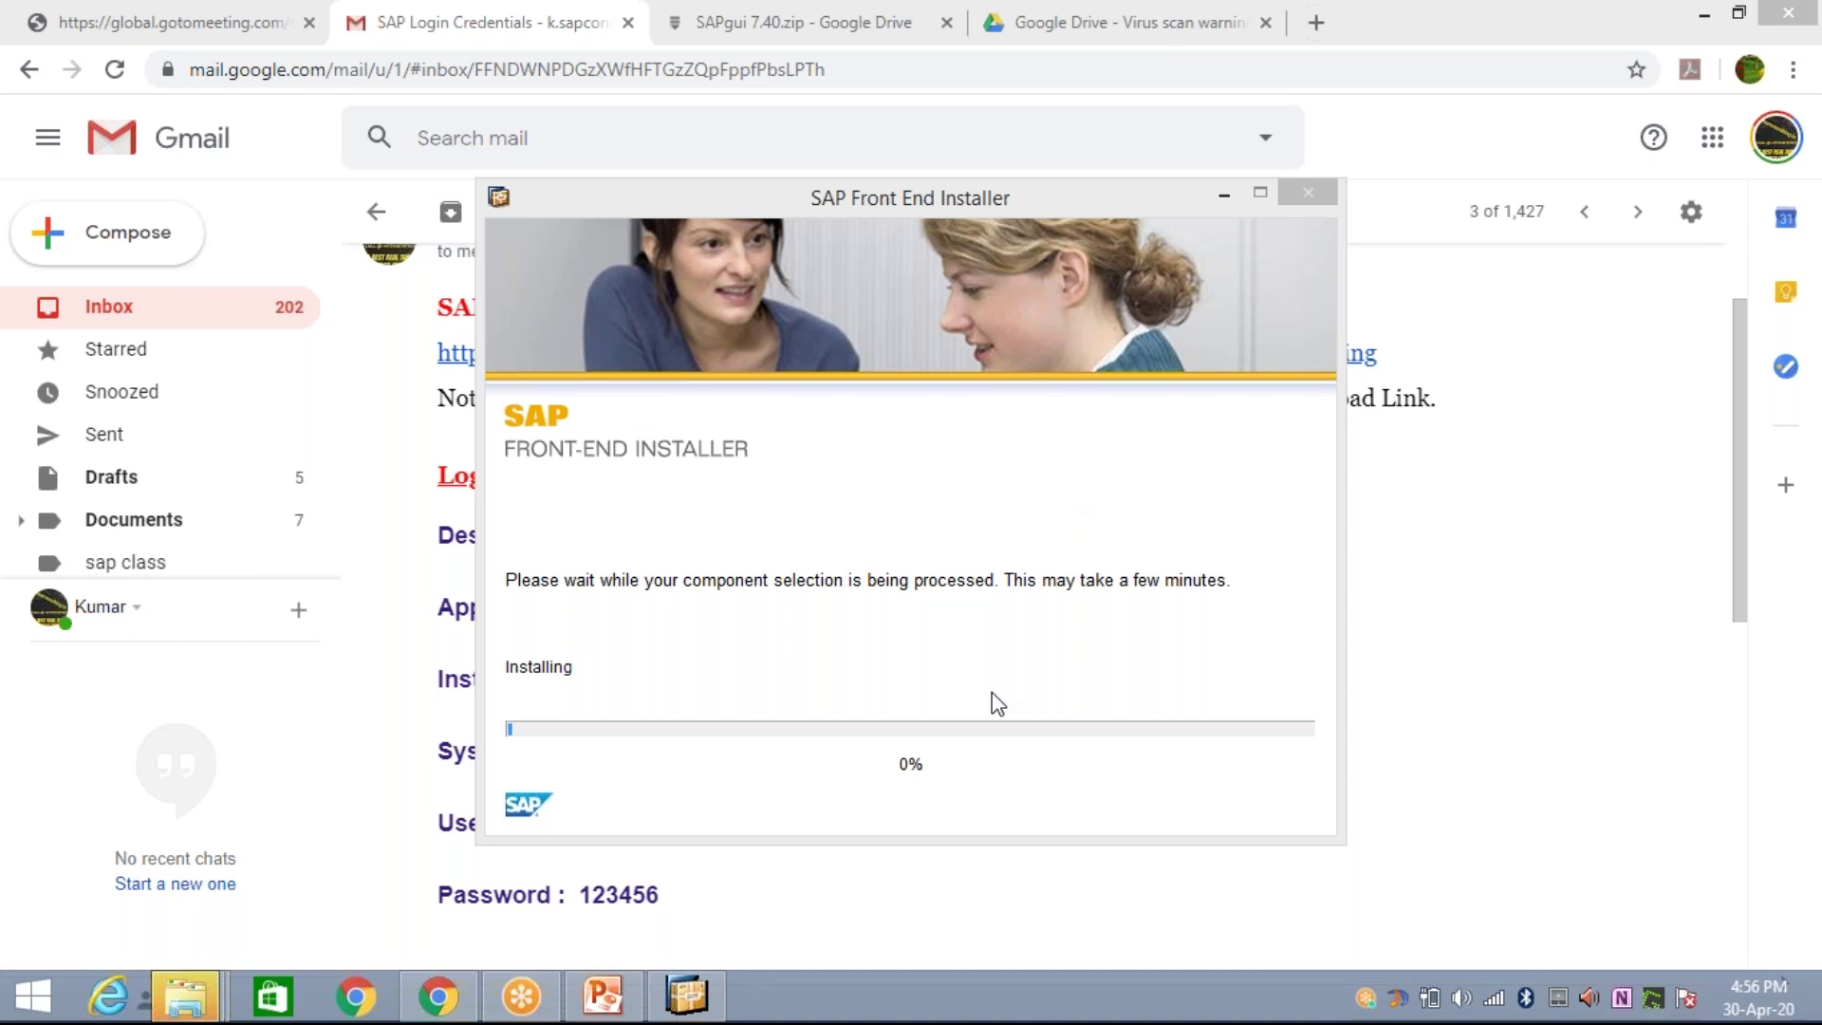
- Bring the SAP Front End Installer forward and wait for its success message
click(984, 664)
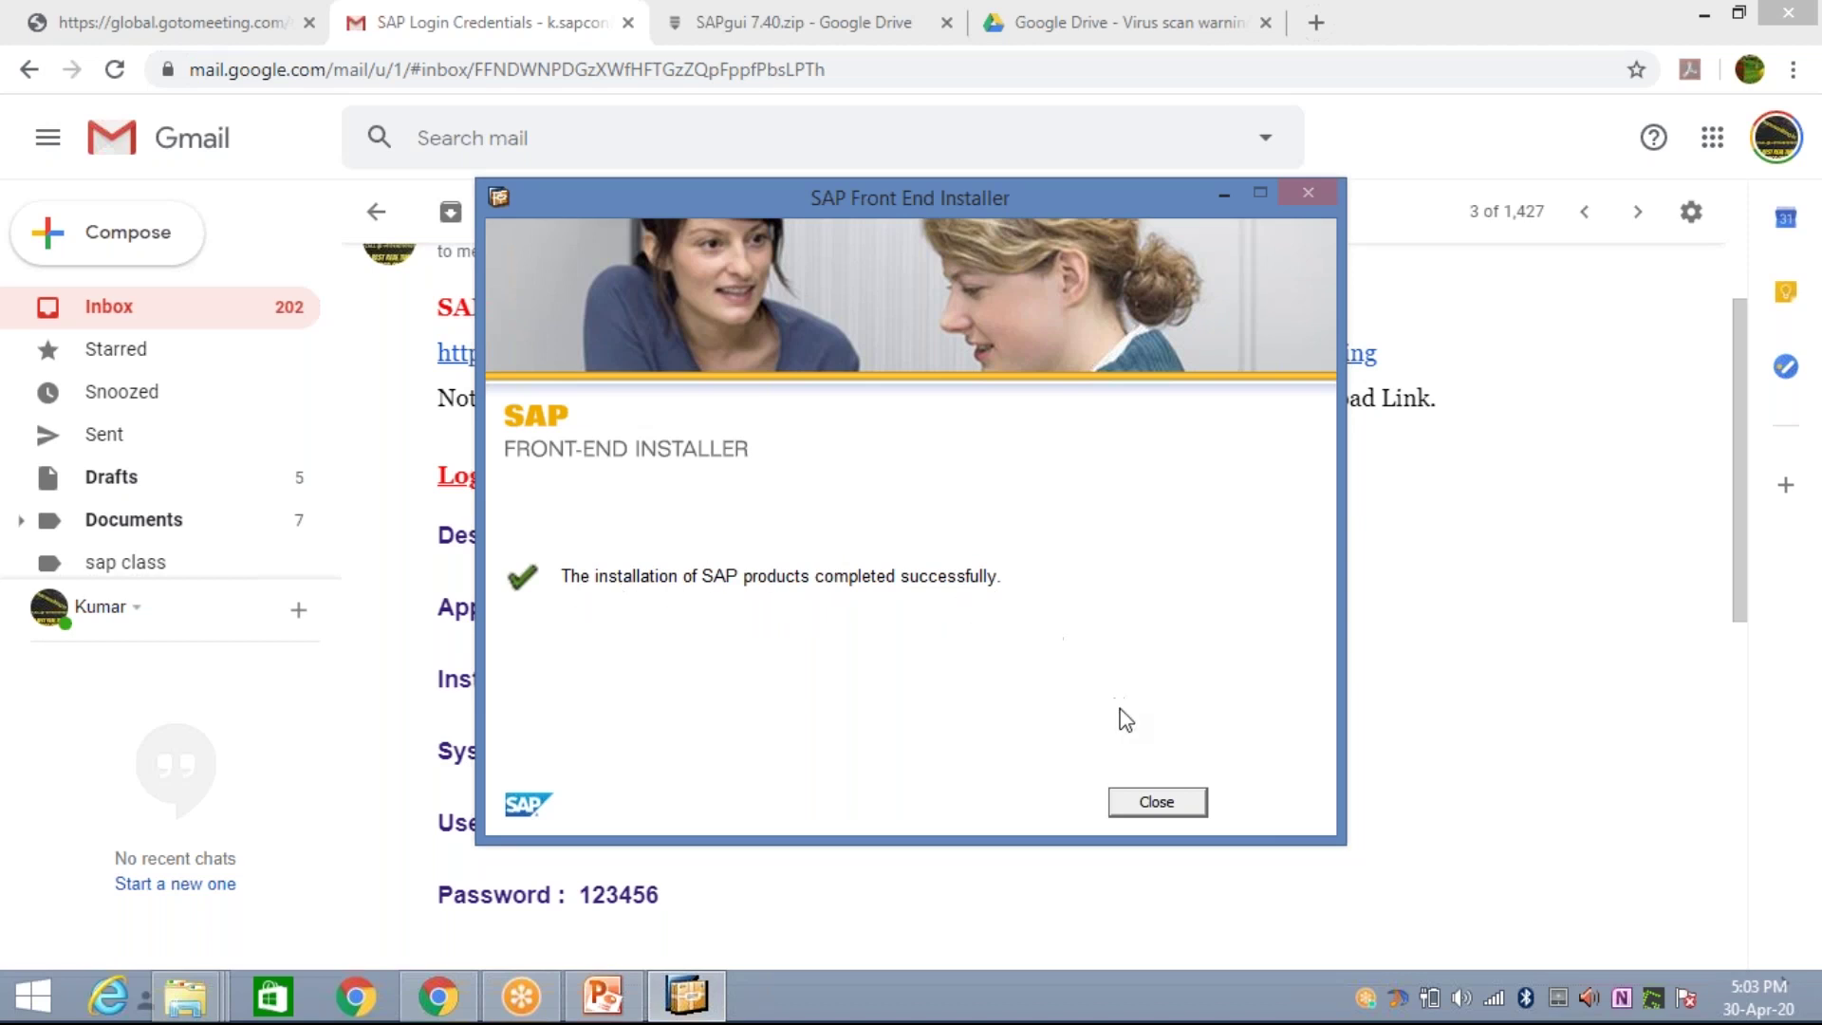
- Close the finished installer and place the BD_NW_7.0_Presentation_7.40_Comp folder among the desktop icons
click(1156, 802)
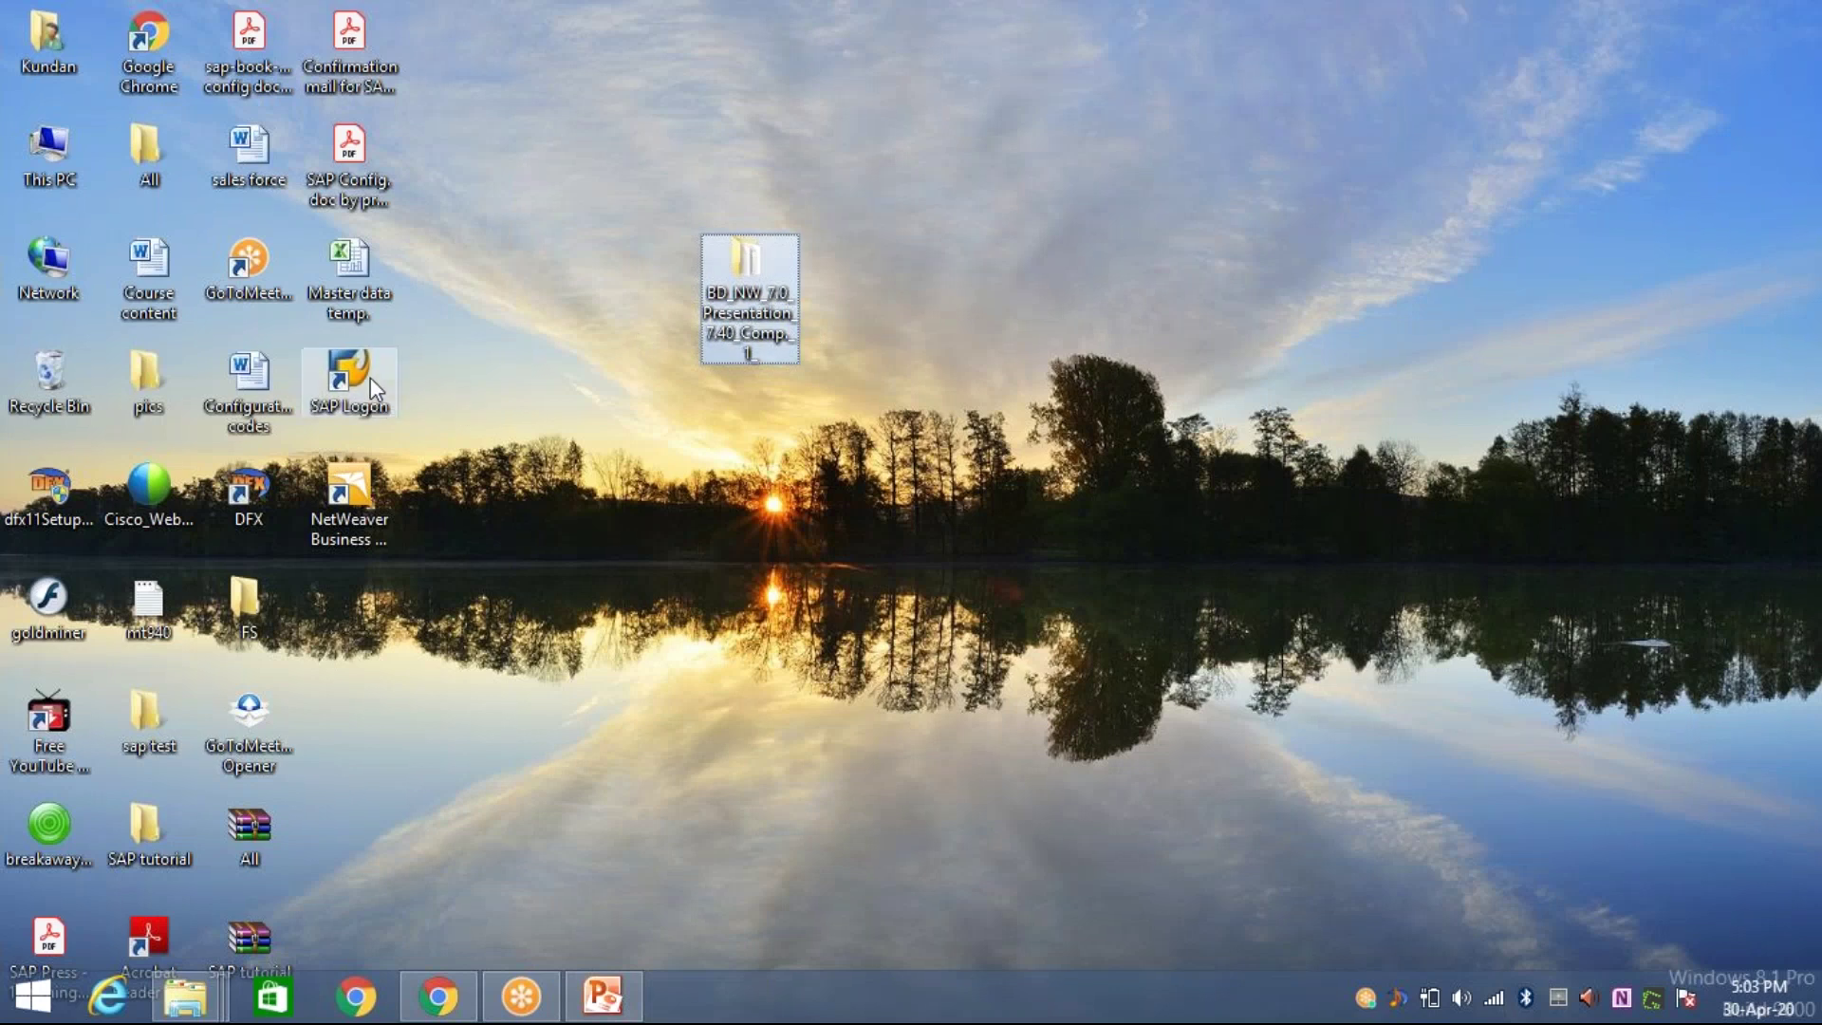
drag(370, 378, 1243, 330)
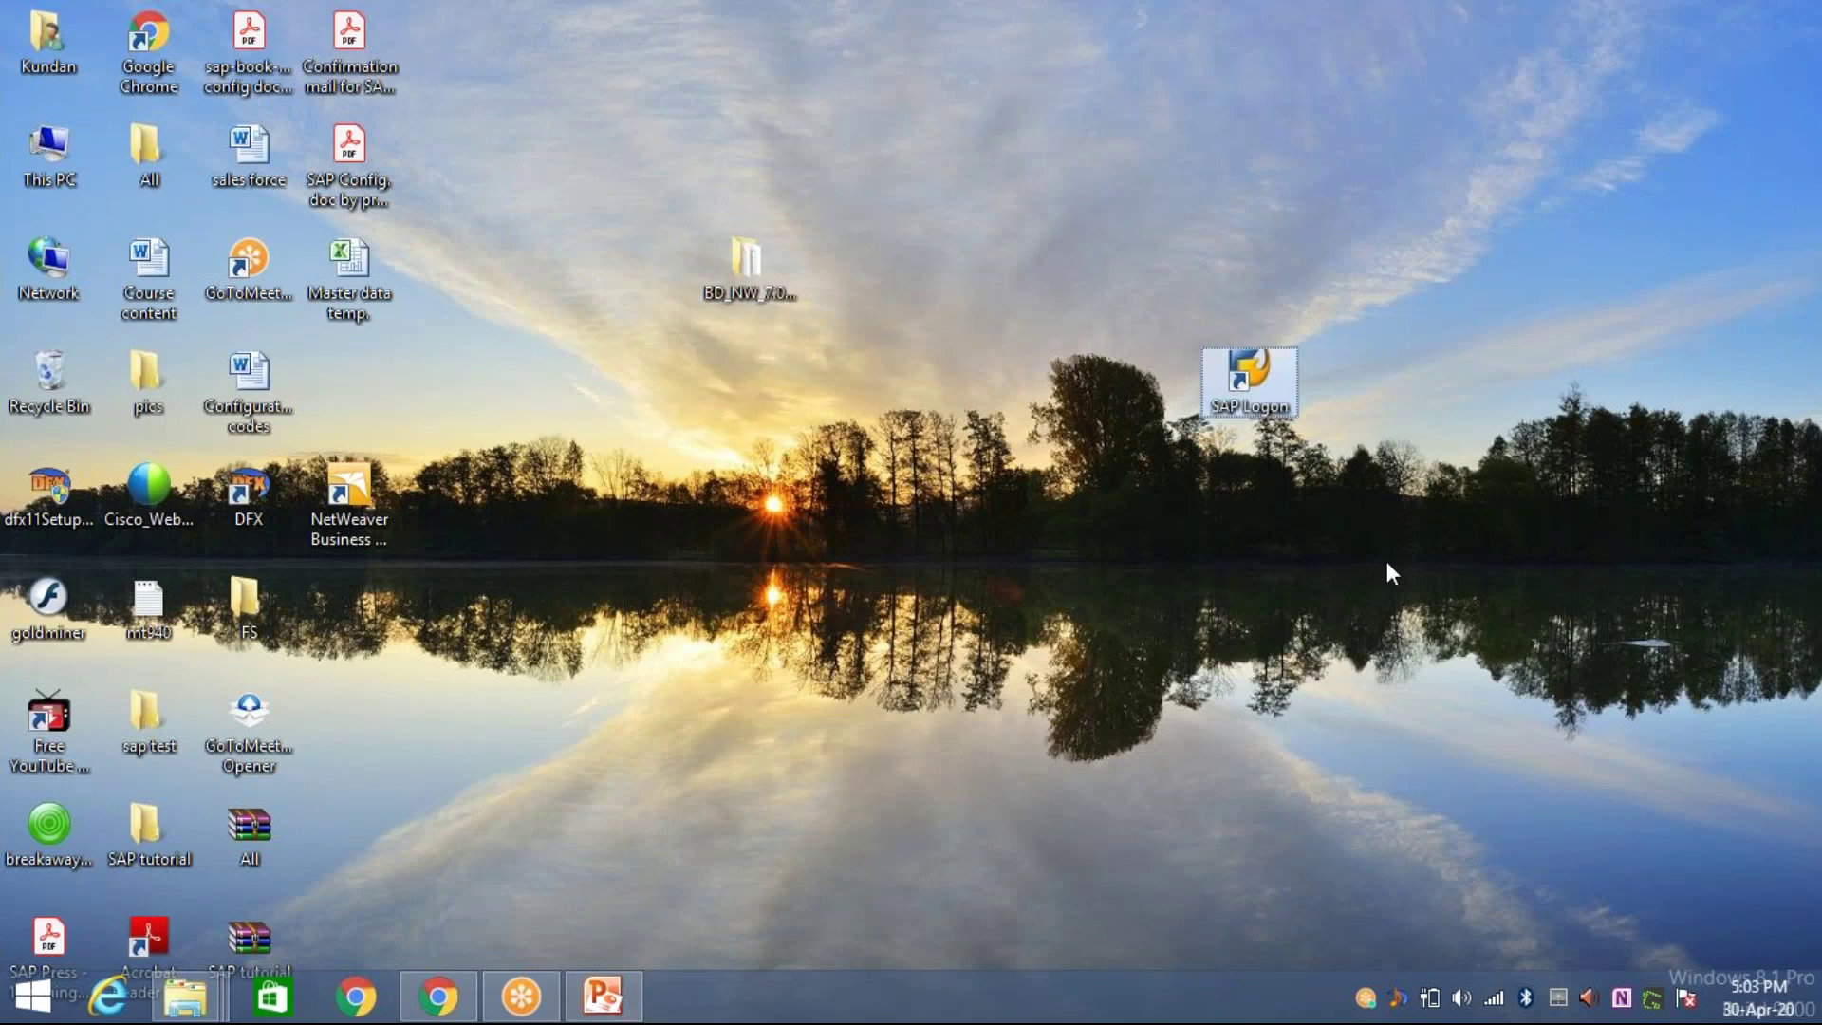
click(778, 266)
drag(778, 265, 379, 379)
click(786, 361)
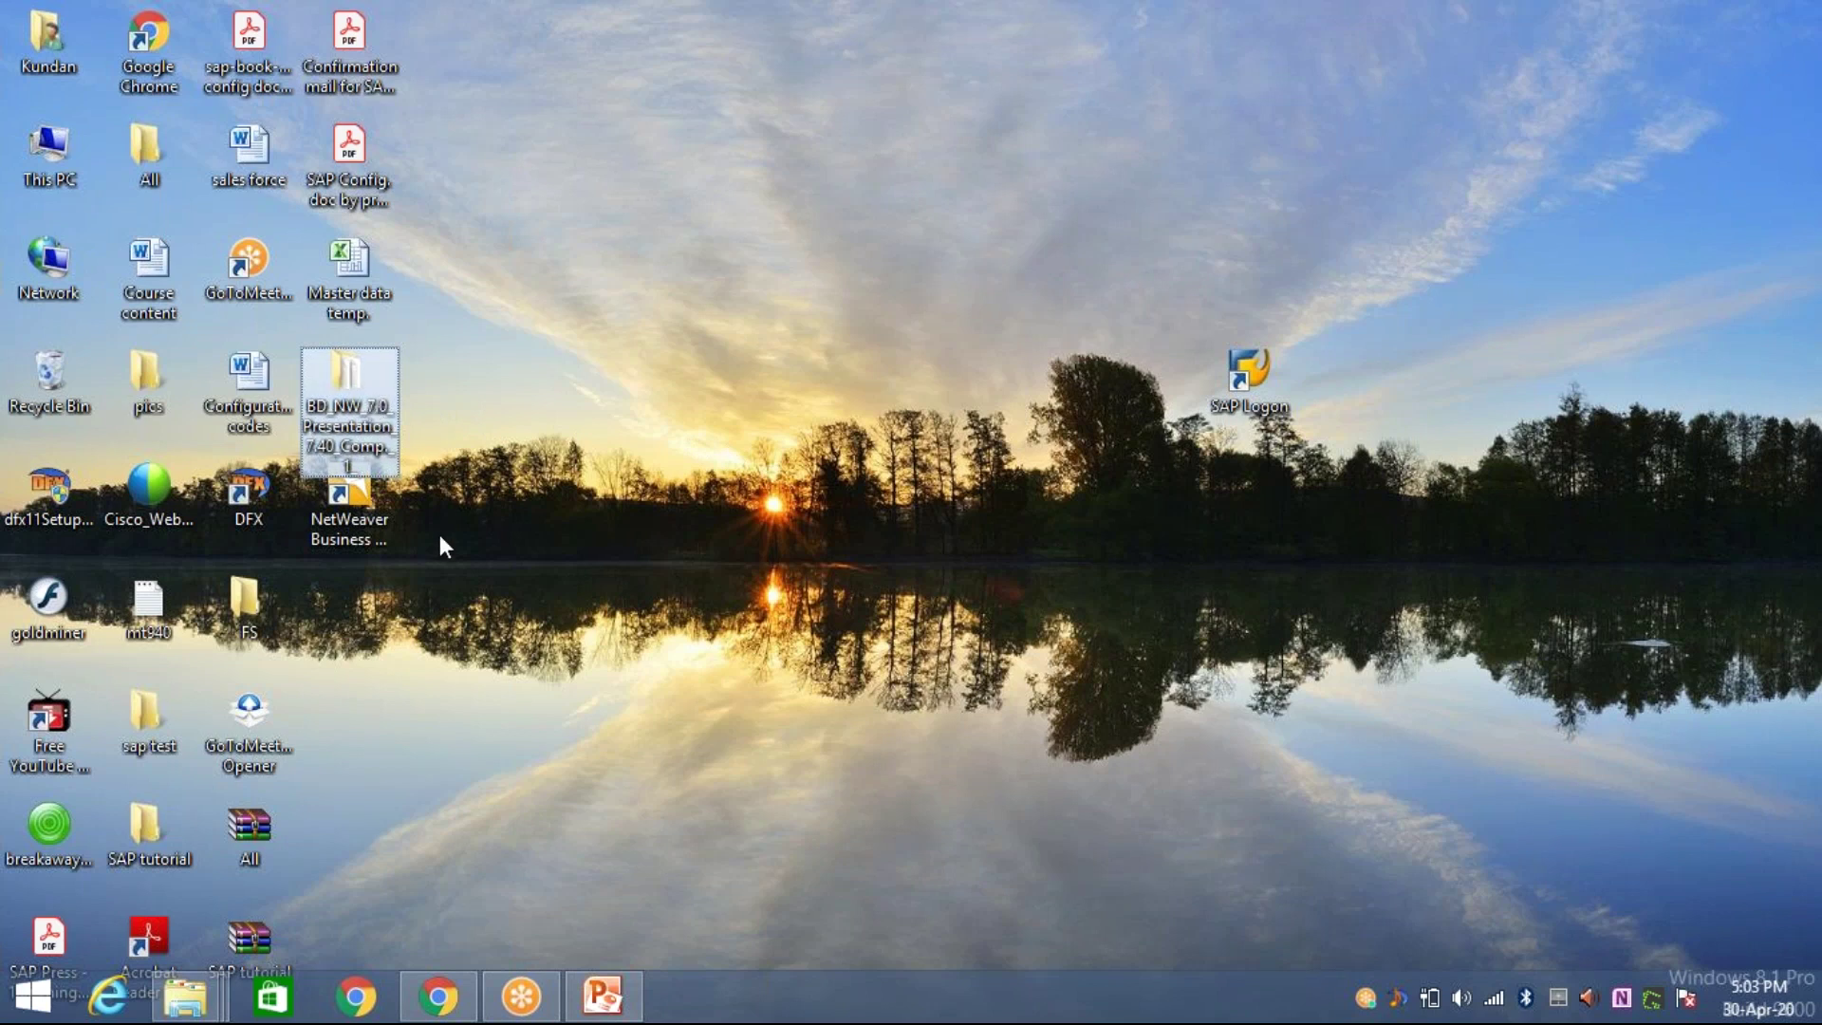
- Cancel recycling the SAP installation folder and move the SAP Logon shortcut up the desktop
key(Delete)
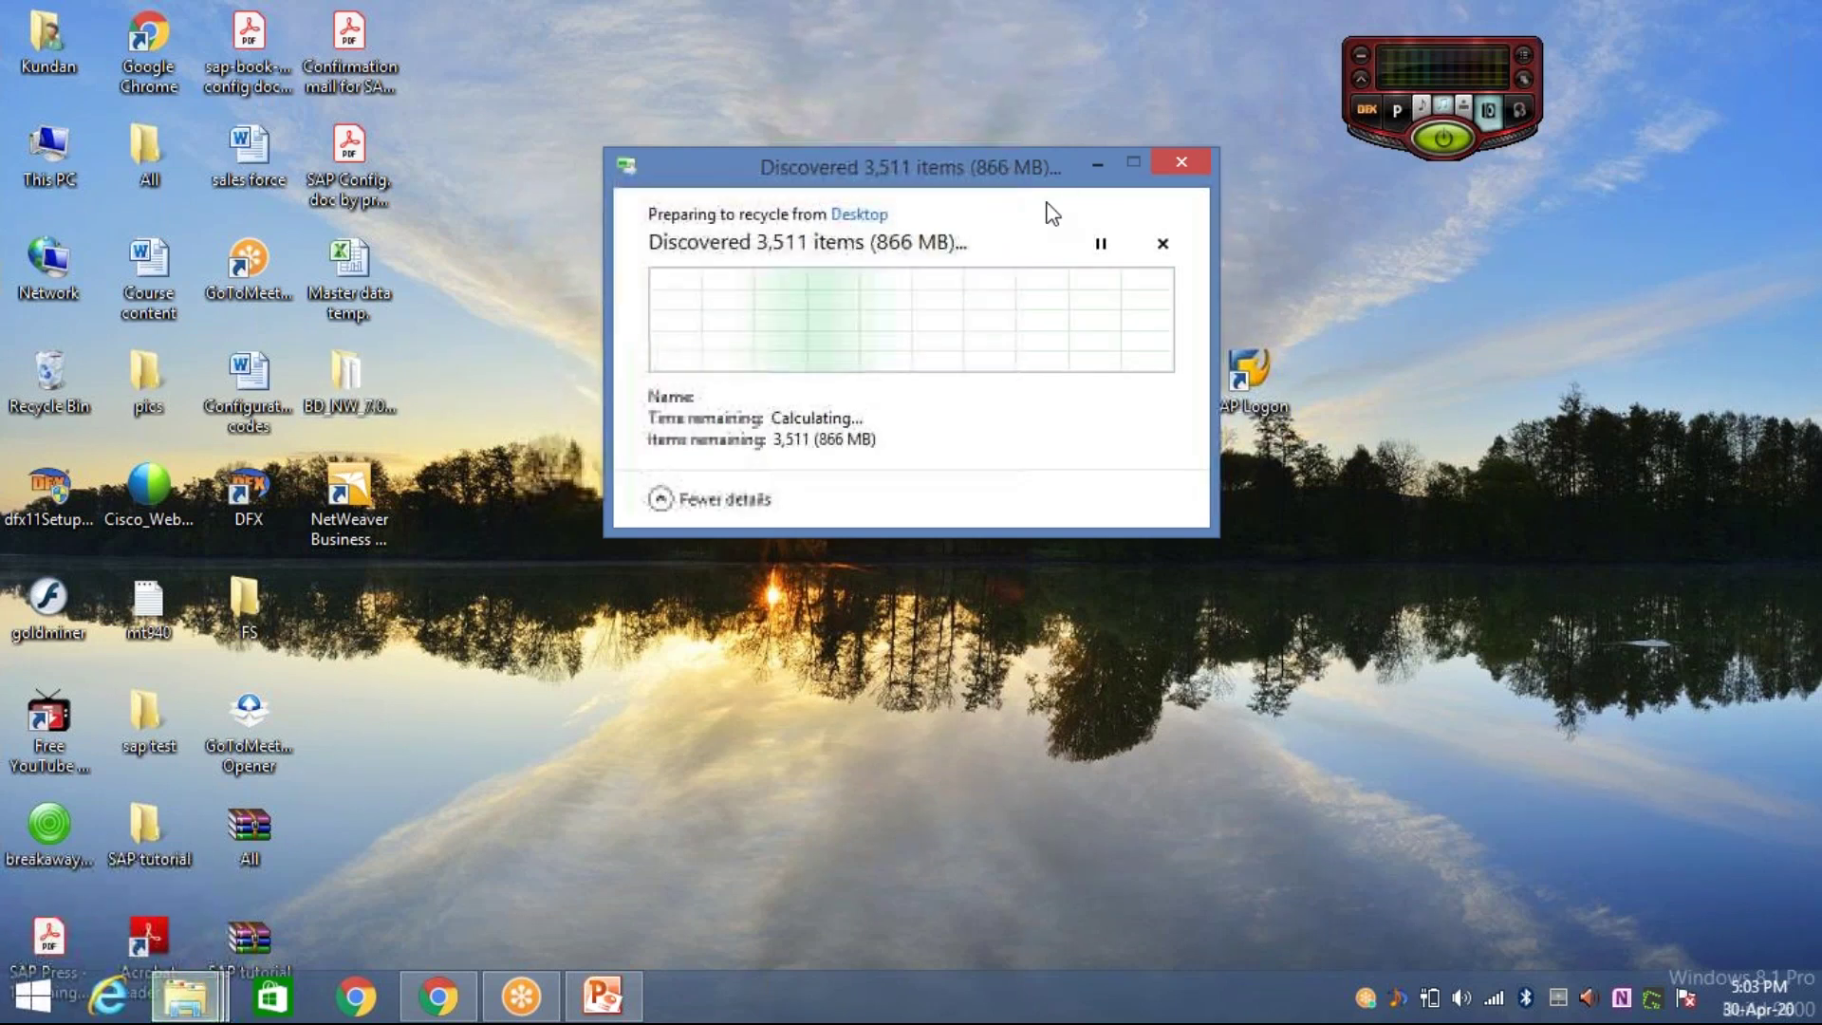
click(1180, 162)
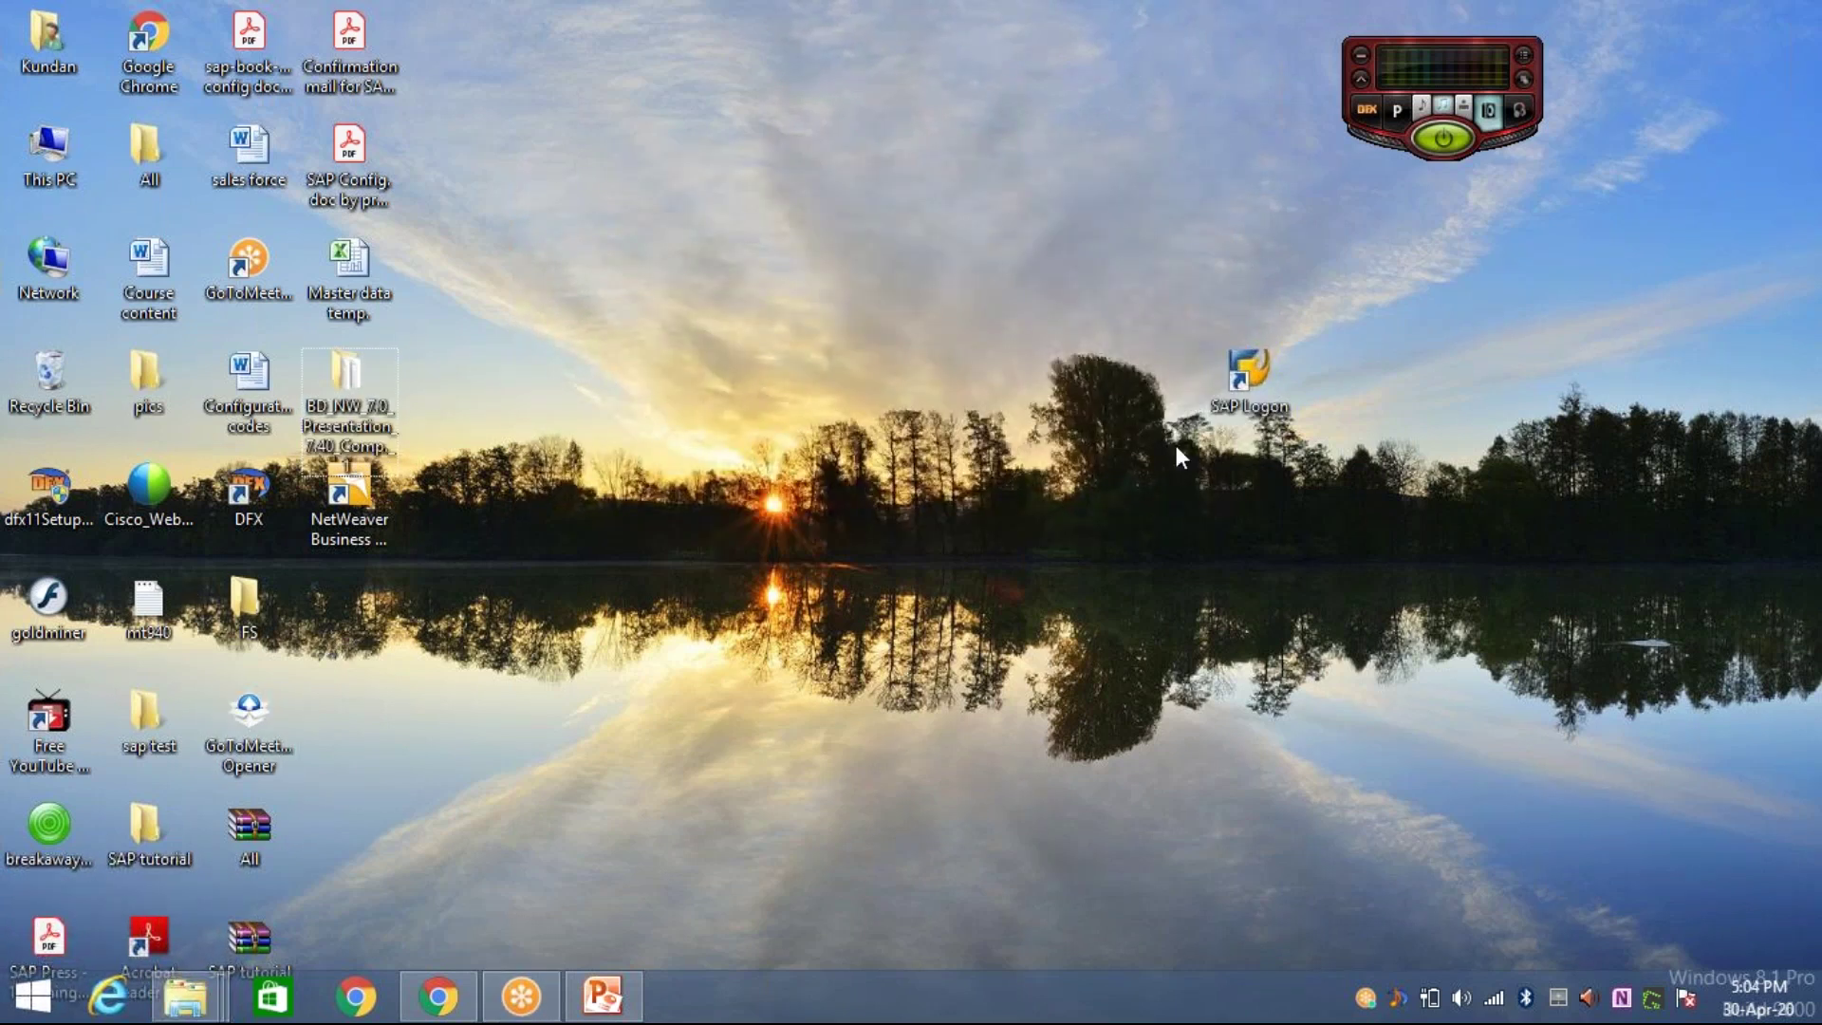
drag(1258, 356, 1024, 276)
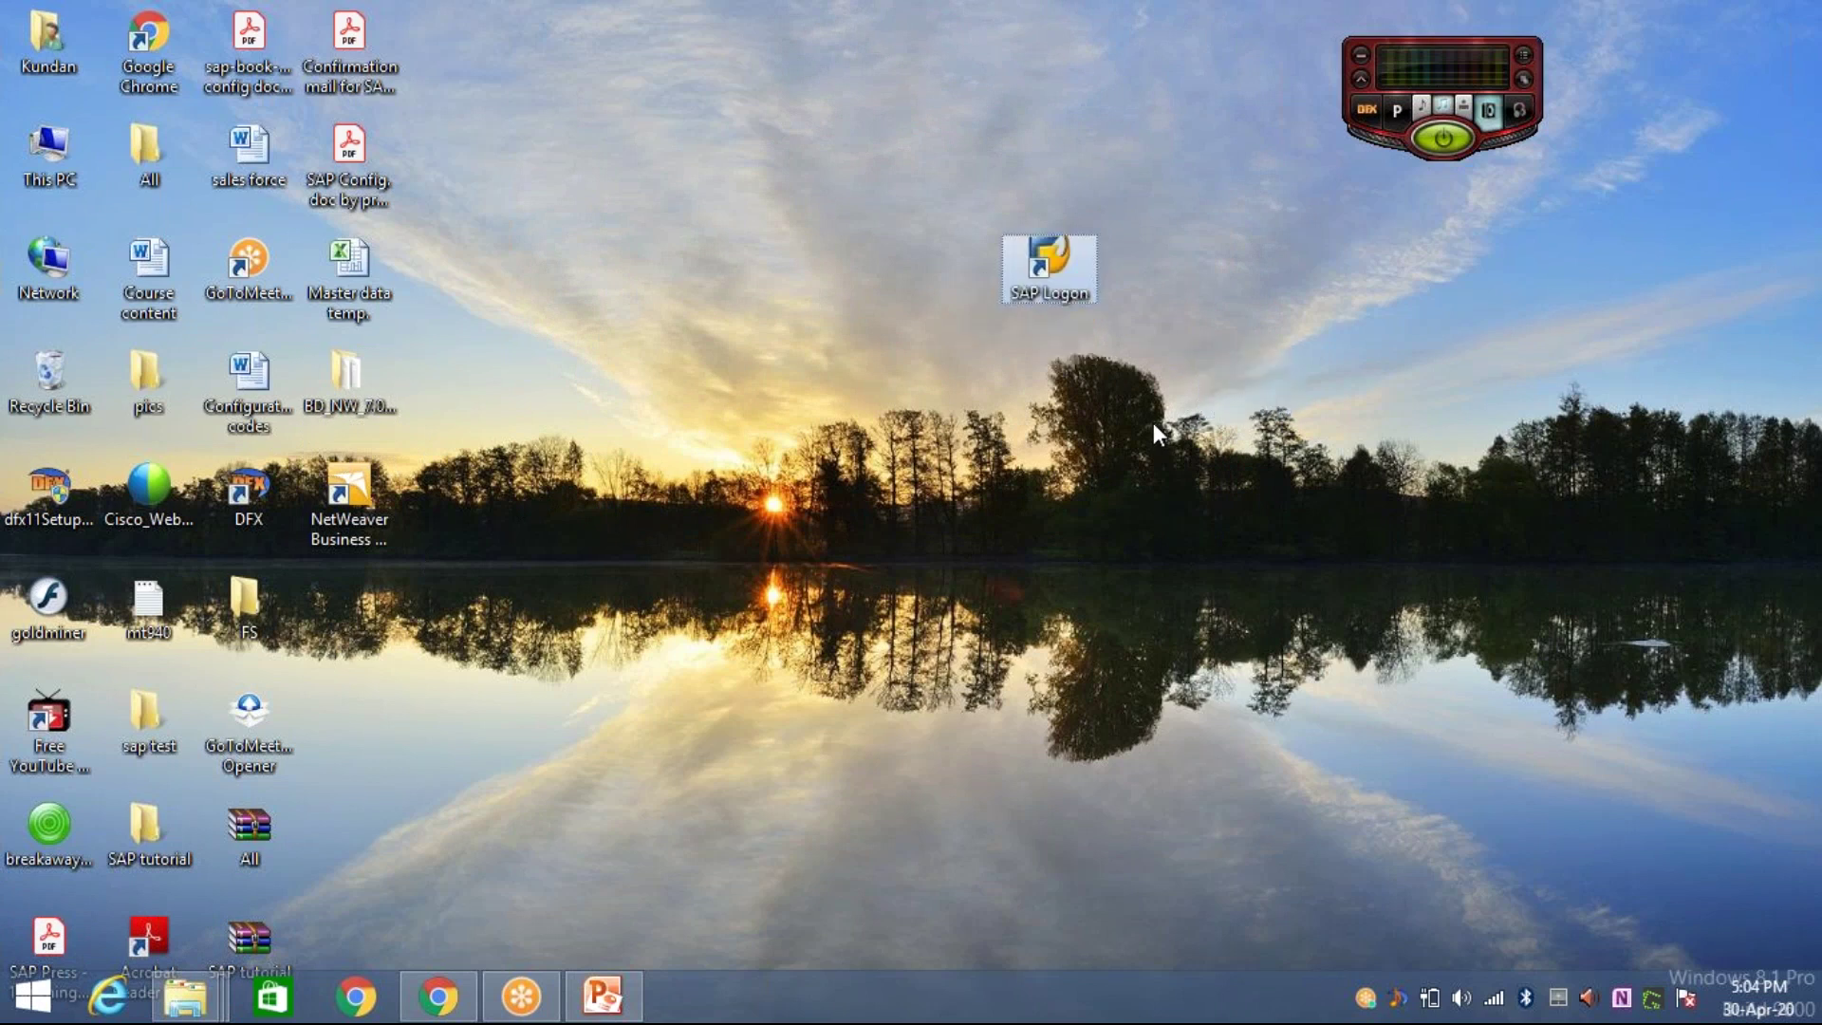
- Launch SAP Logon 740 from its desktop shortcut and maximize the window
double_click(1071, 263)
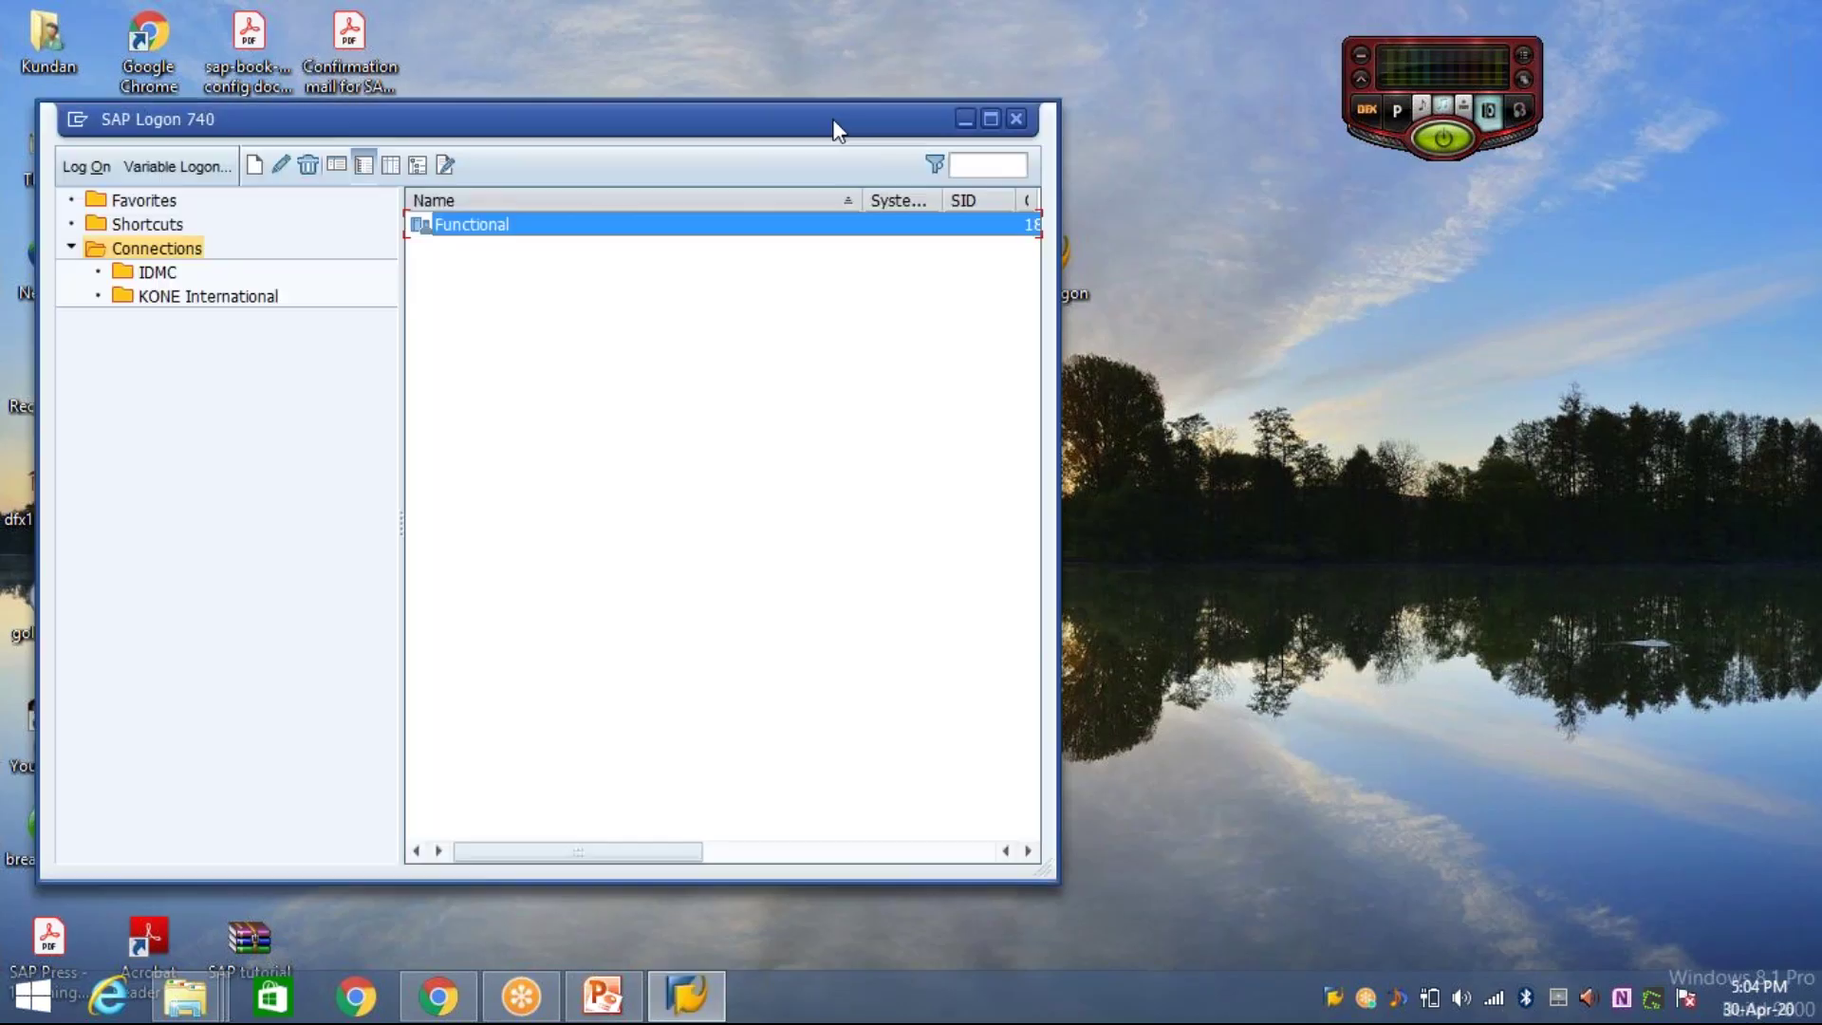
double_click(833, 122)
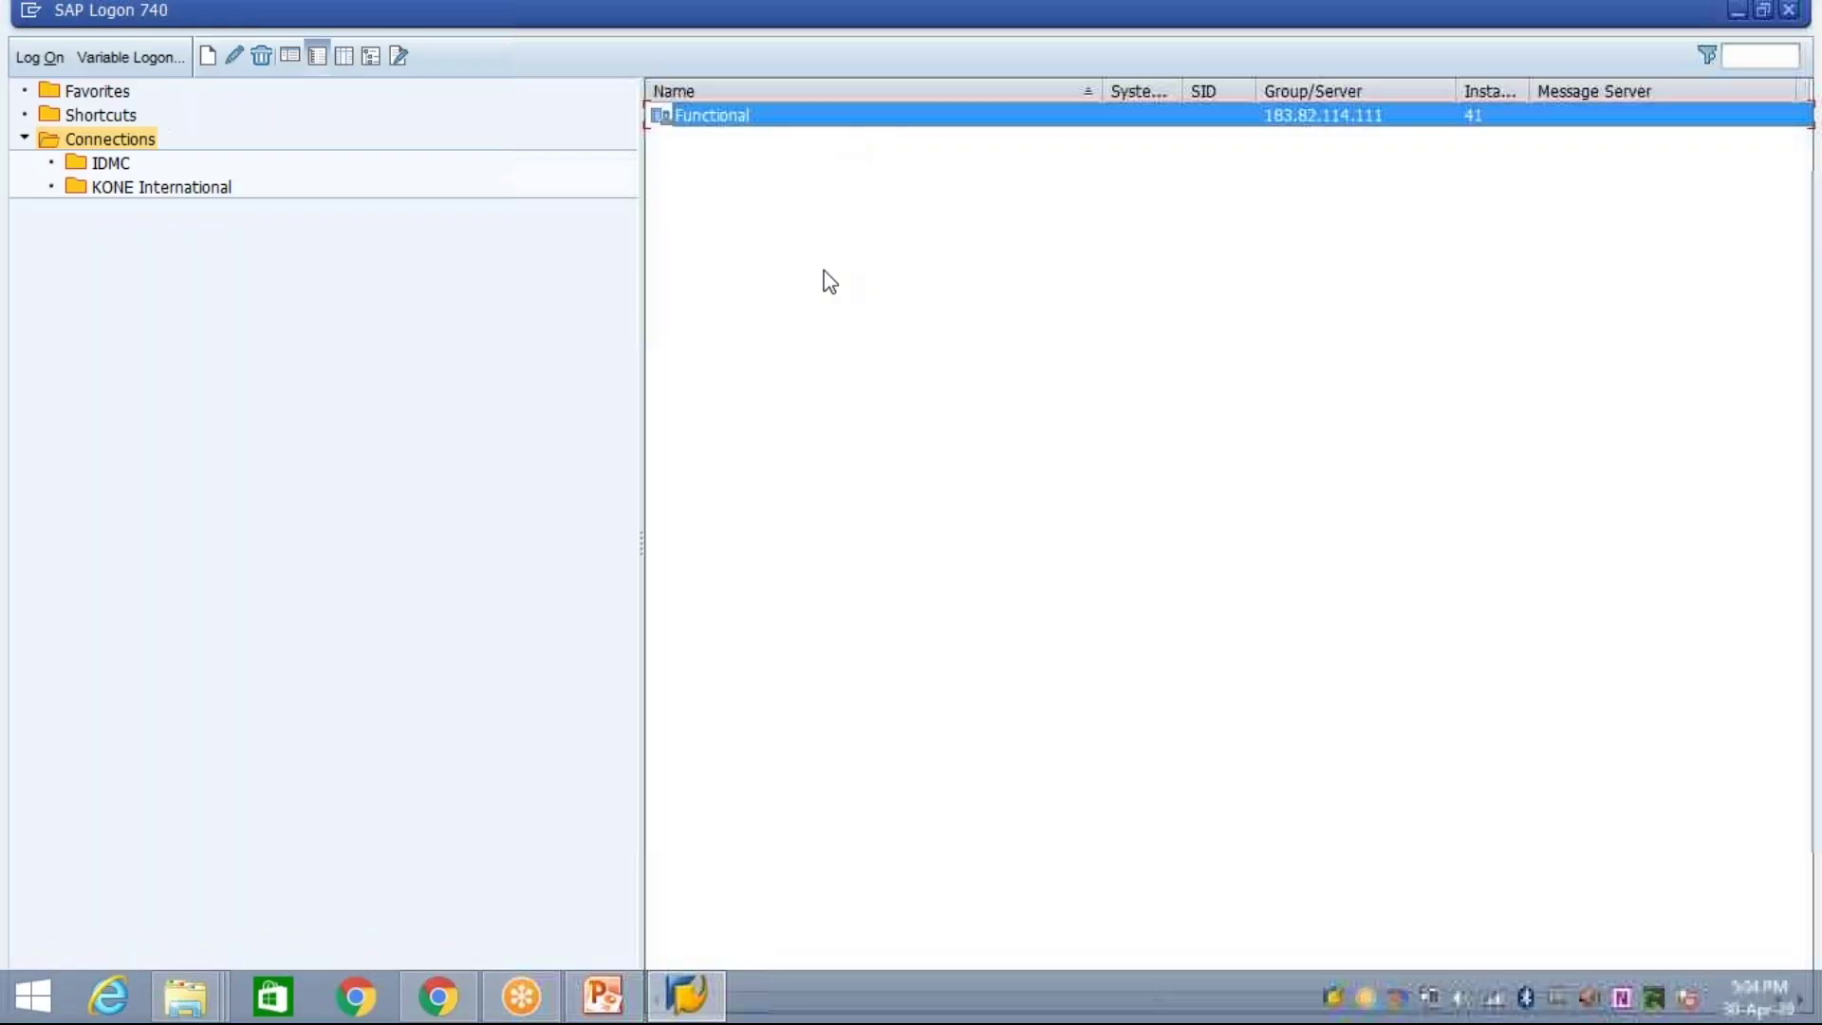
- Delete the Functional connection from the SAP Logon list
click(850, 528)
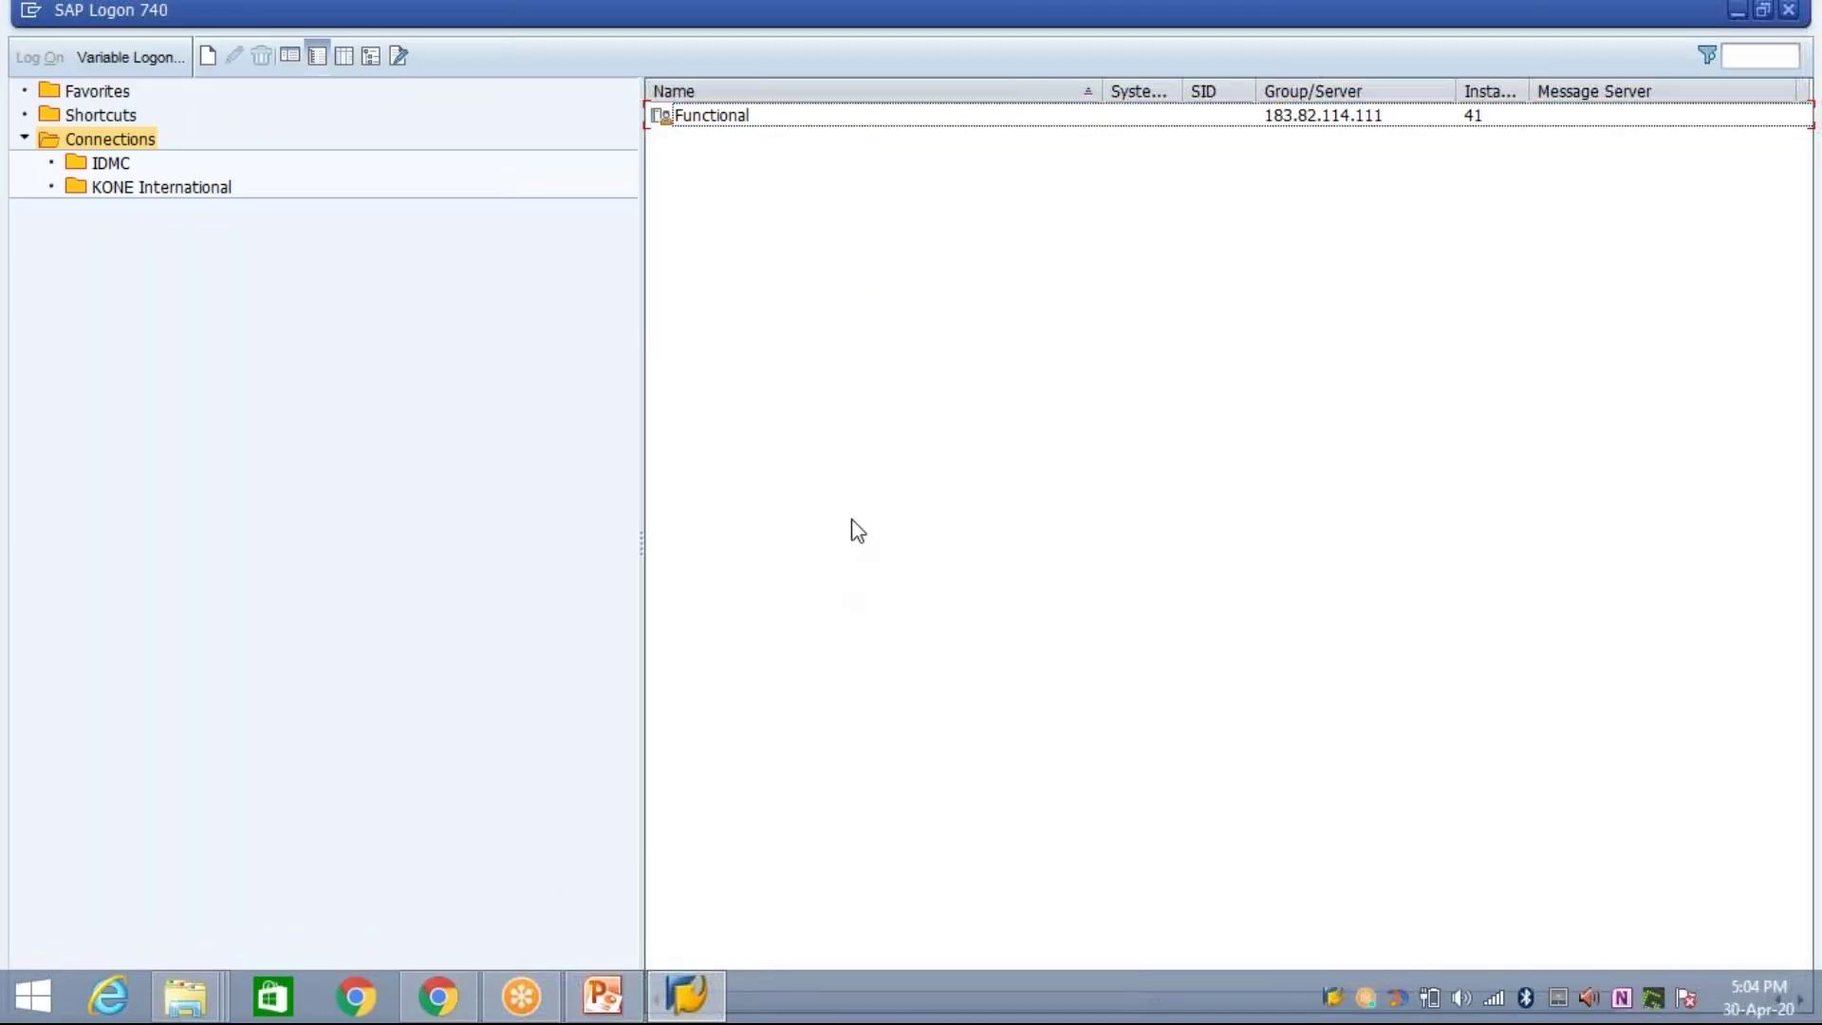
click(699, 121)
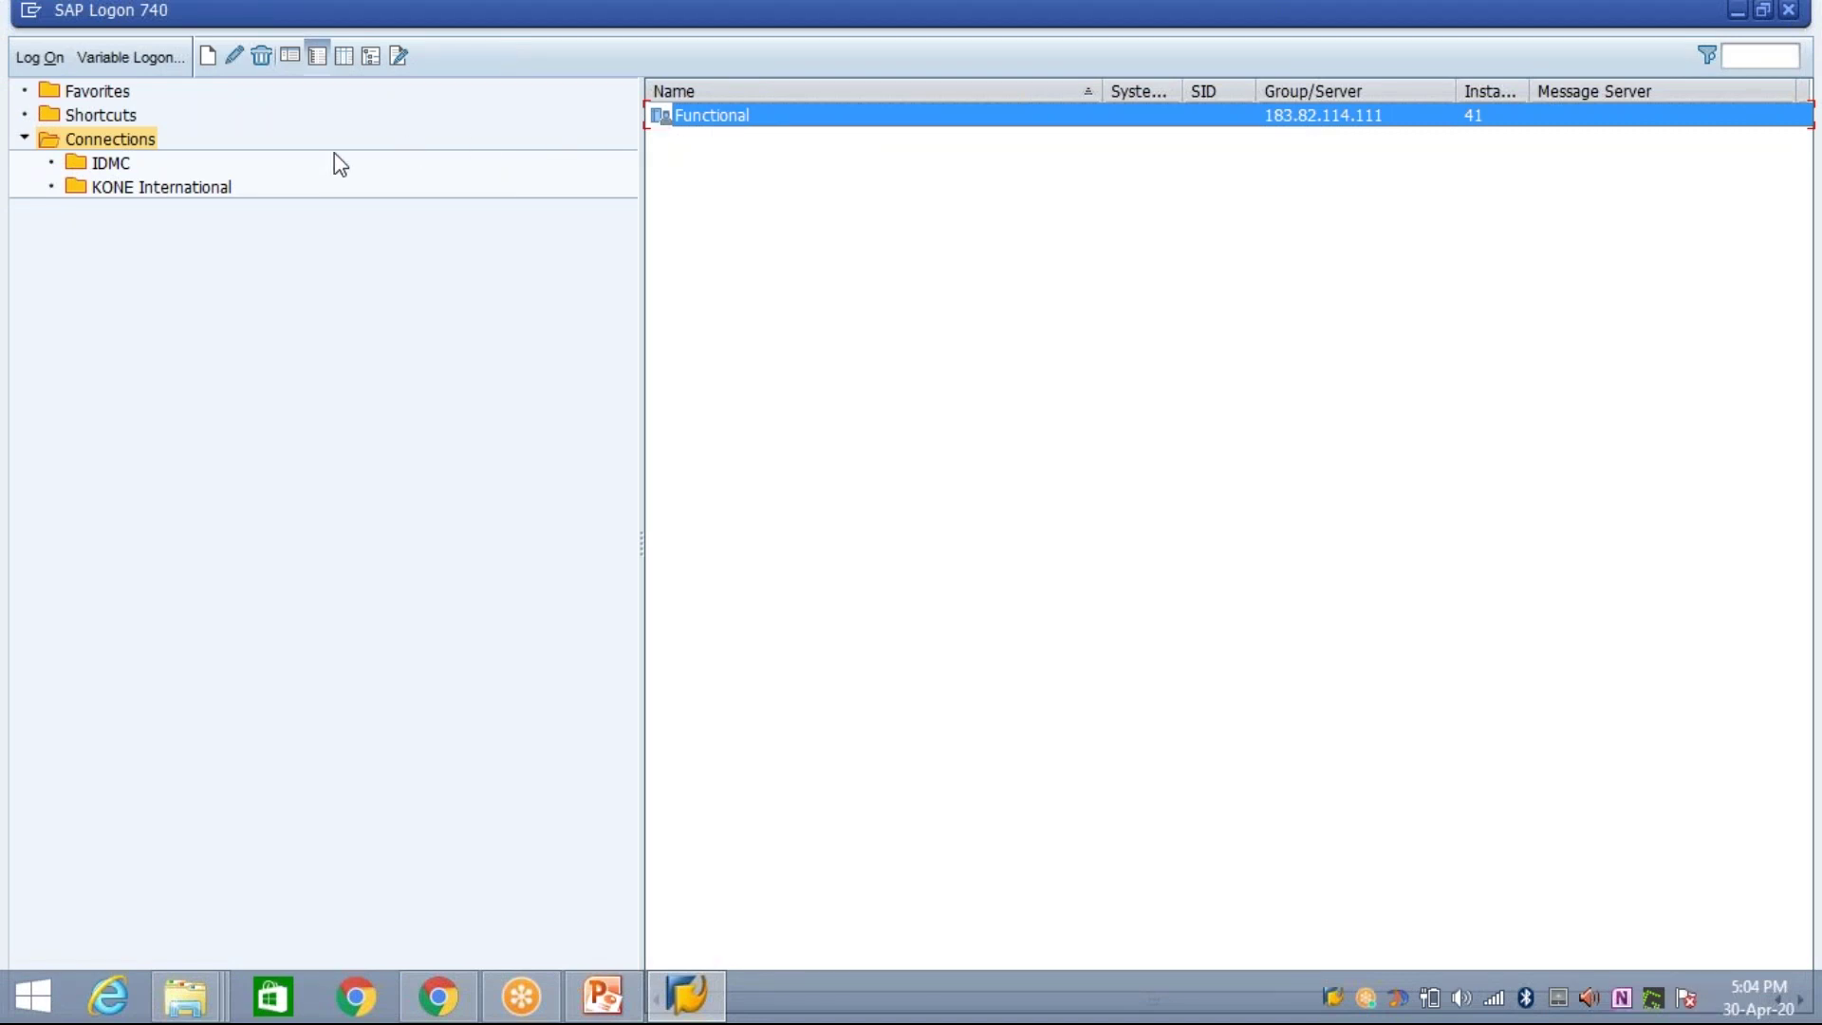
right_click(108, 171)
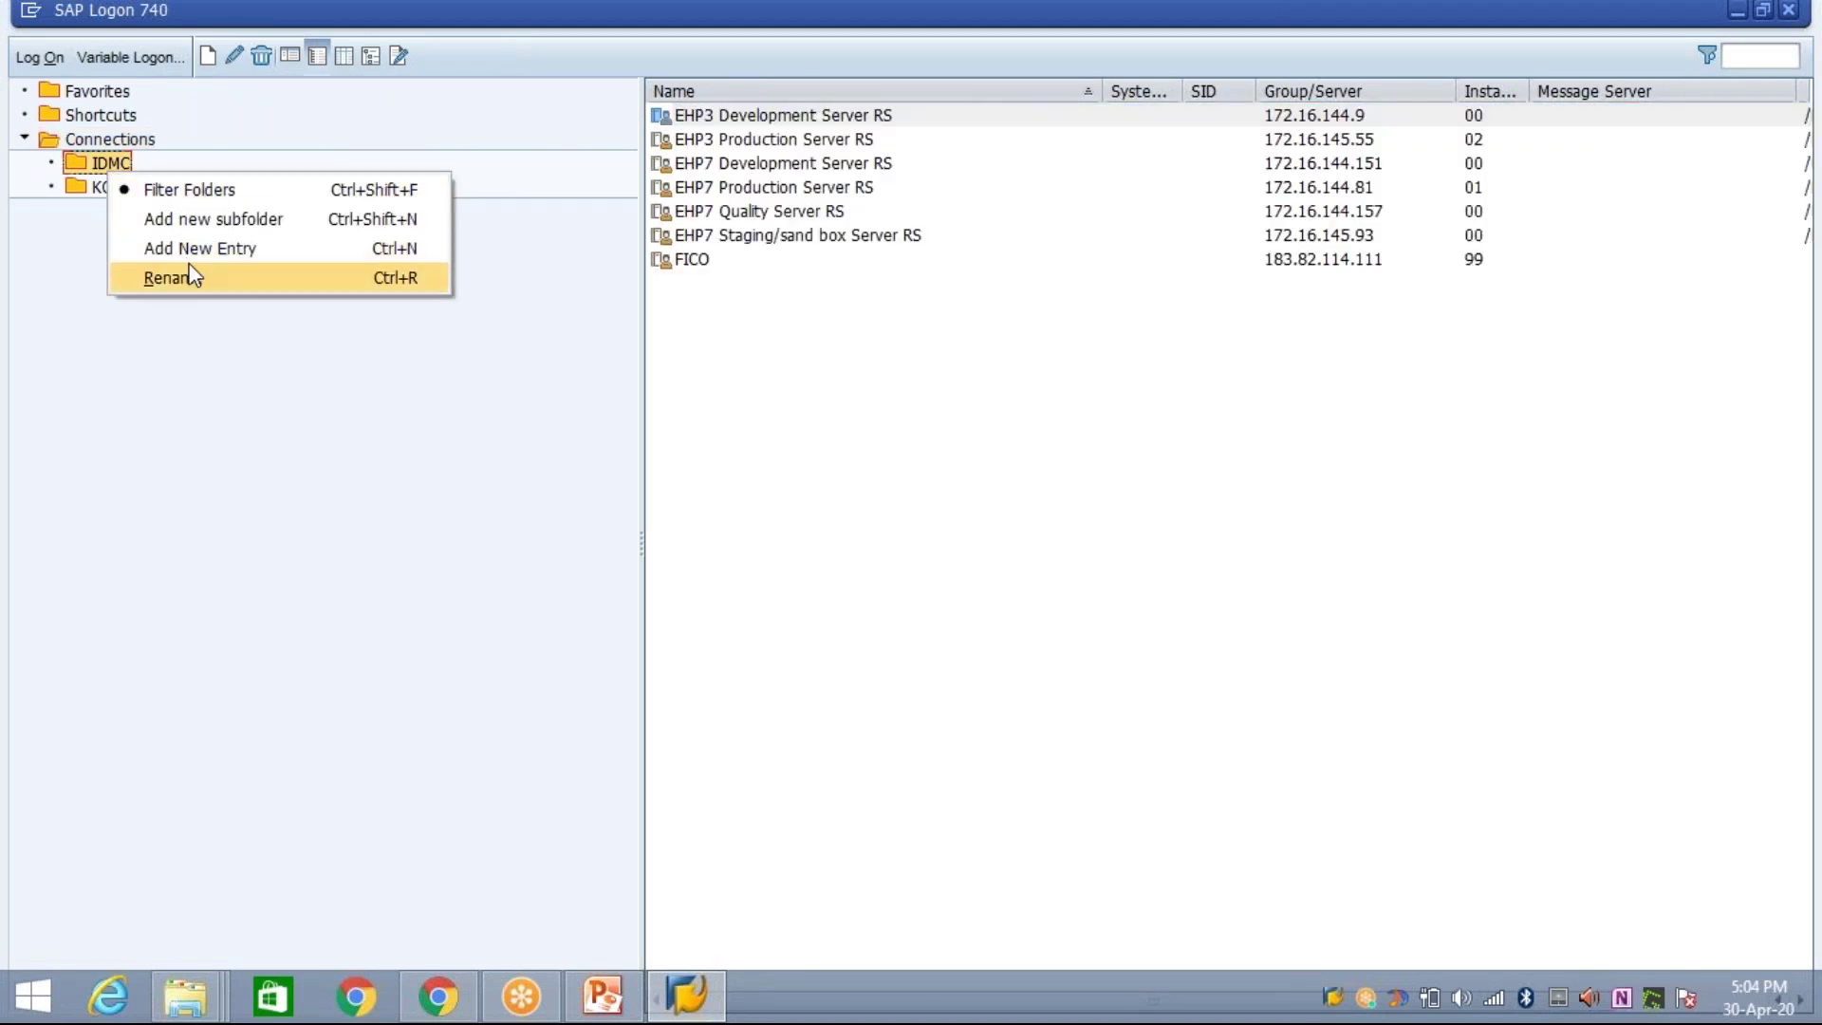
click(67, 374)
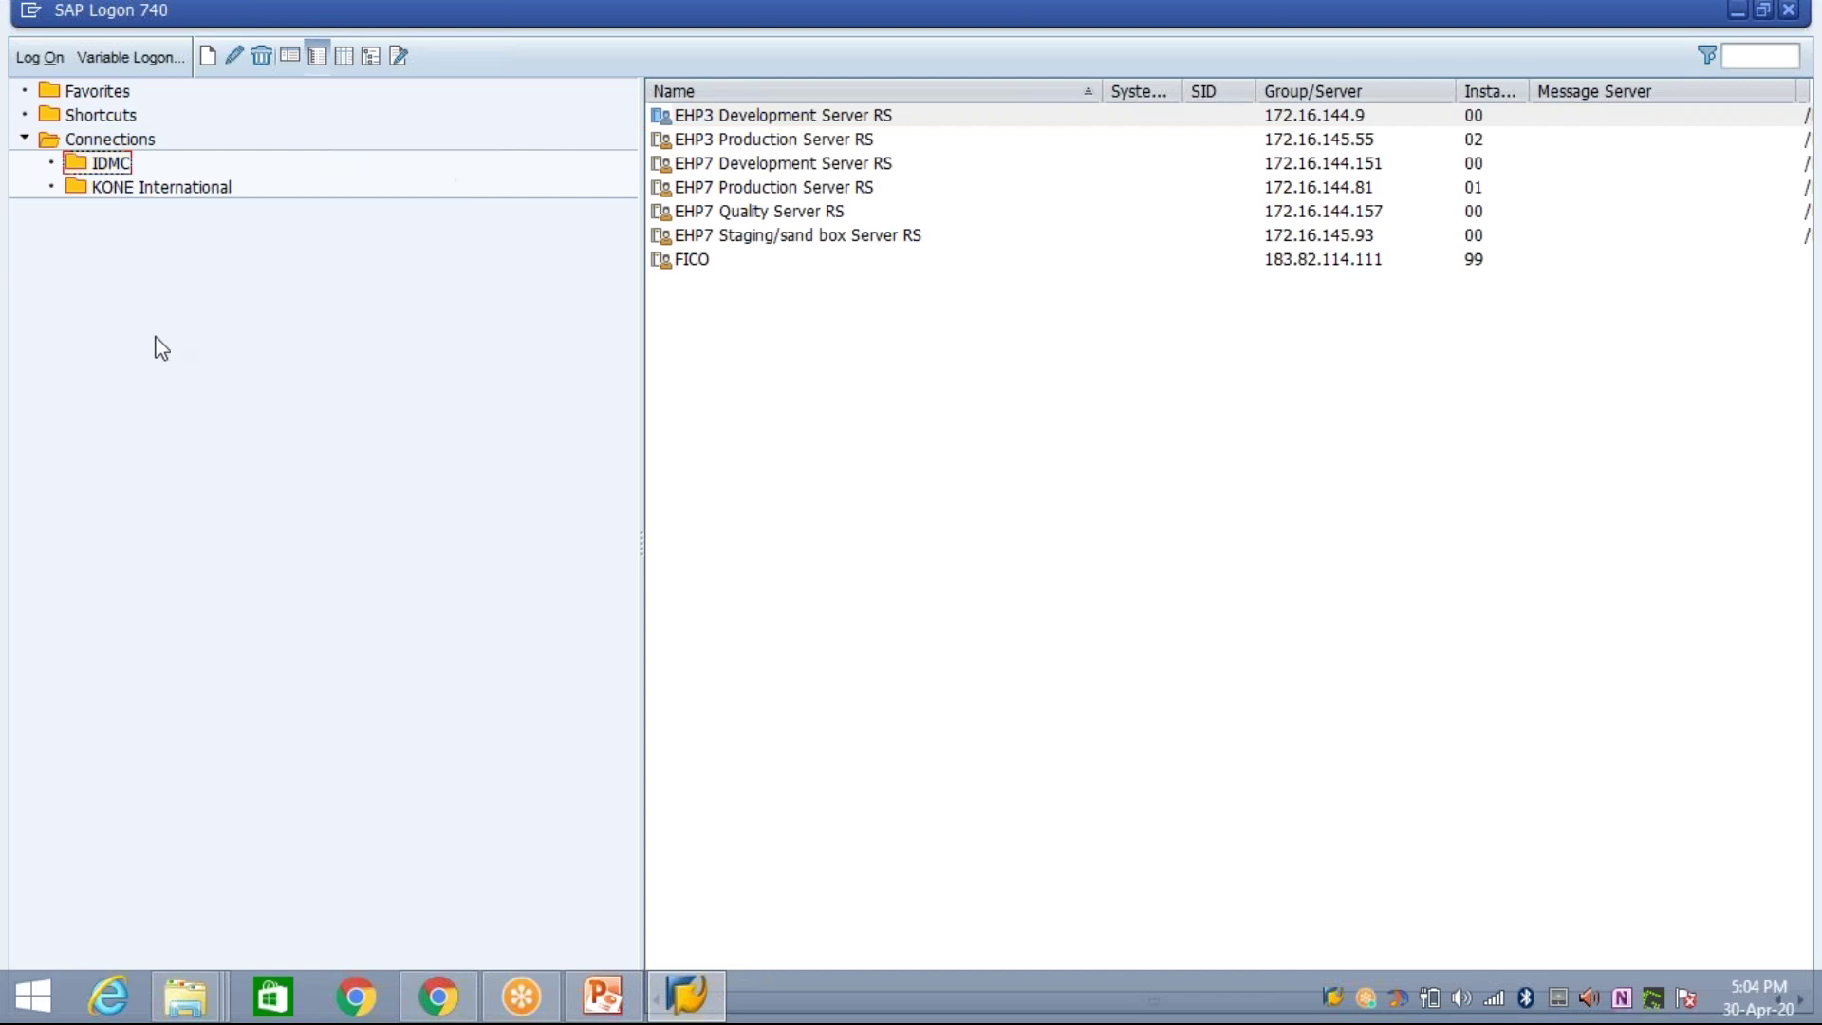
click(108, 142)
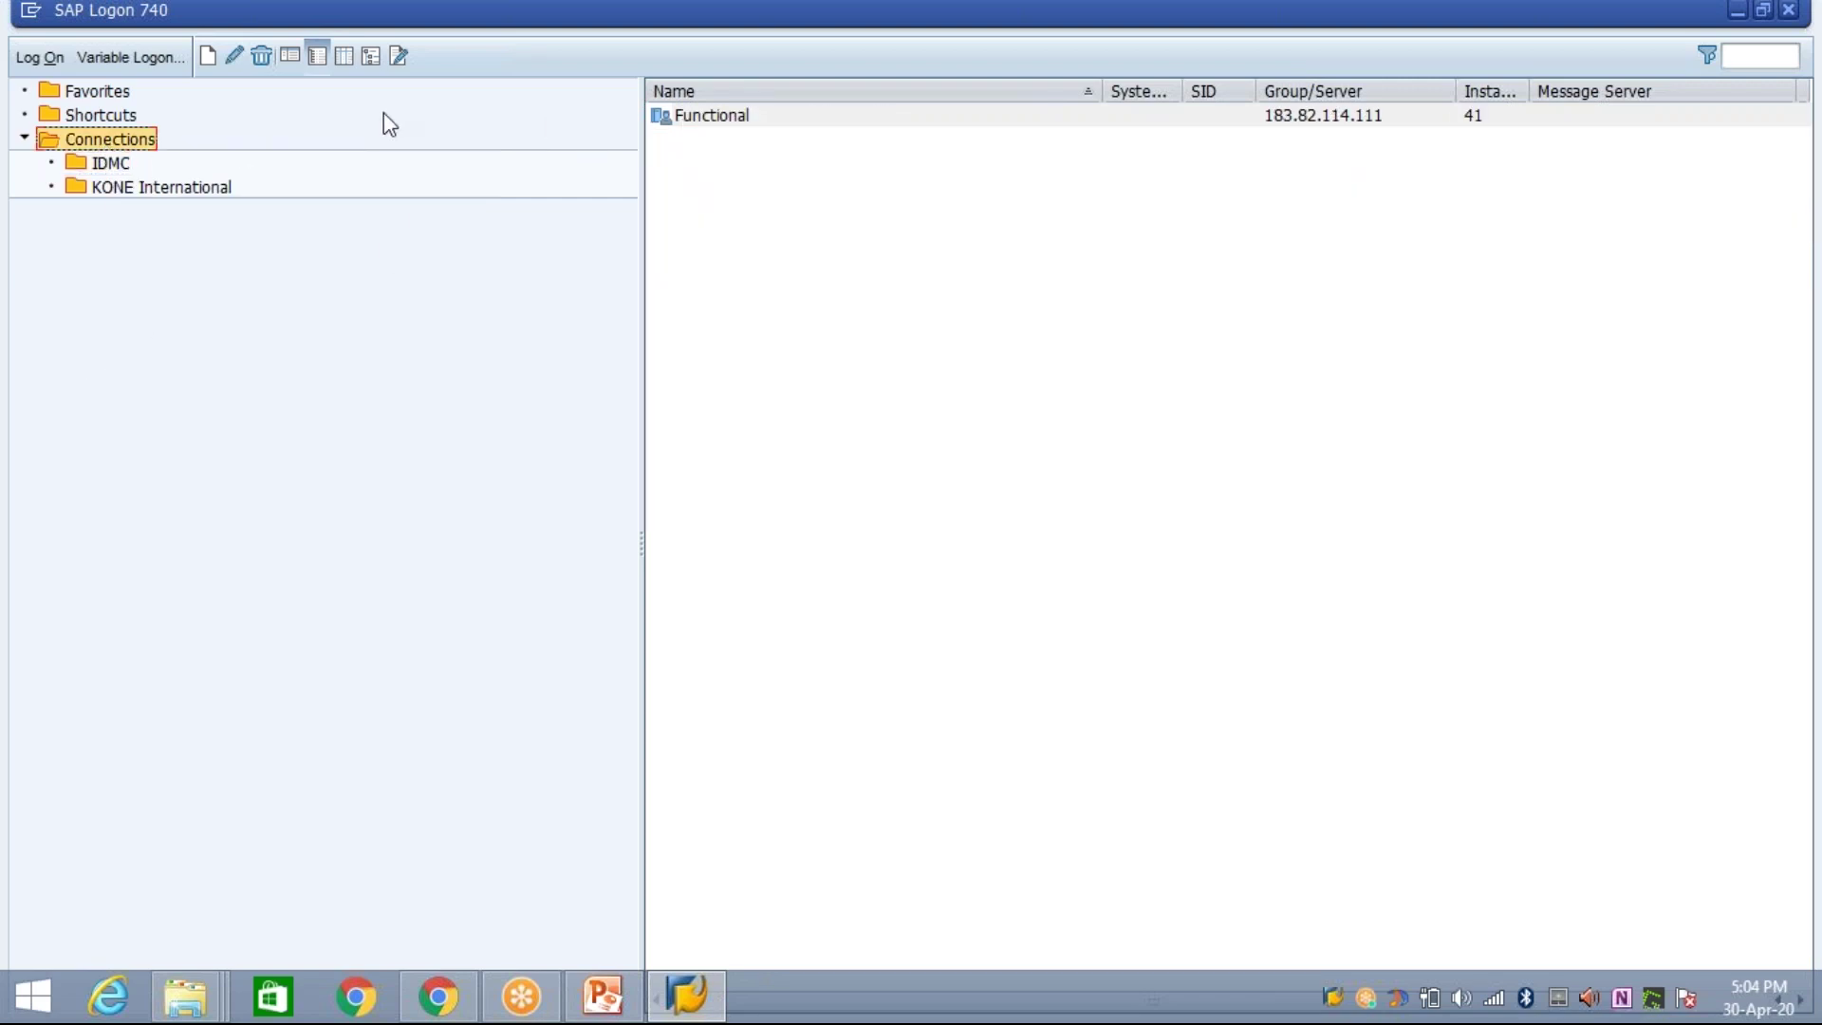
click(754, 116)
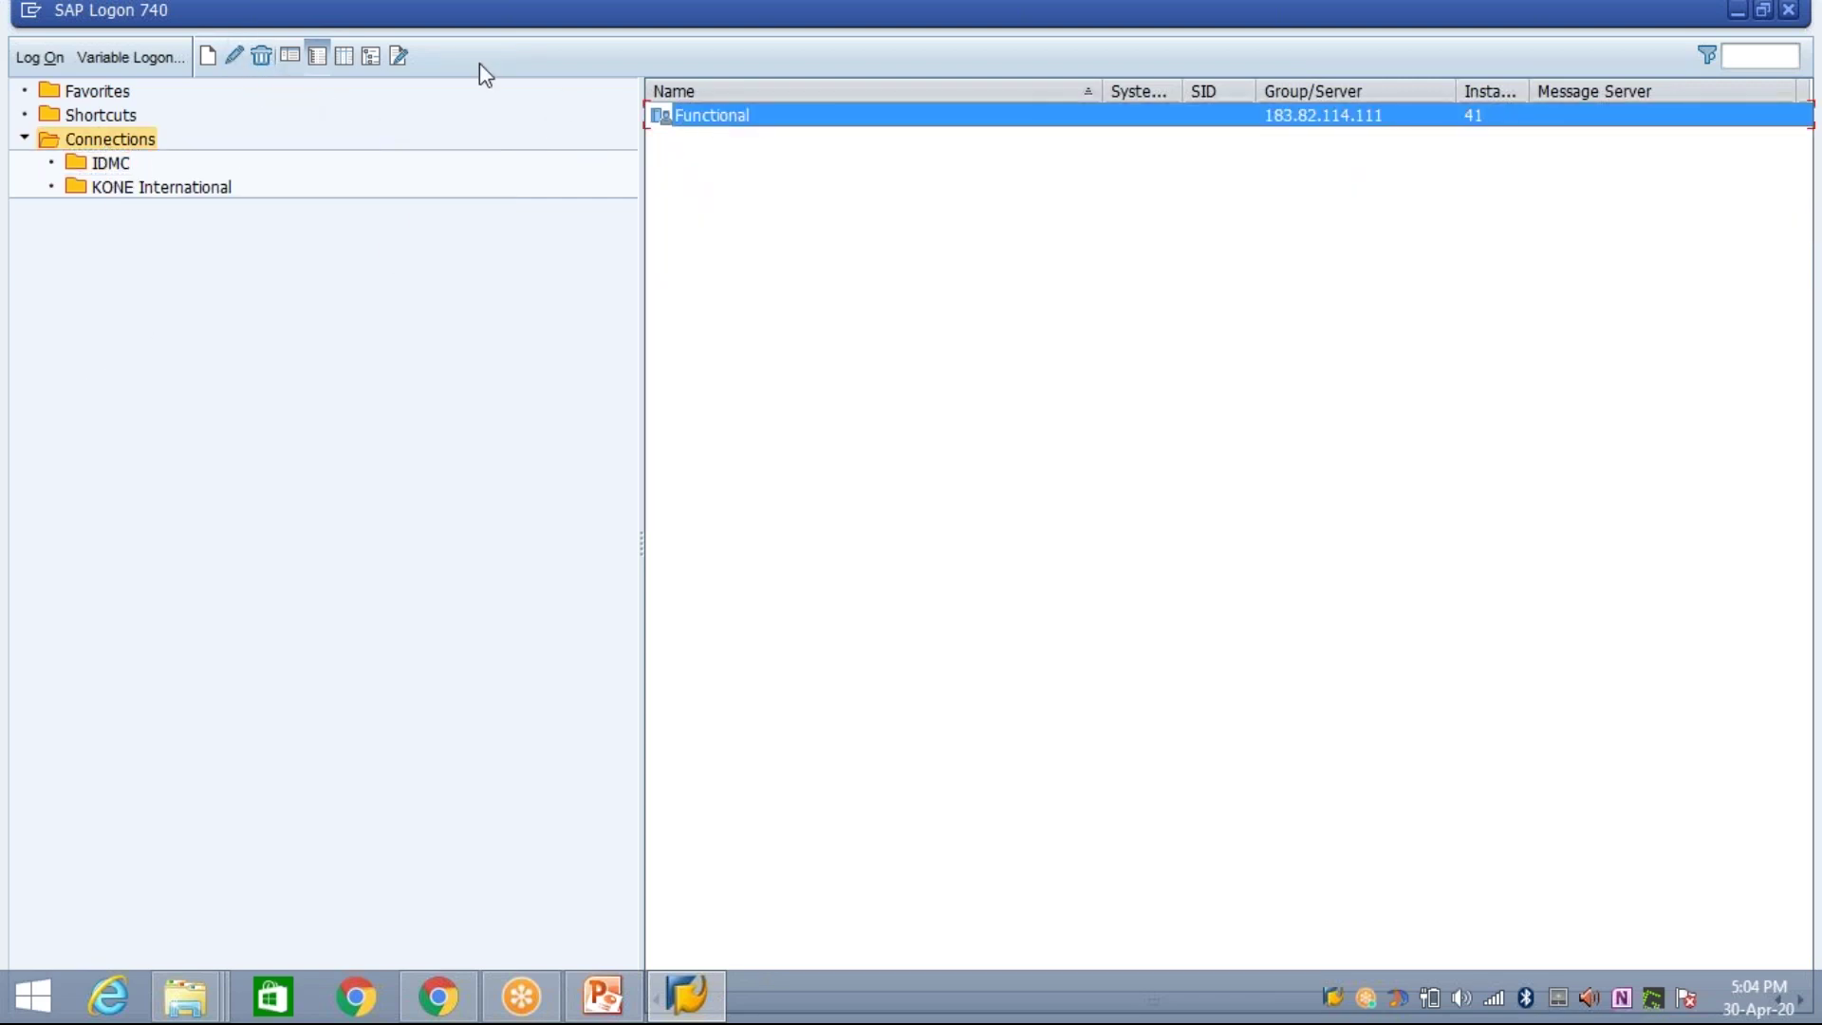
click(263, 55)
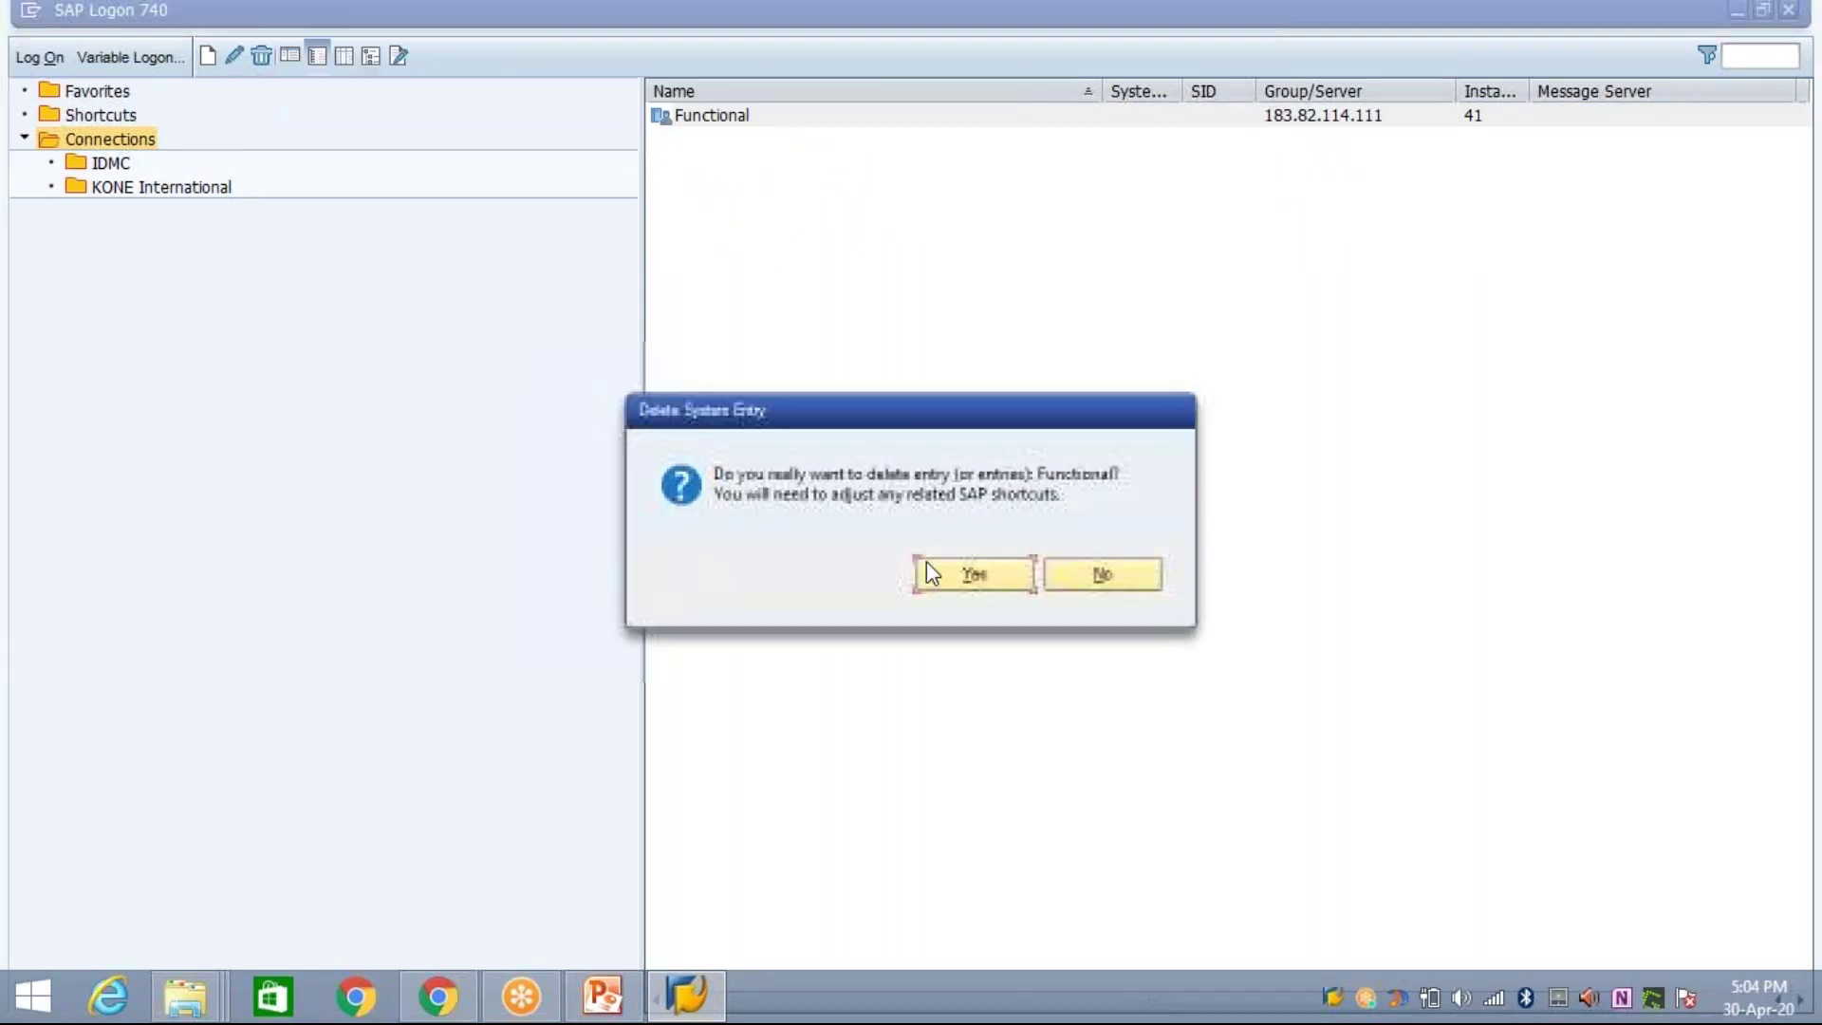
click(949, 575)
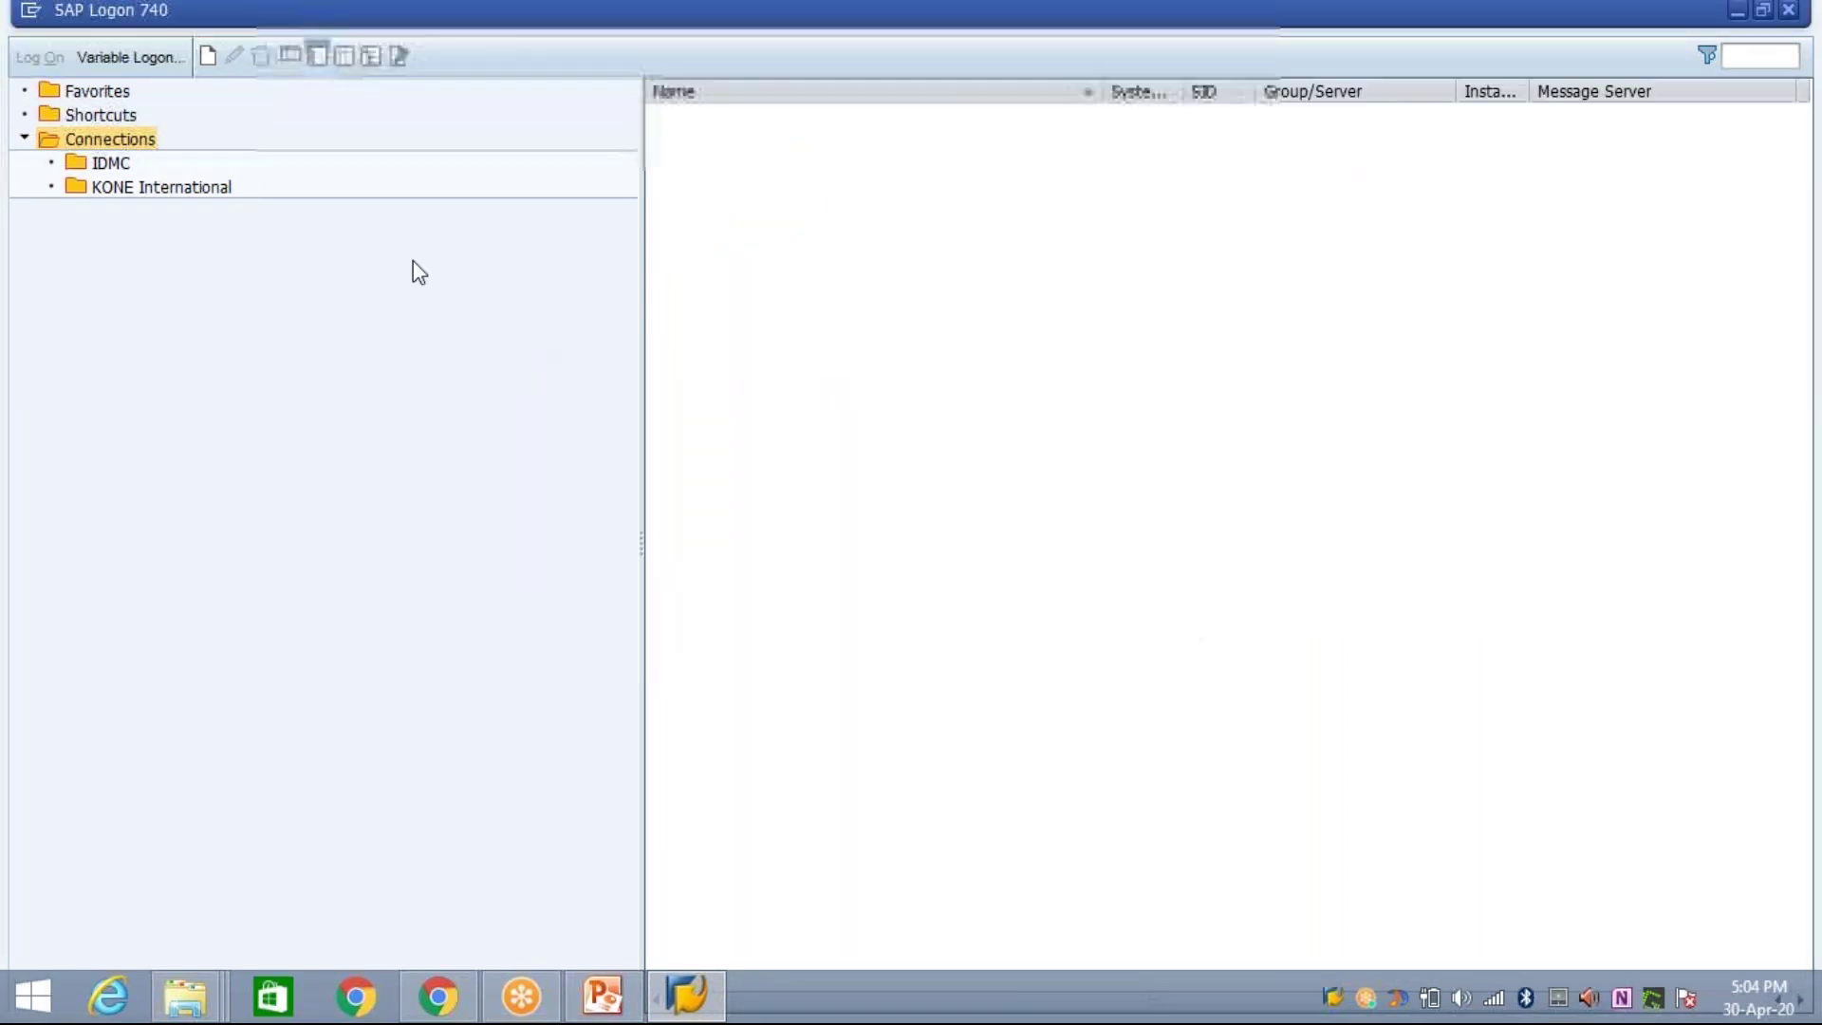
- Delete the EHP3 Development Server RS and Z01 development server entries, then collapse Connections
click(110, 163)
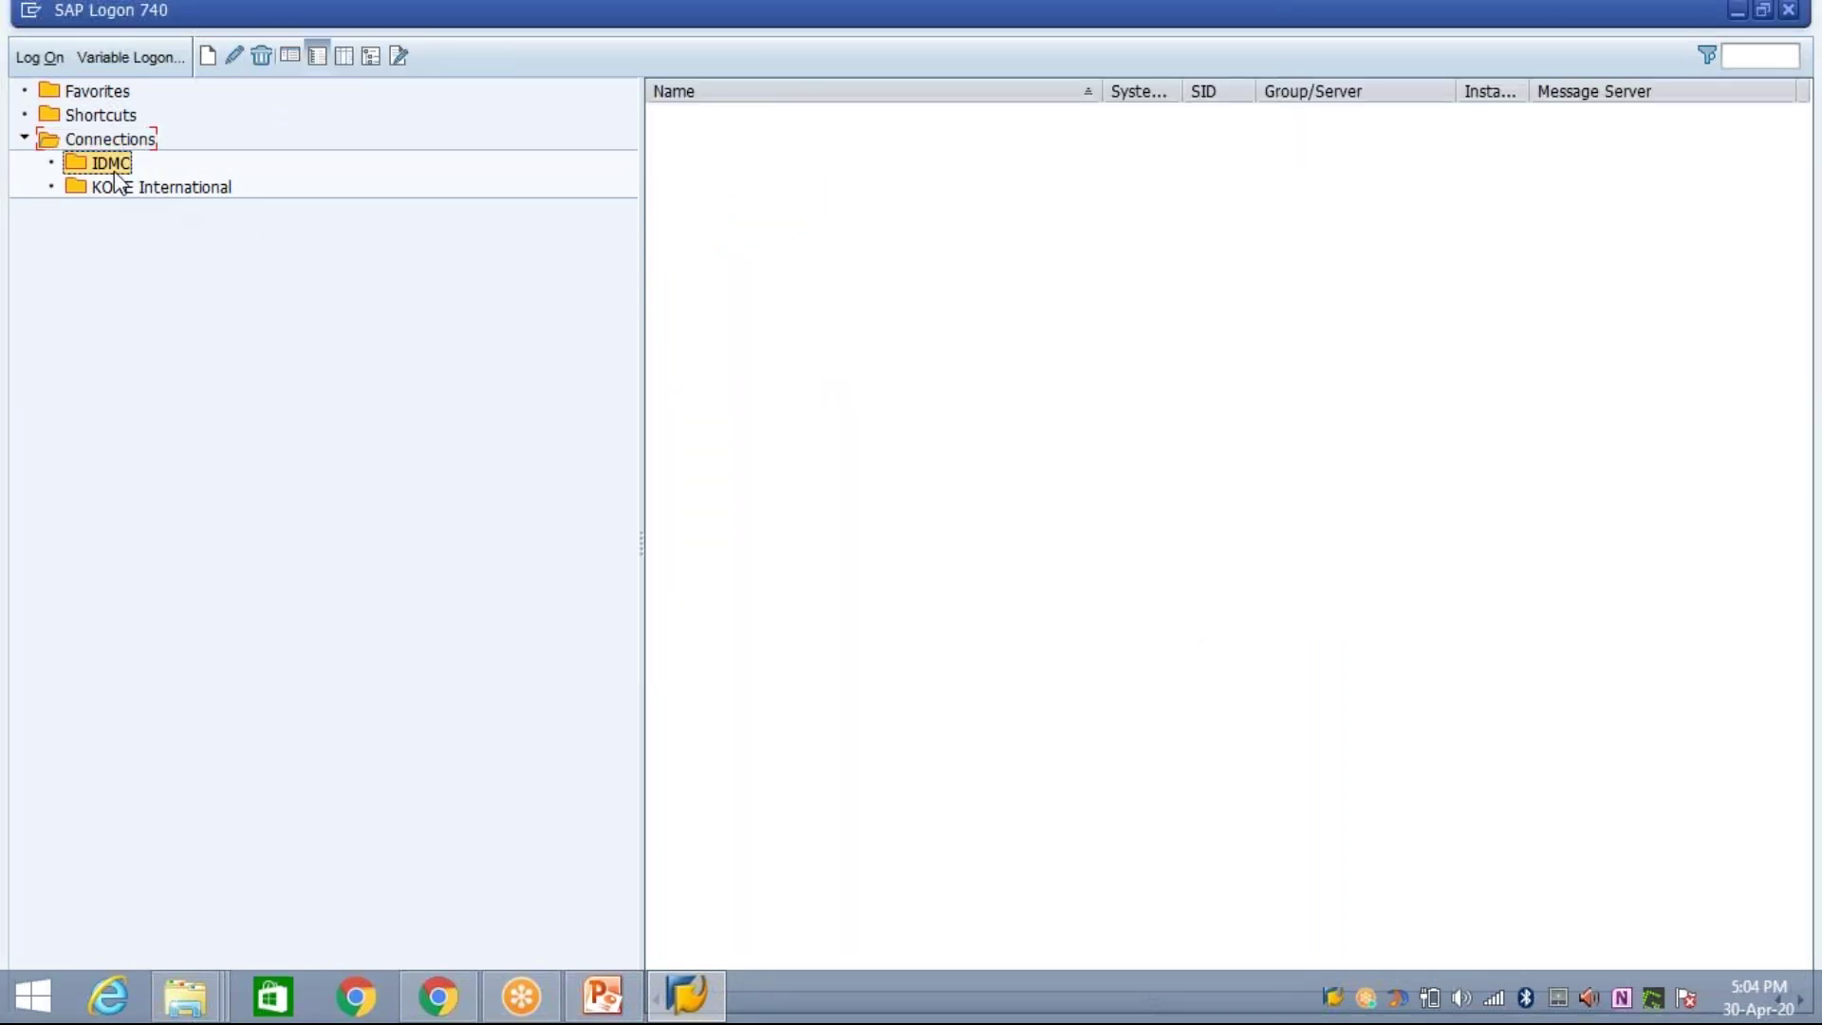
click(262, 57)
click(991, 582)
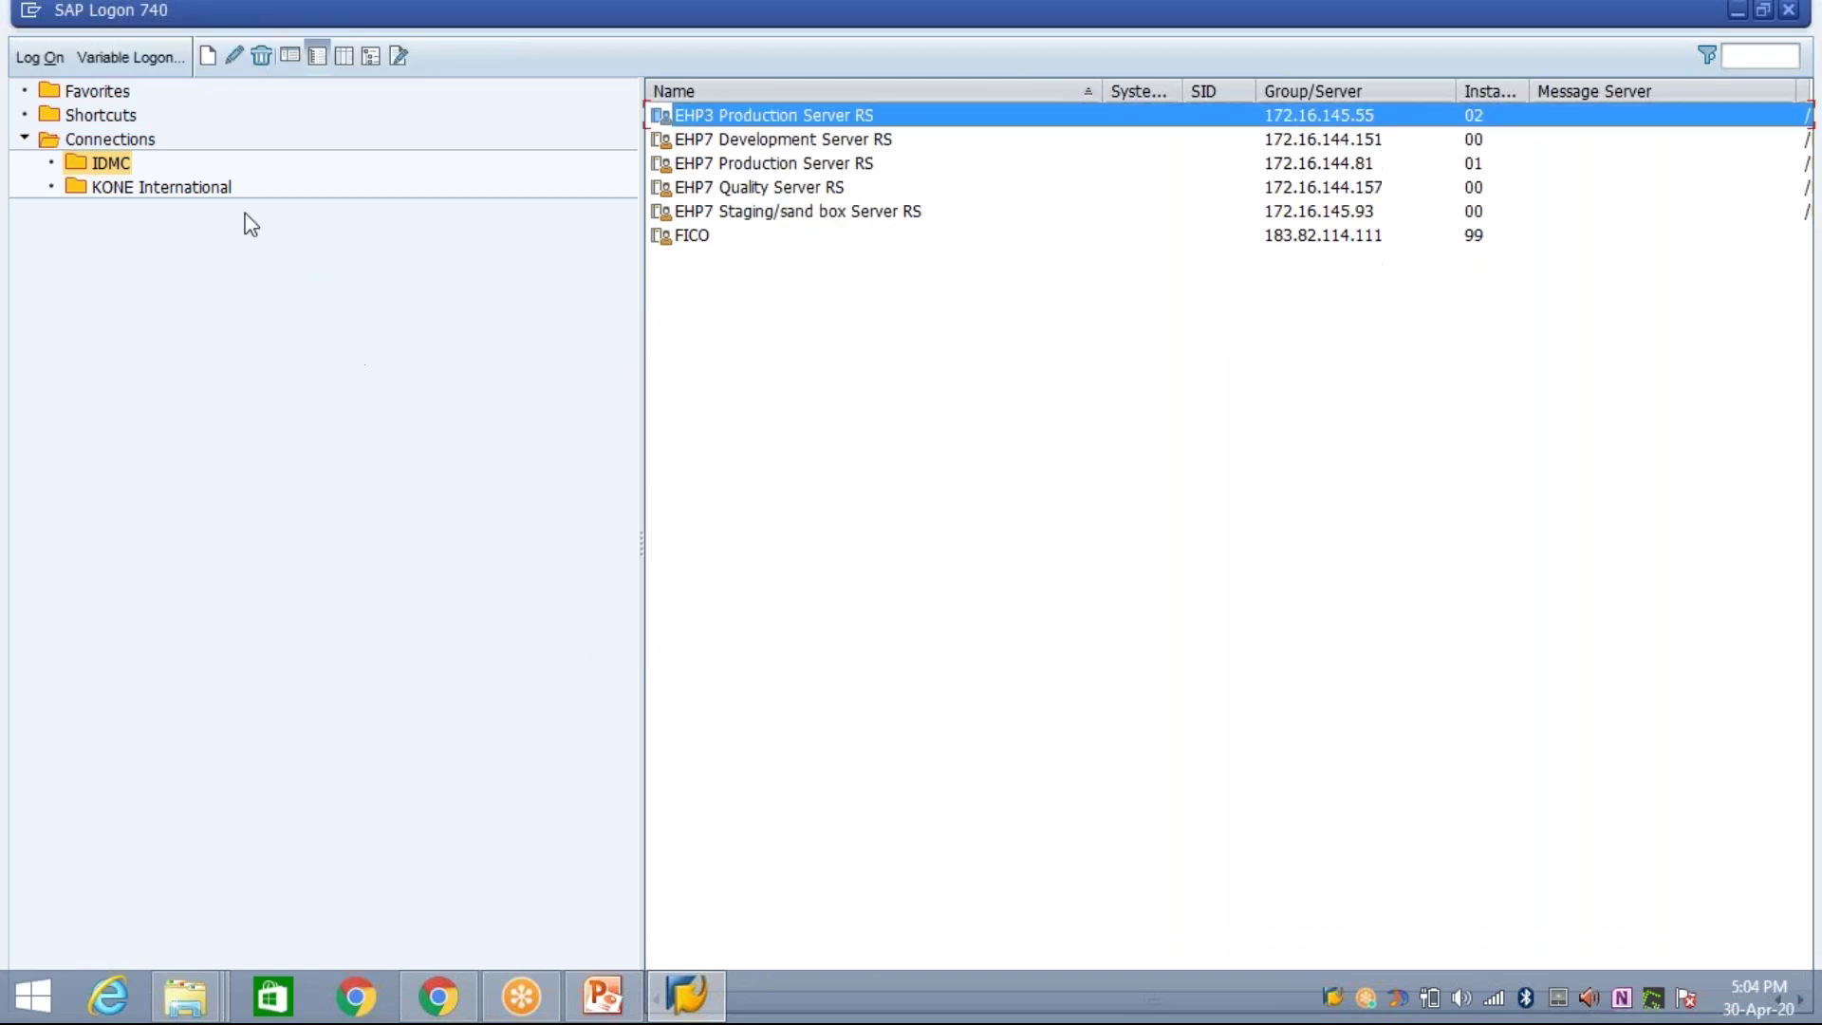
click(171, 190)
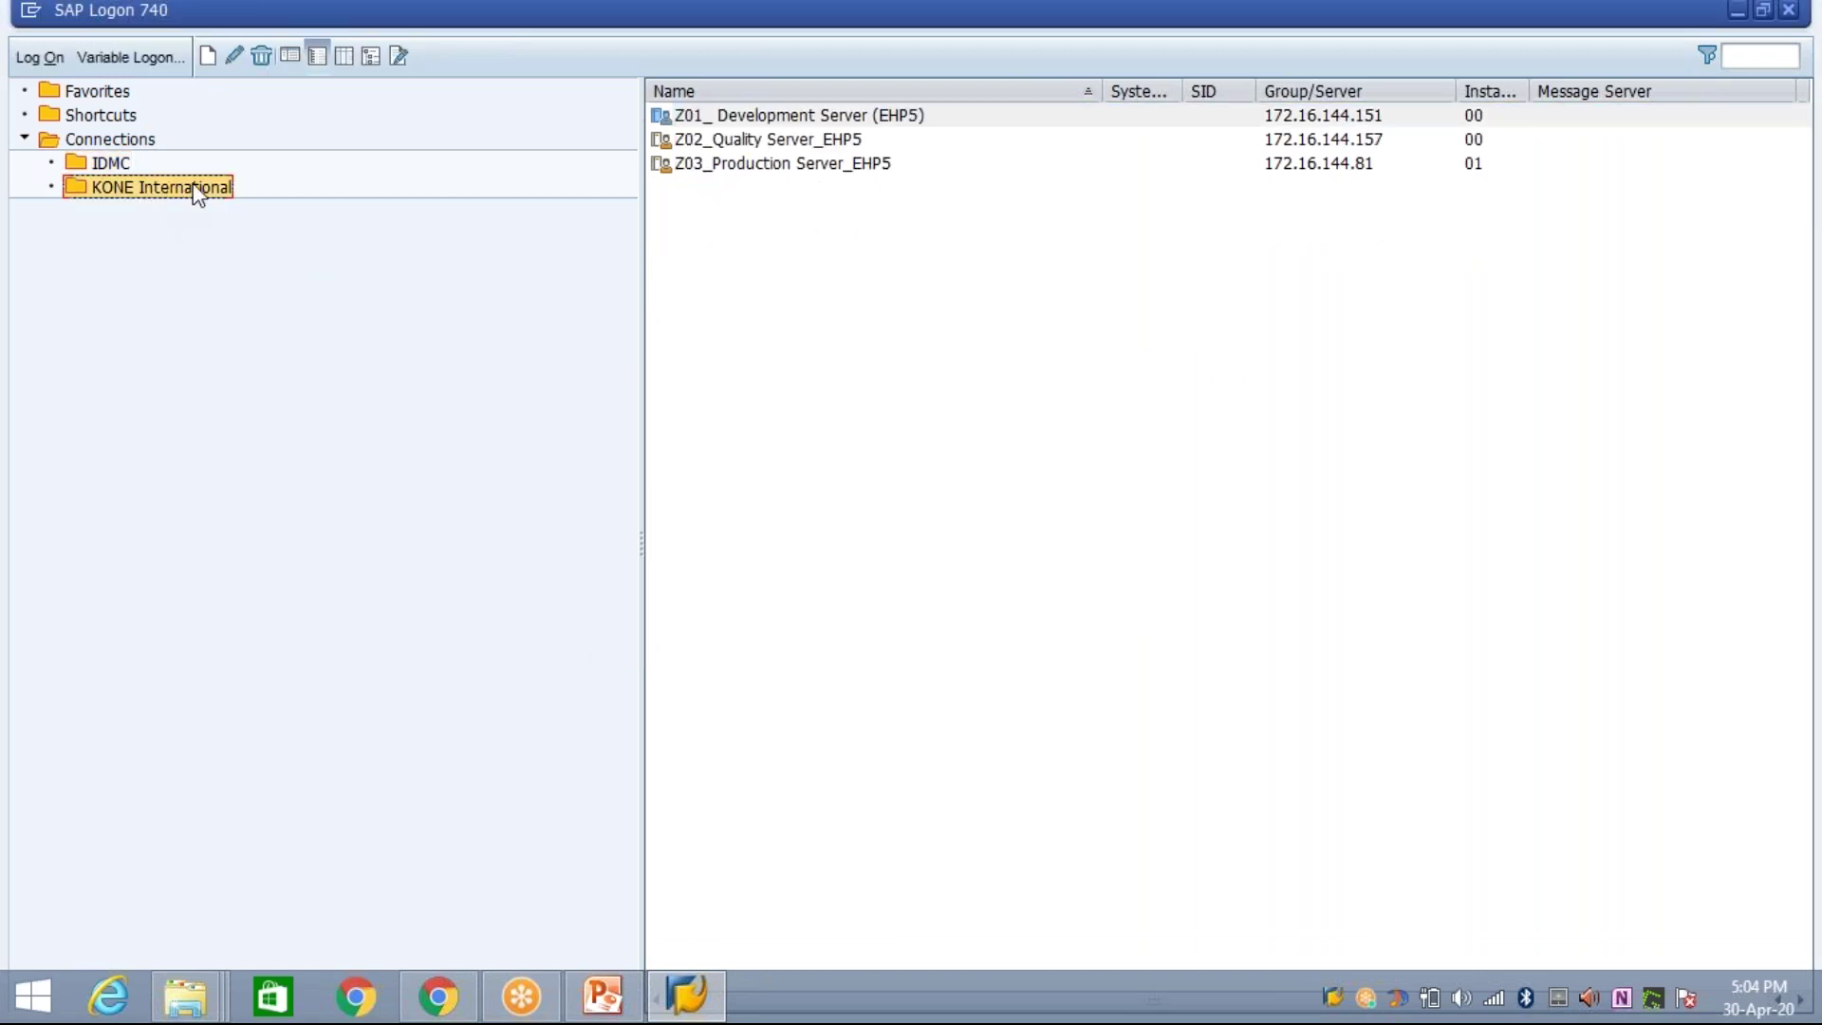
click(260, 56)
click(992, 581)
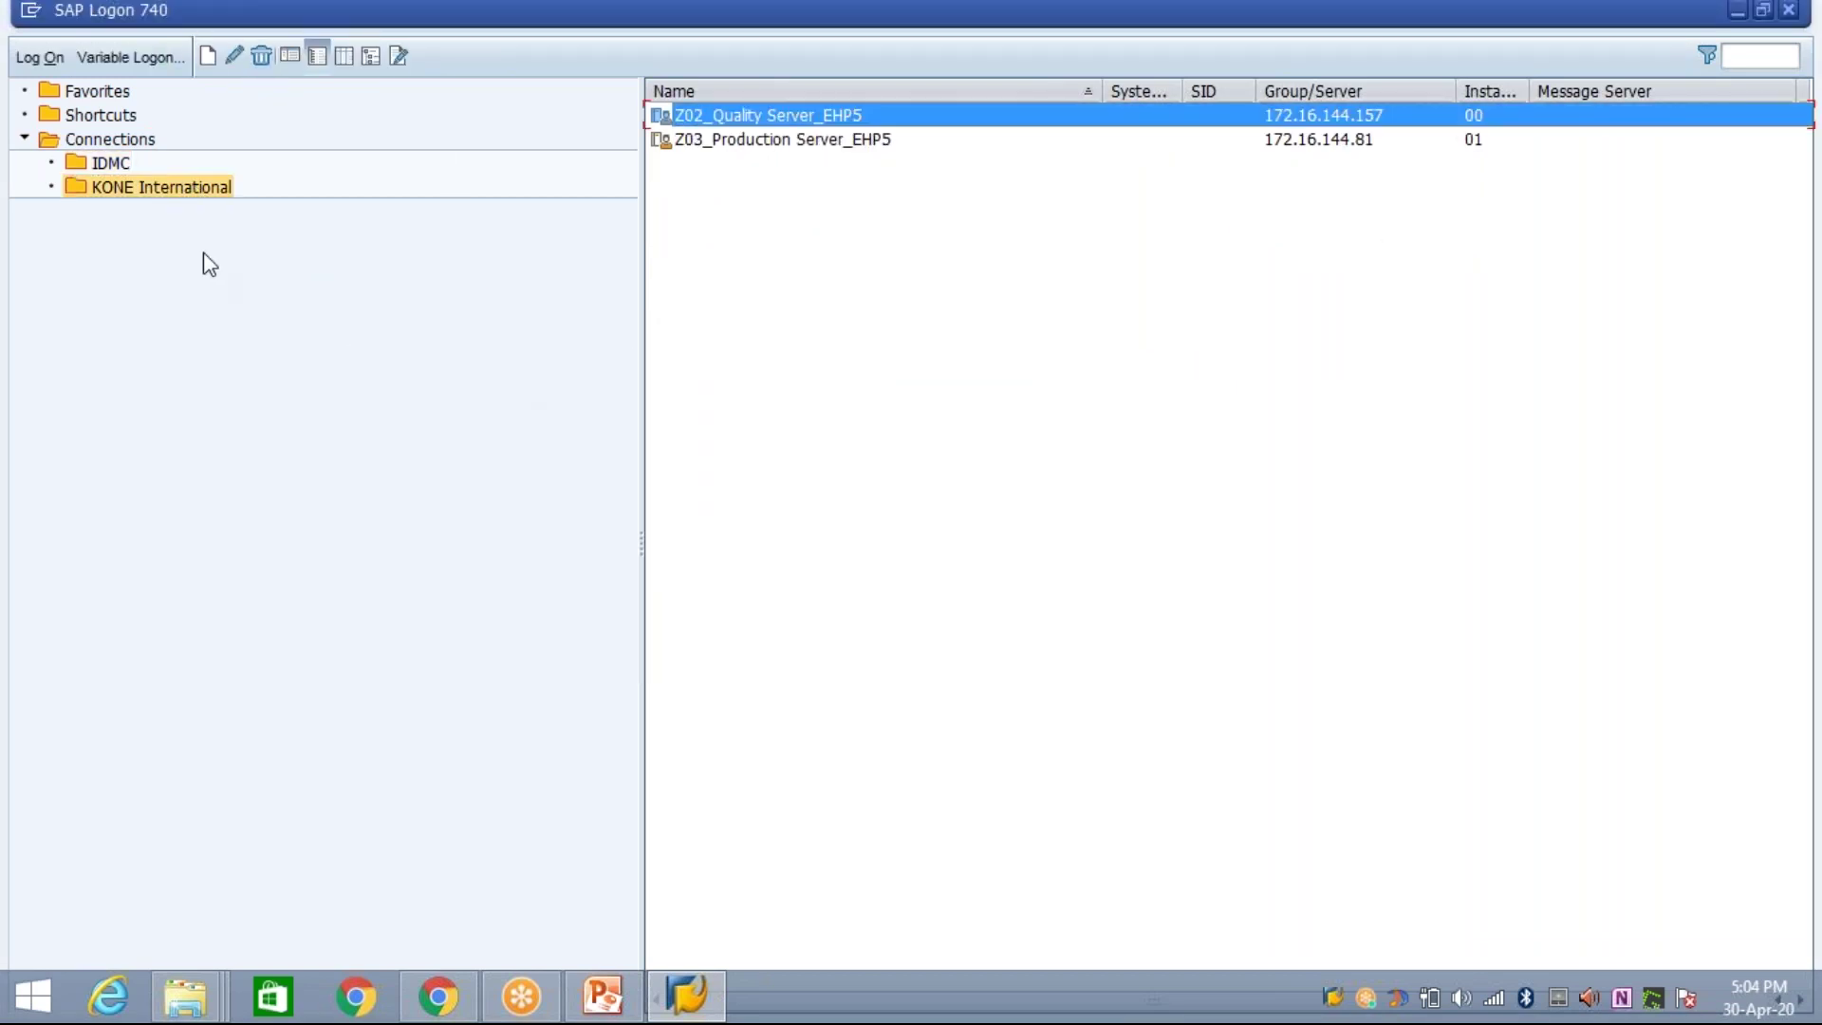
click(105, 140)
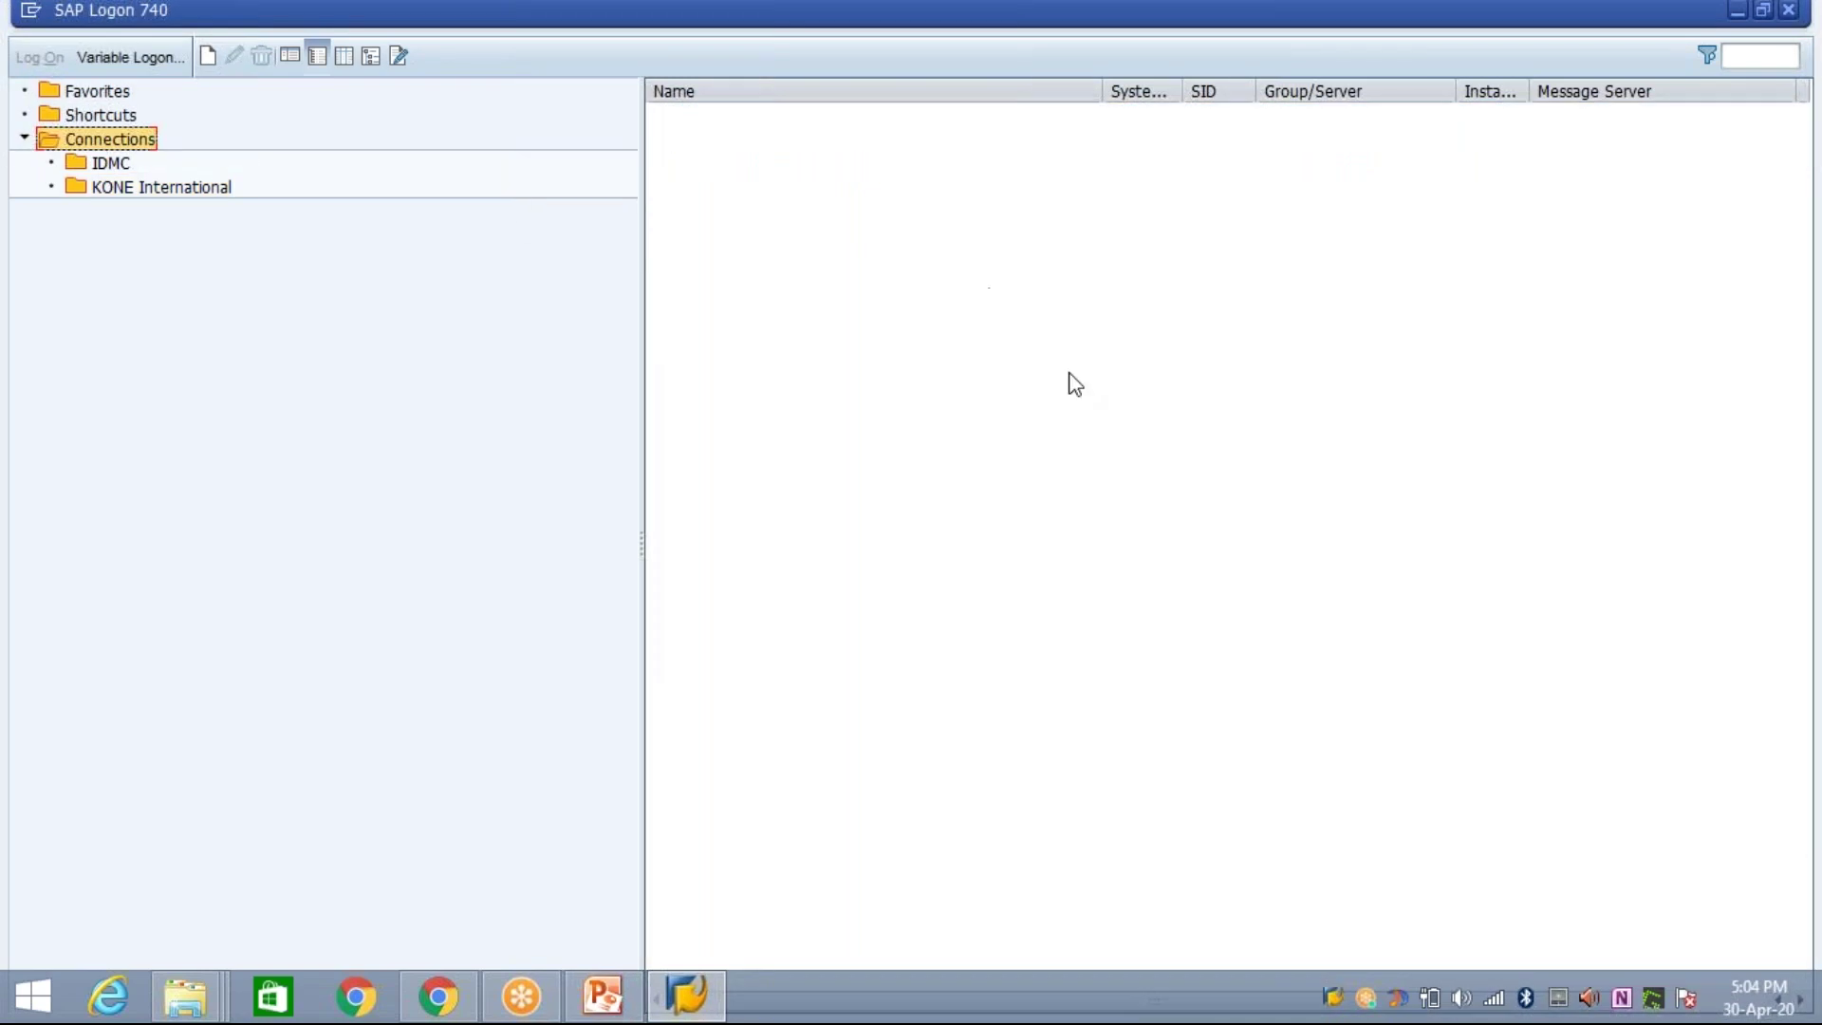
click(26, 138)
click(863, 209)
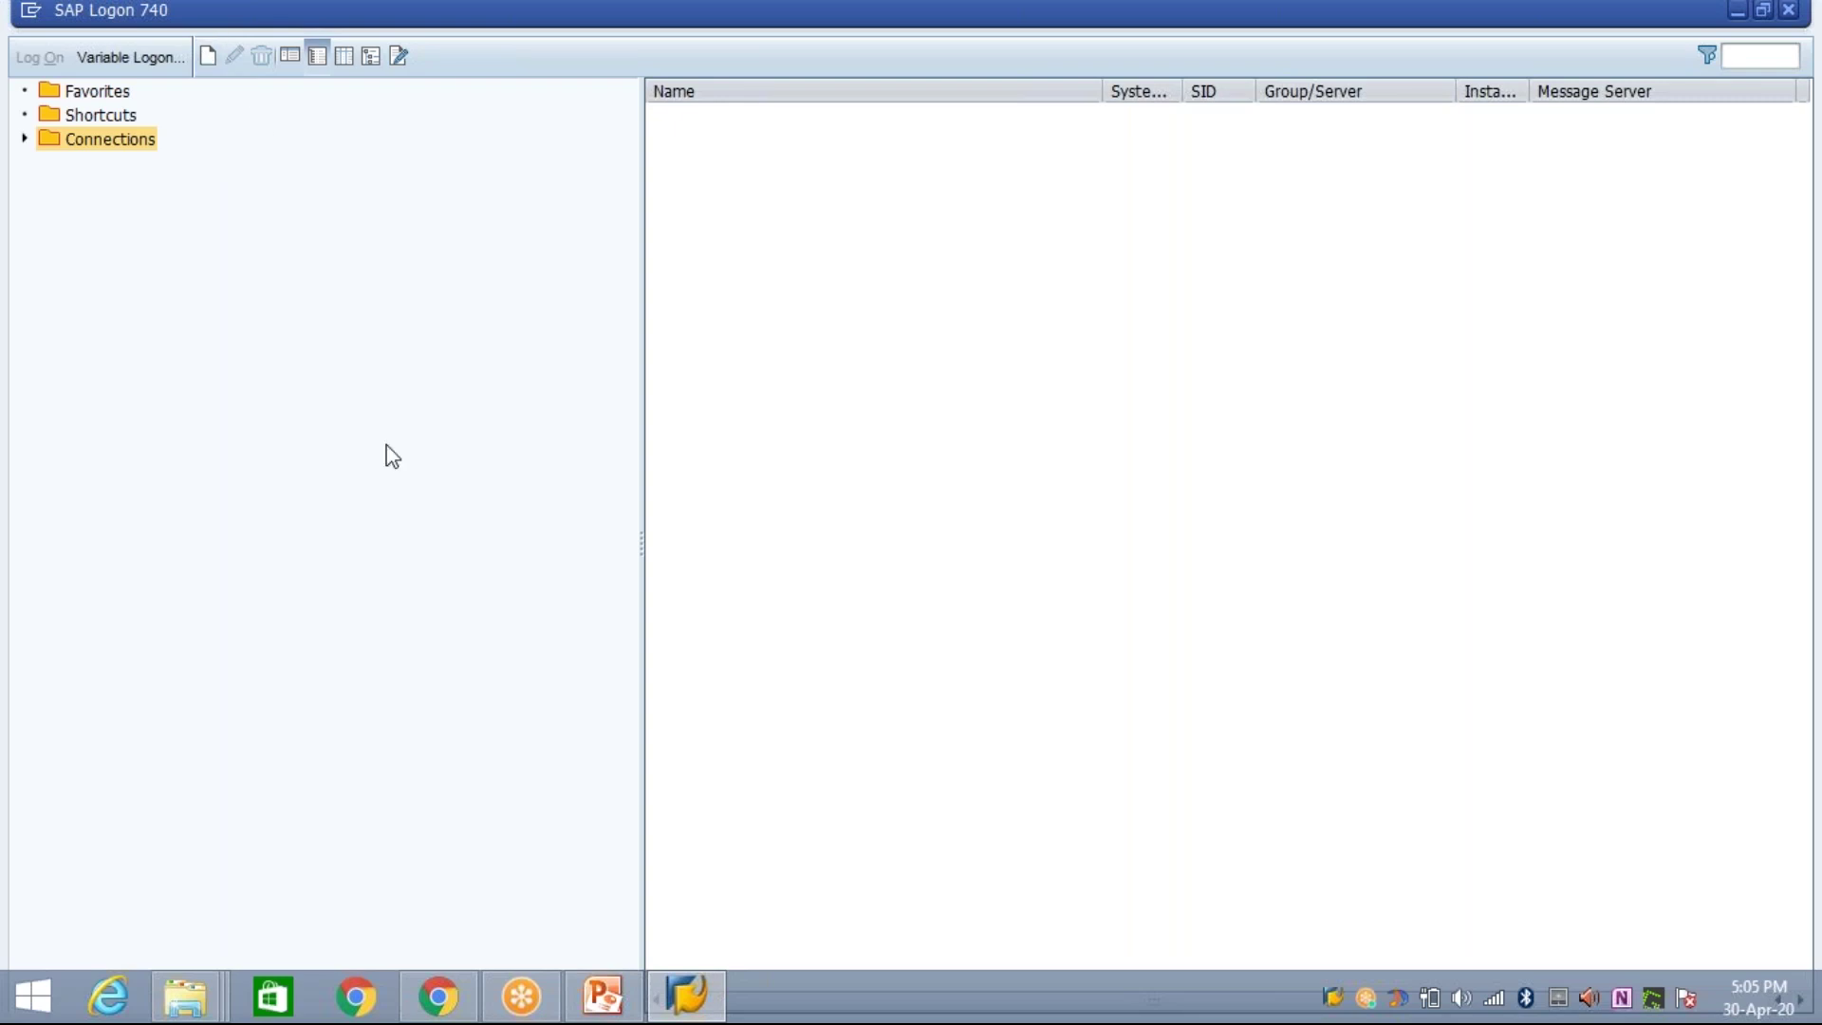
mouse_move(432, 991)
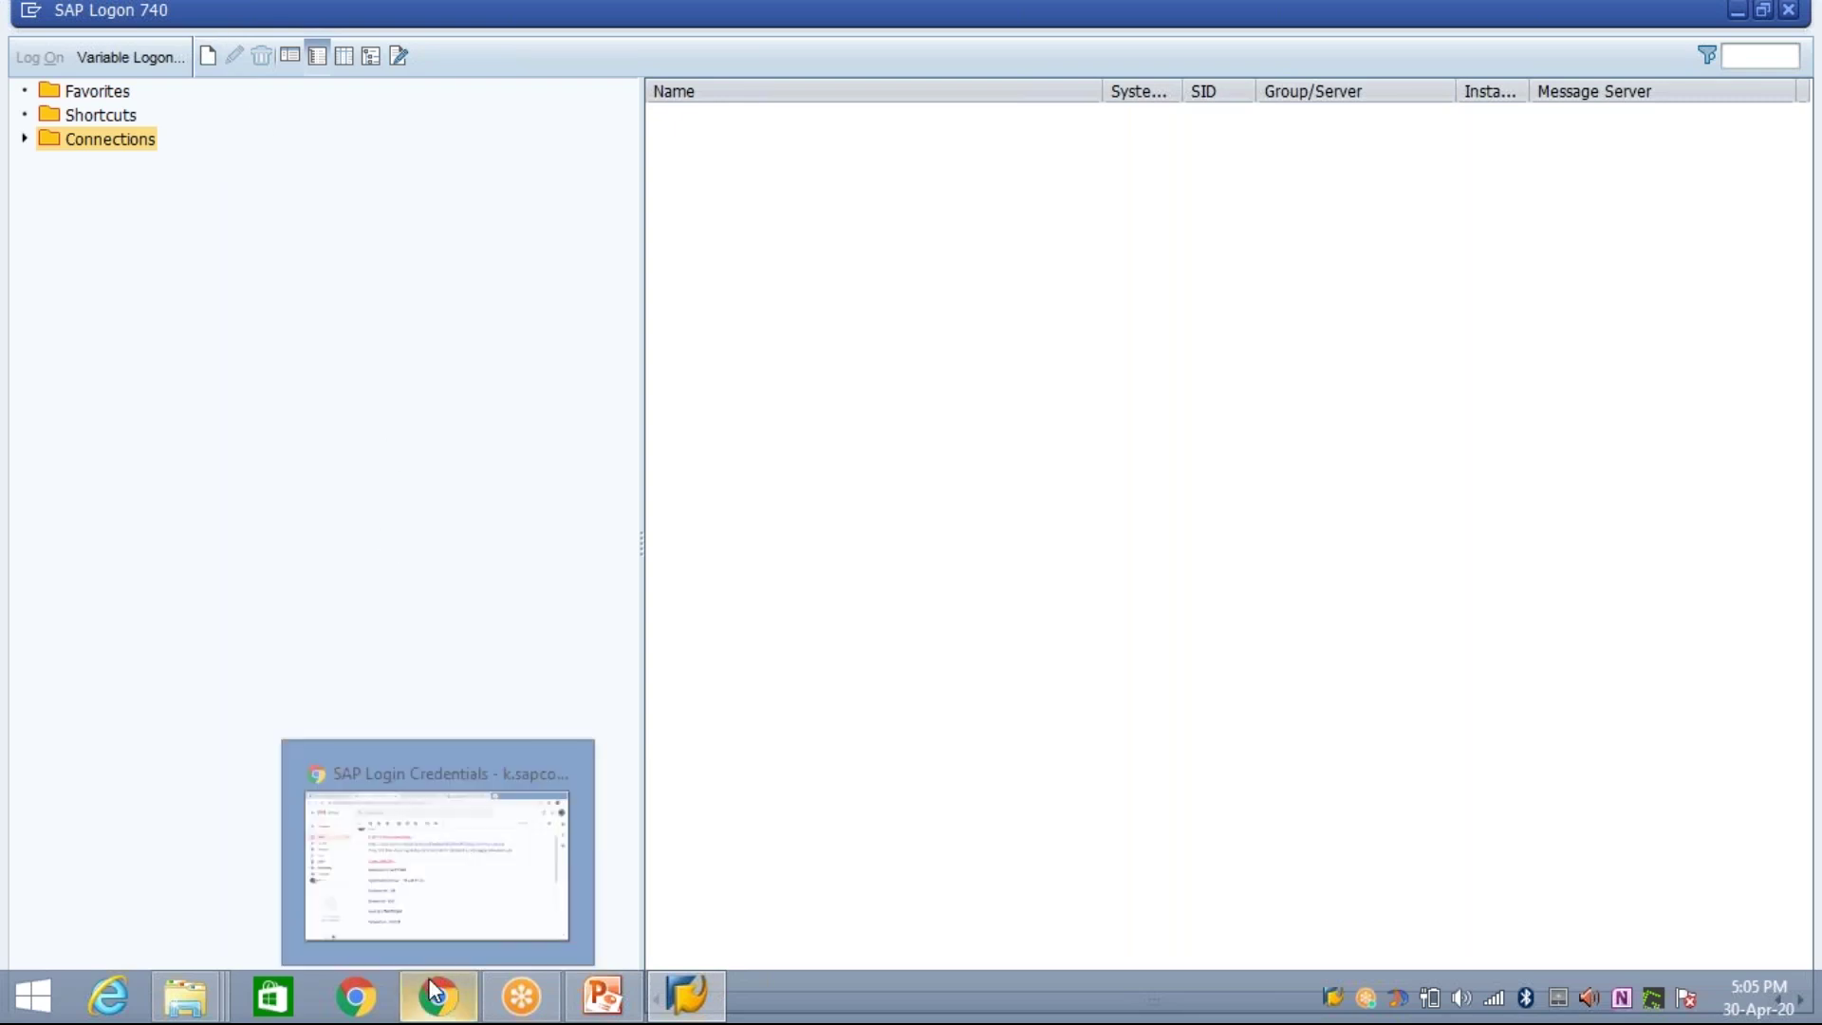
click(432, 863)
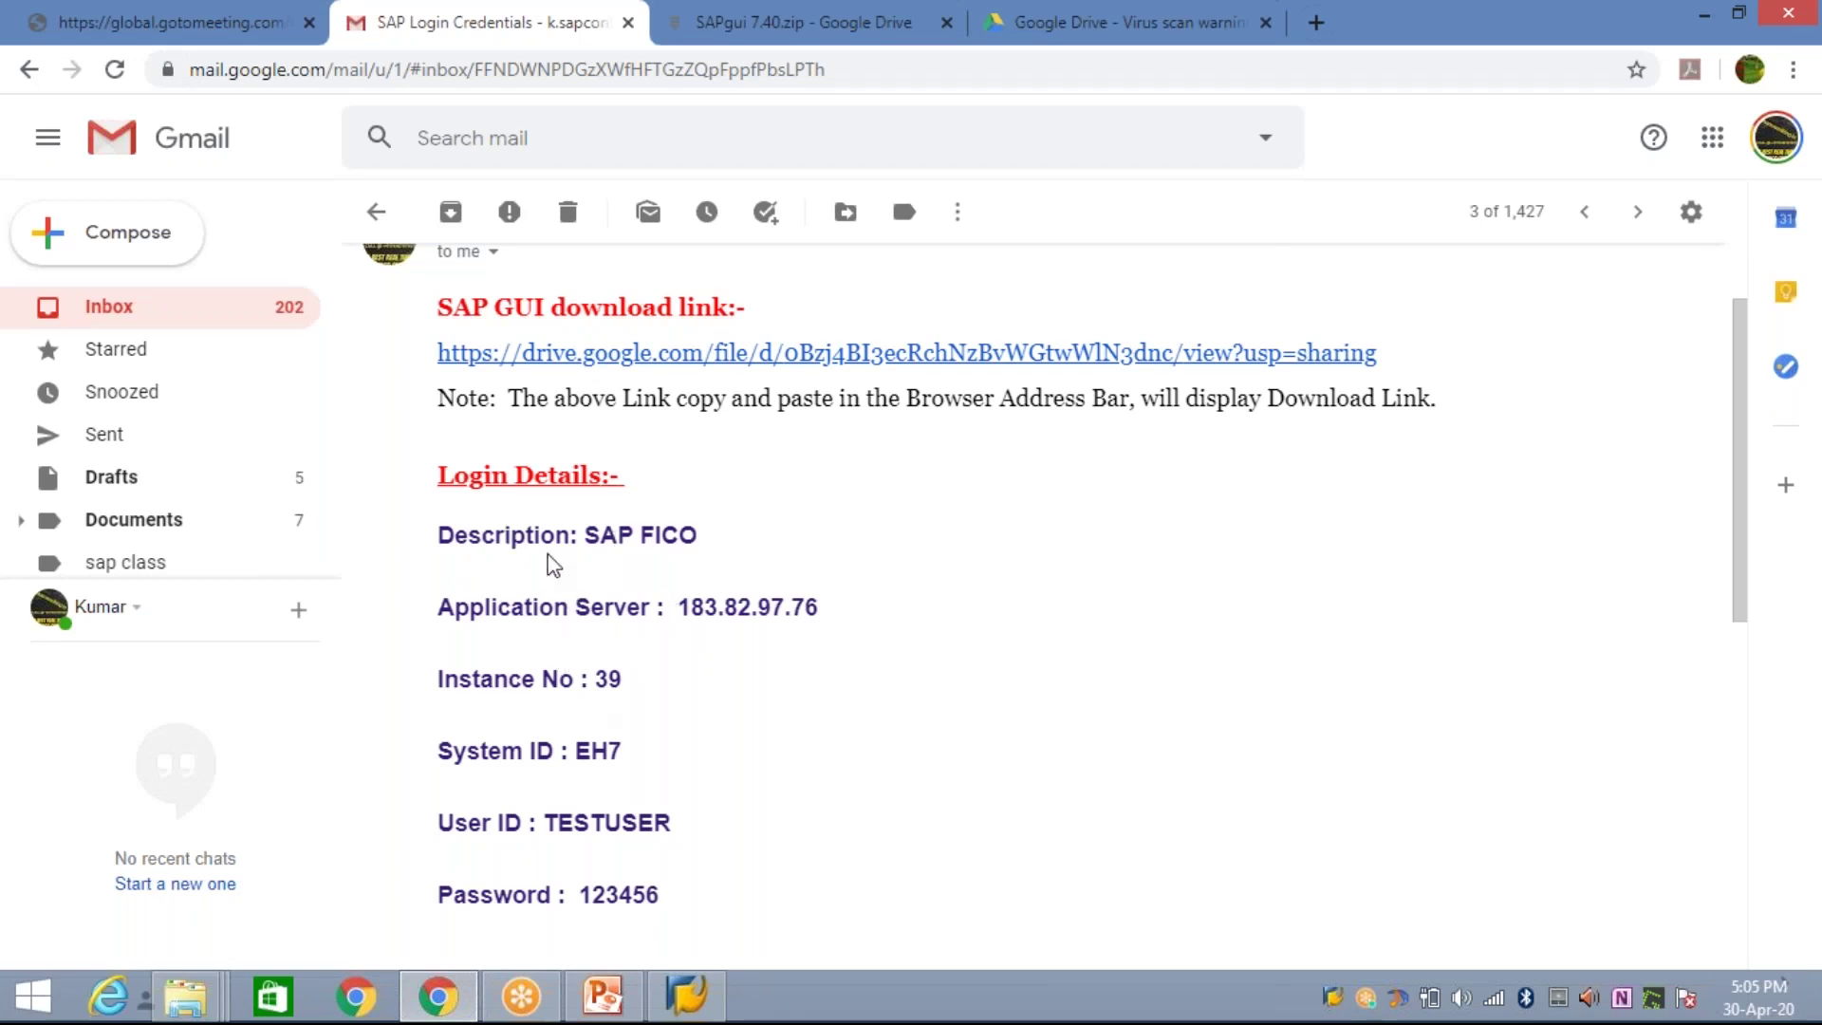
click(685, 995)
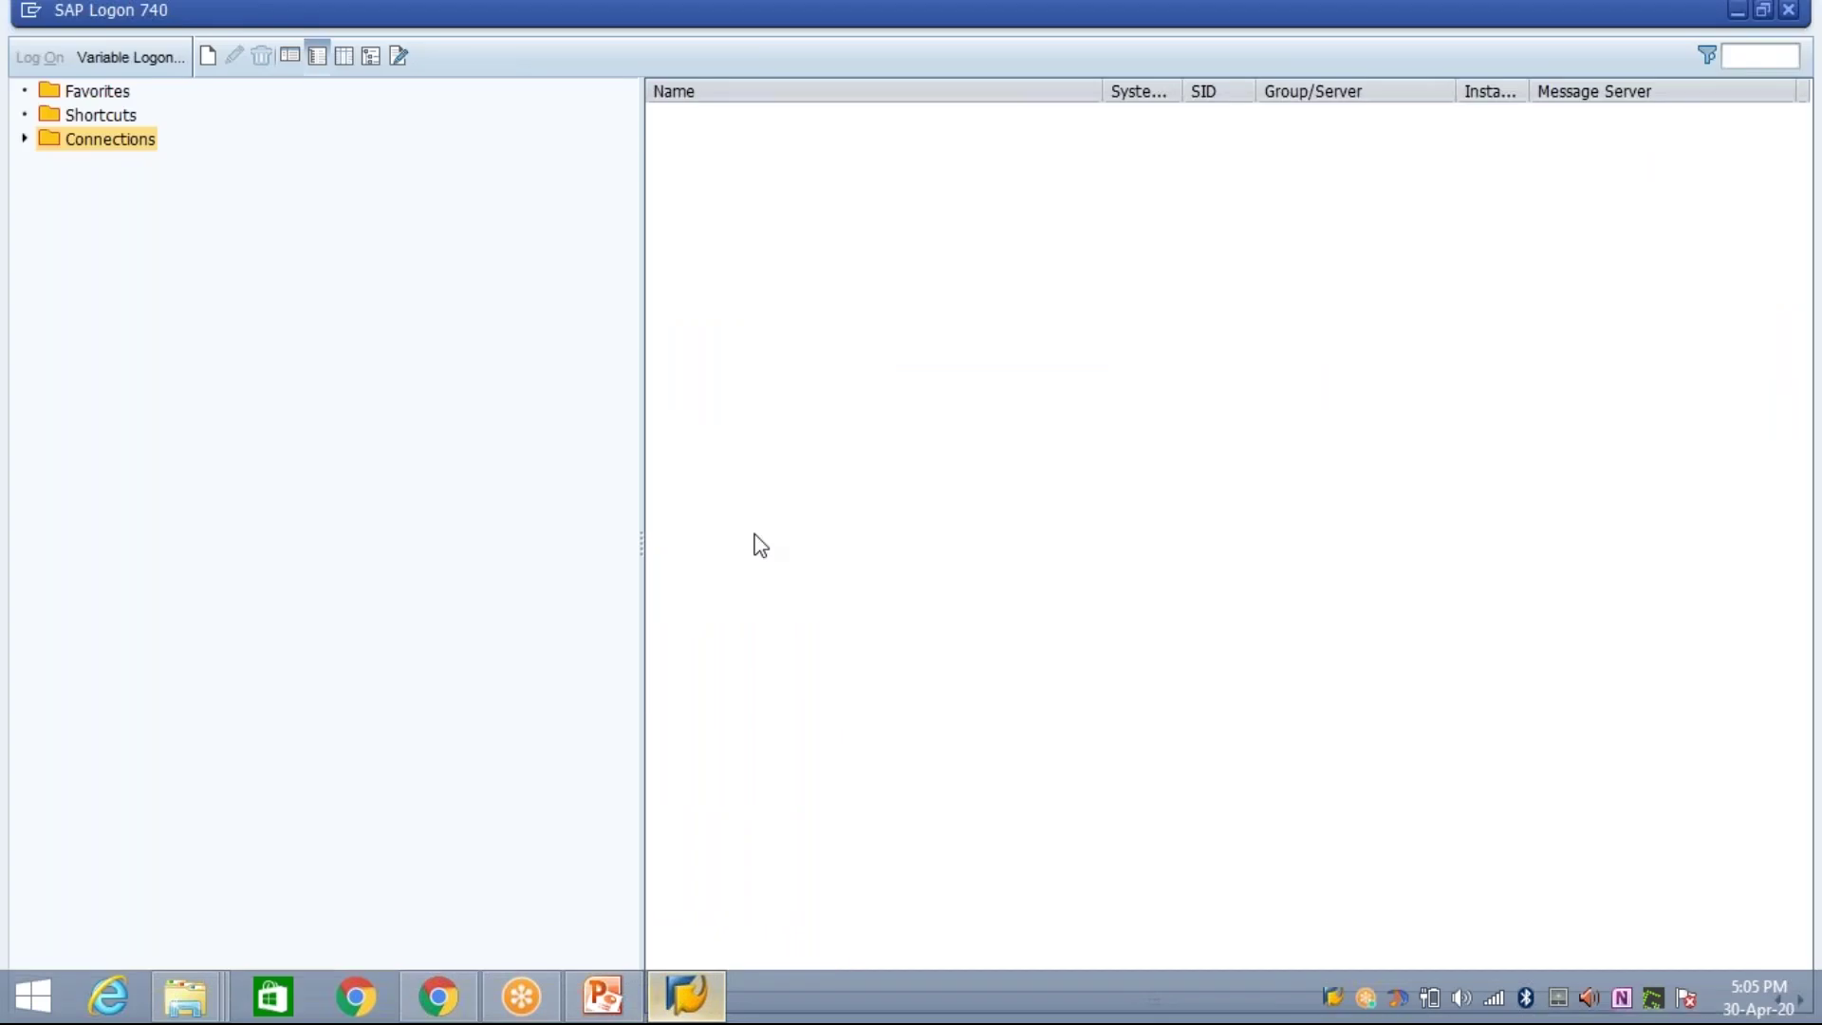
- Start a new user-specified system entry with the description SAP
click(208, 59)
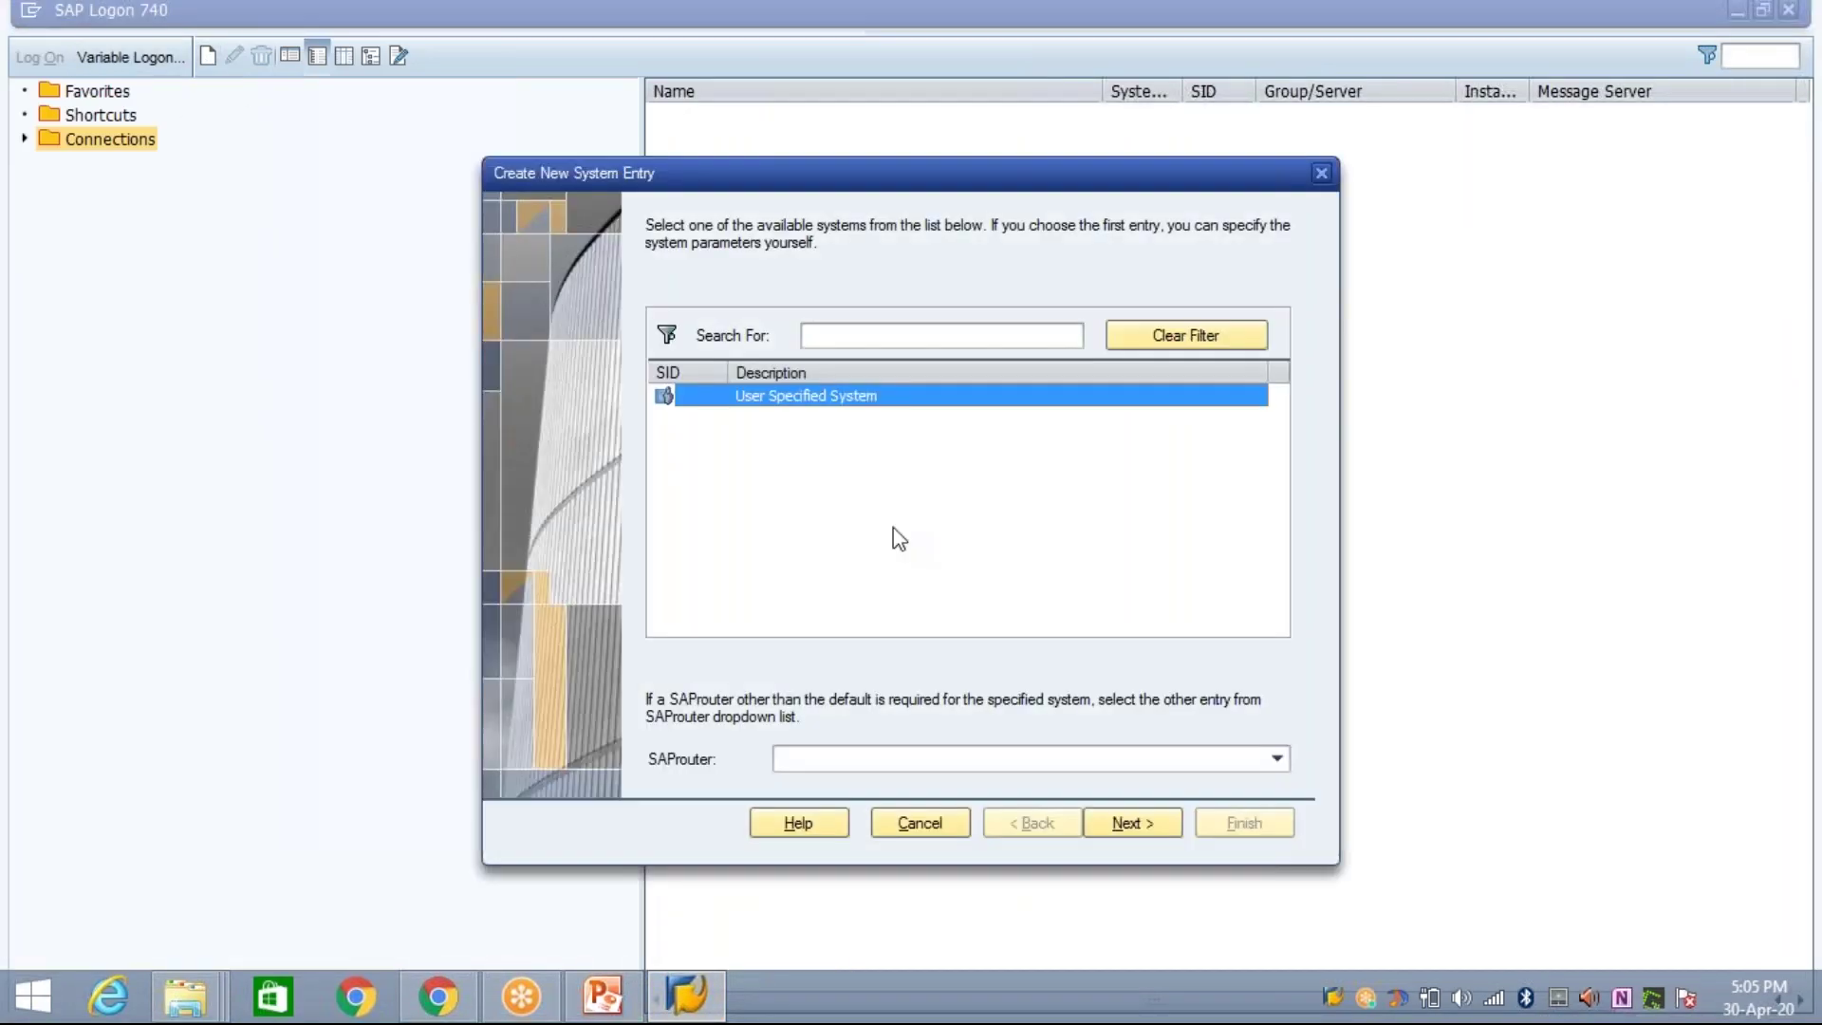
click(1113, 828)
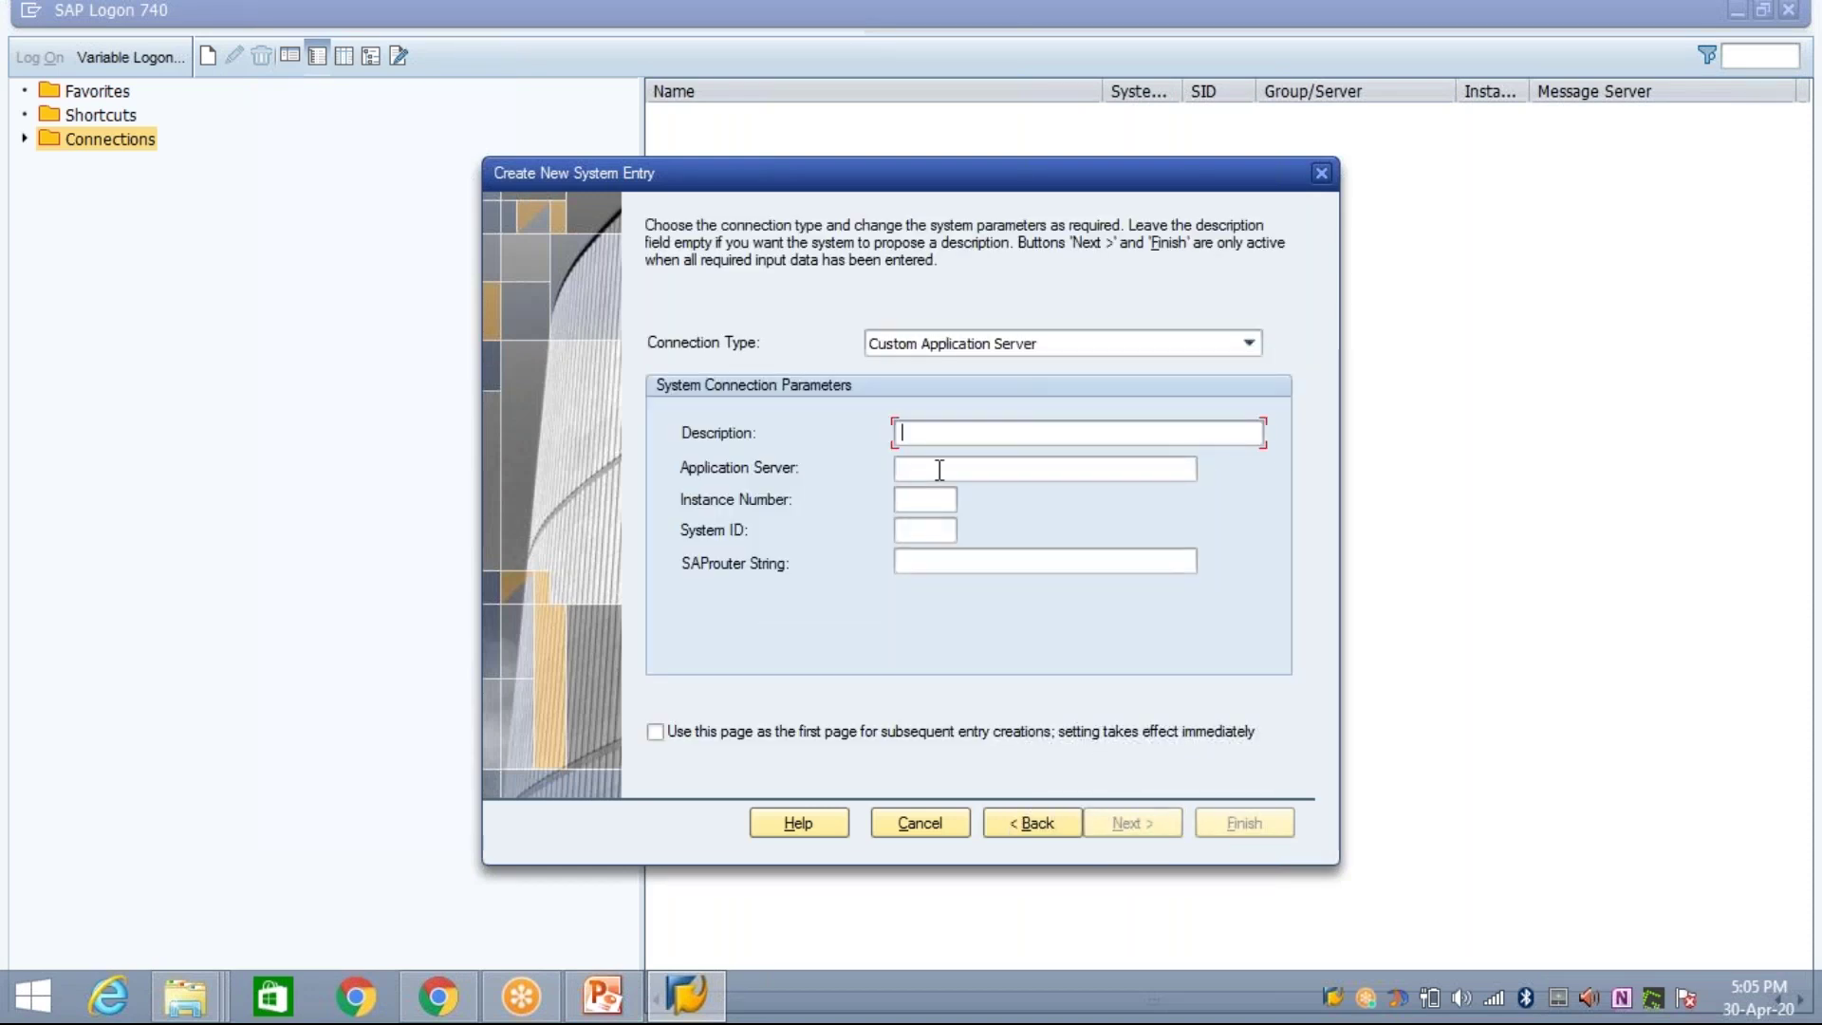
text(SAP)
- Copy the server address 183.82.97.76 from the email into Application Server
click(988, 469)
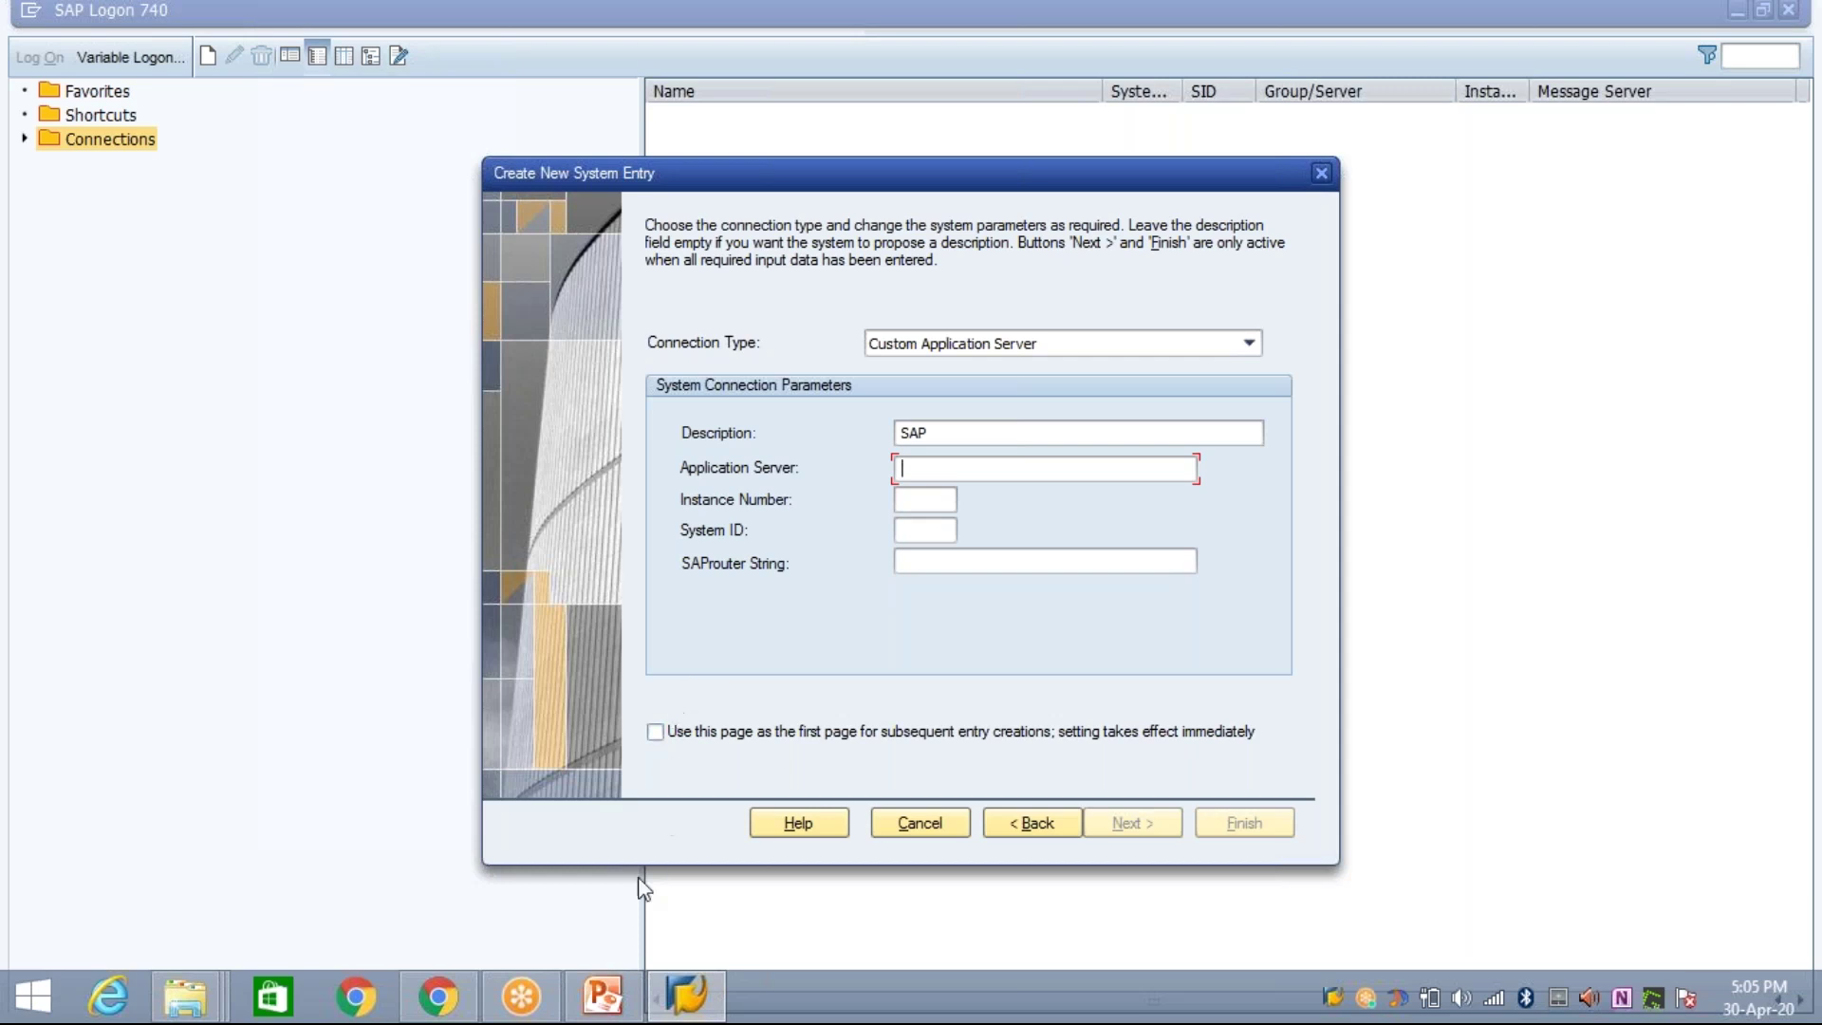
click(438, 996)
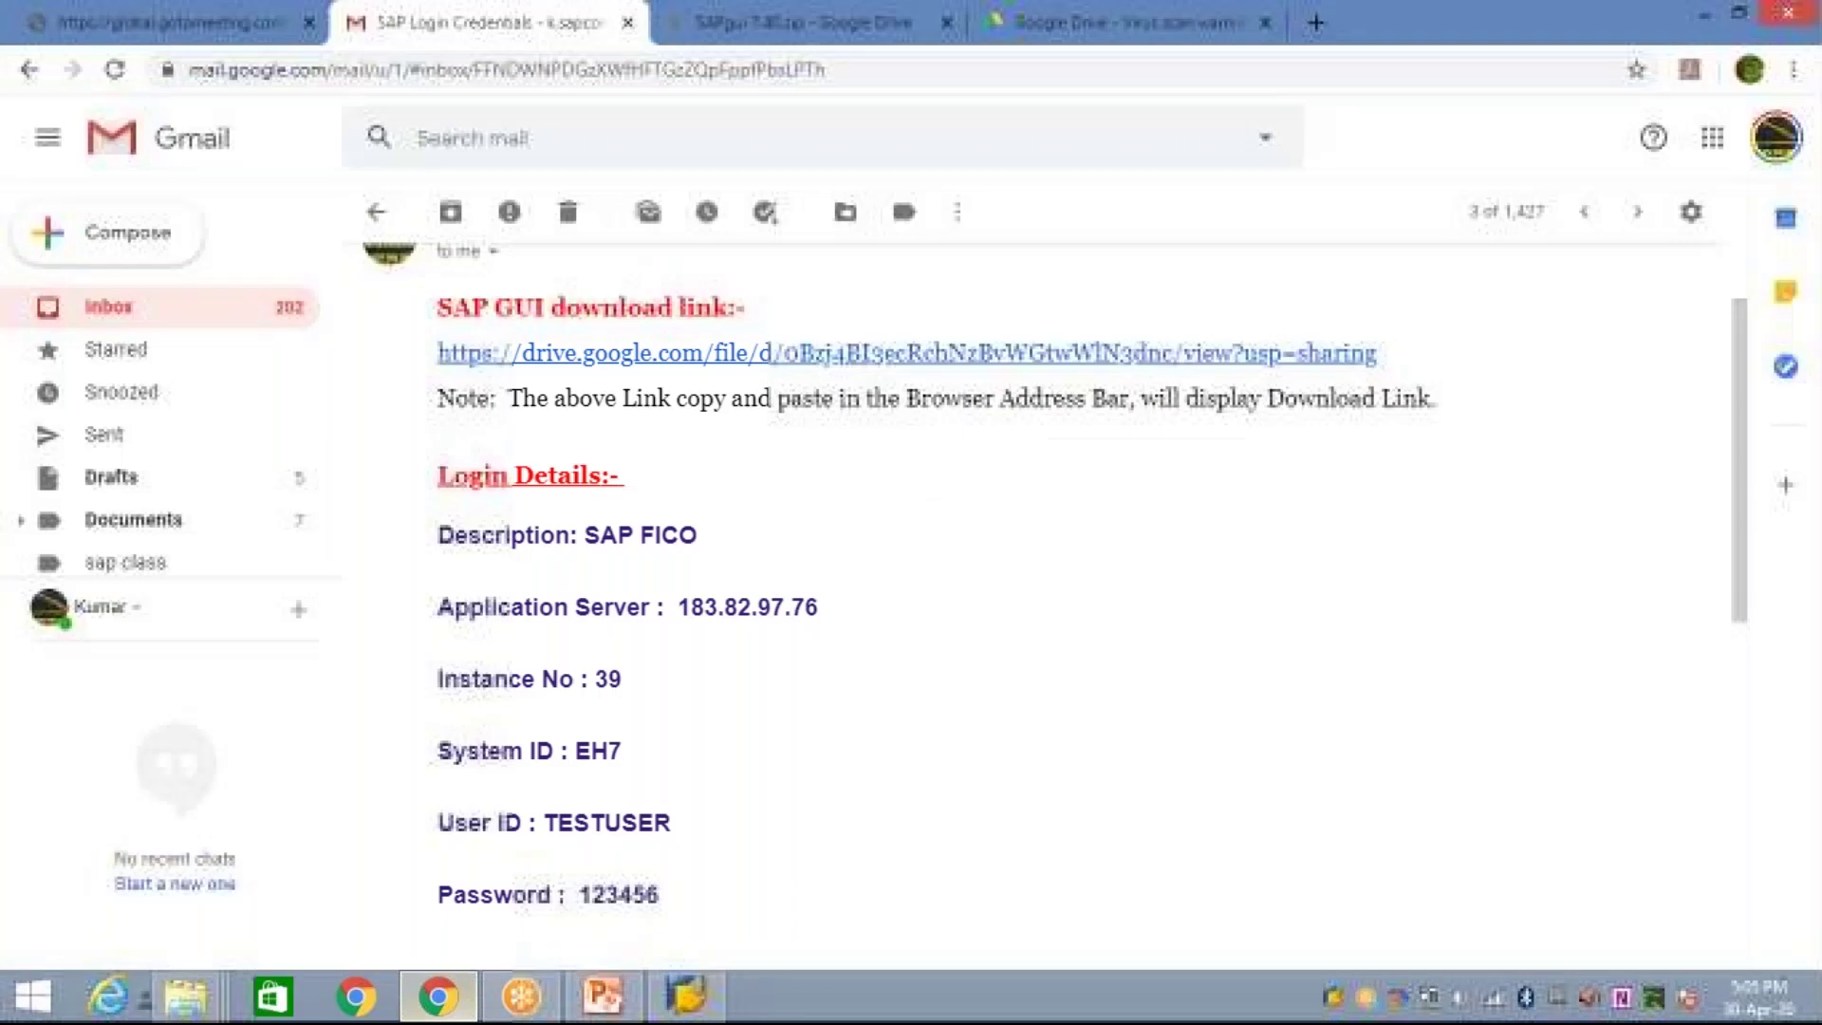
drag(813, 611, 690, 609)
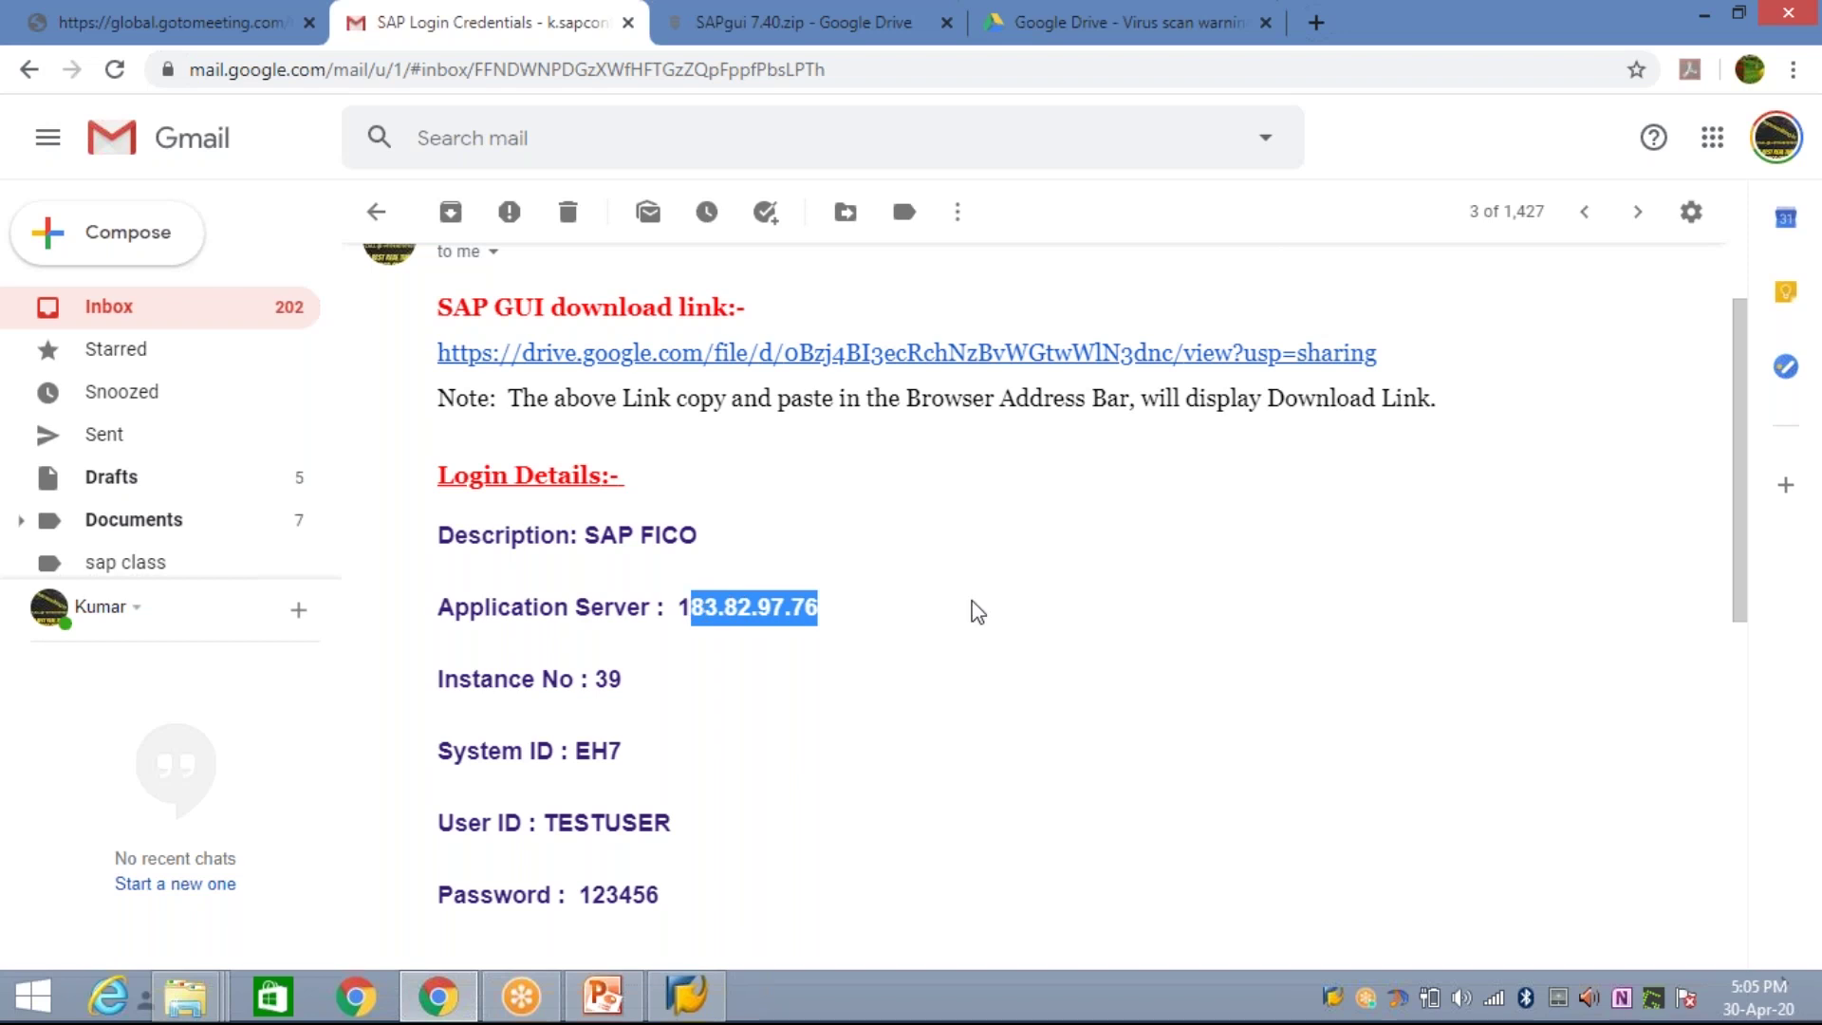
key(shift+Left)
key(ctrl+c)
click(687, 994)
key(ctrl+v)
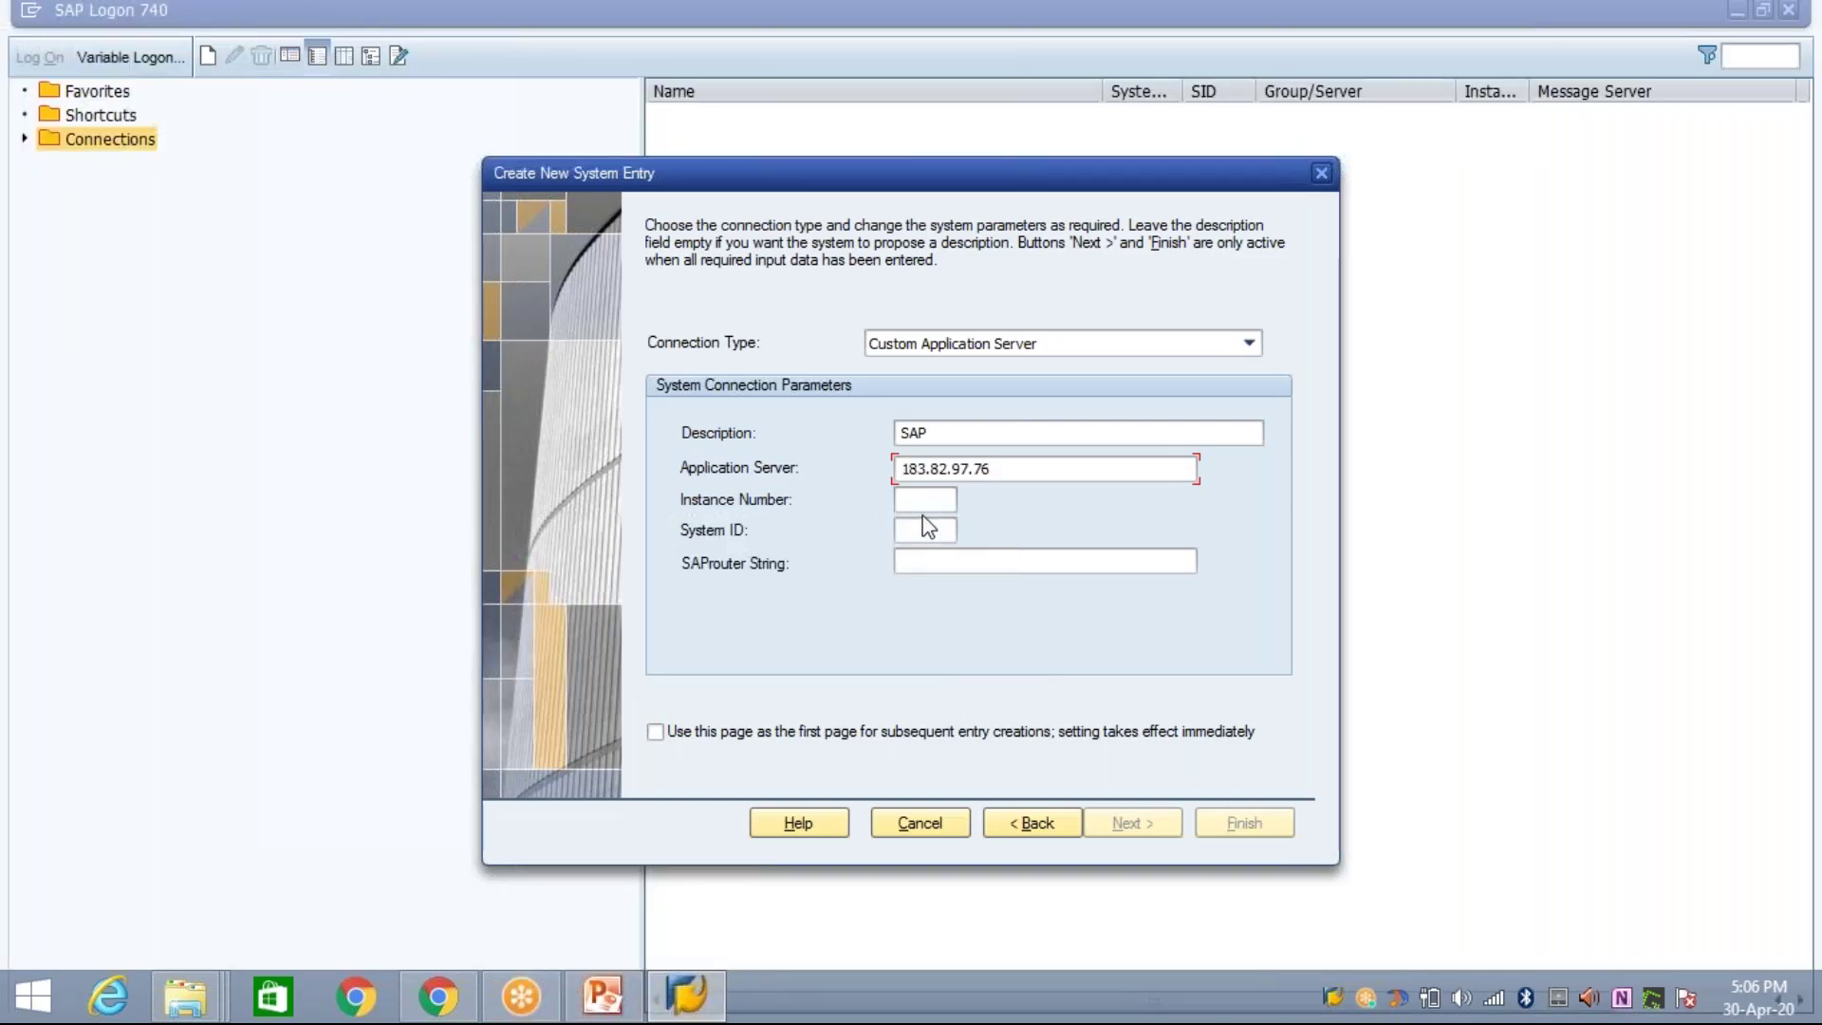
- Enter instance number 39 and system ID EH7, verify the server, and continue
click(925, 500)
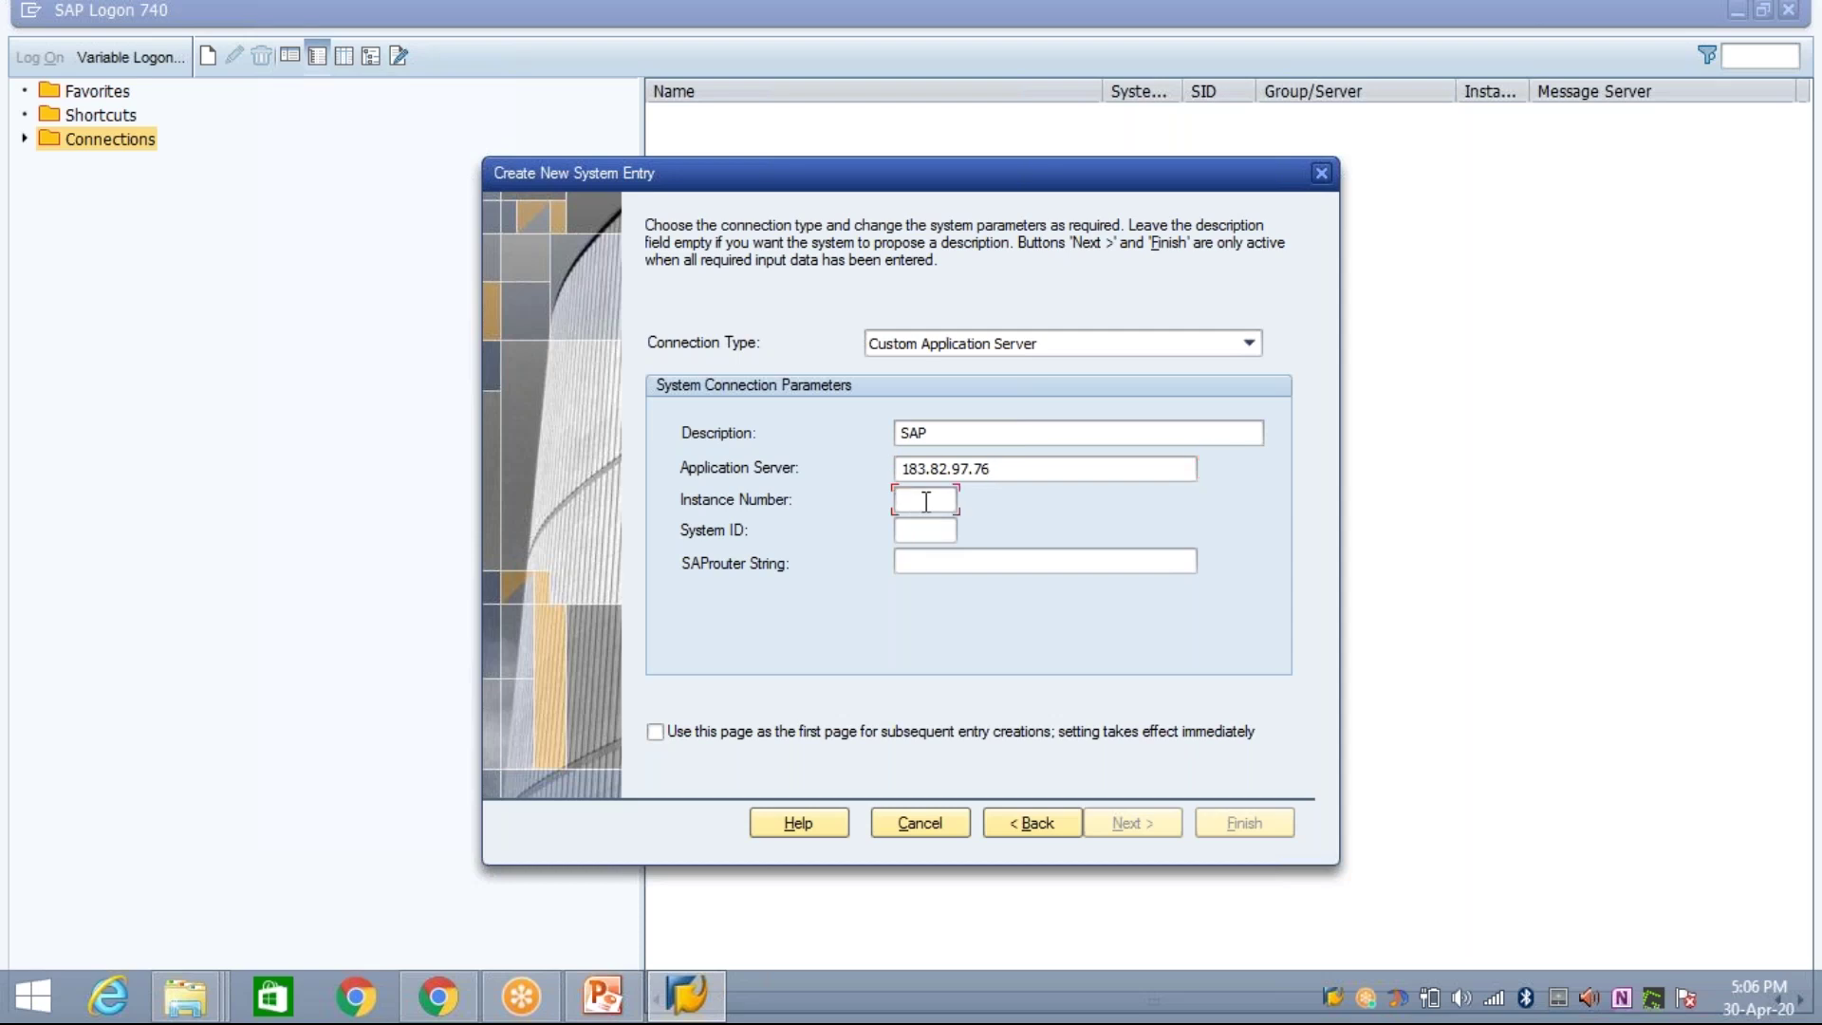
key(alt+Tab)
text(9)
key(Tab)
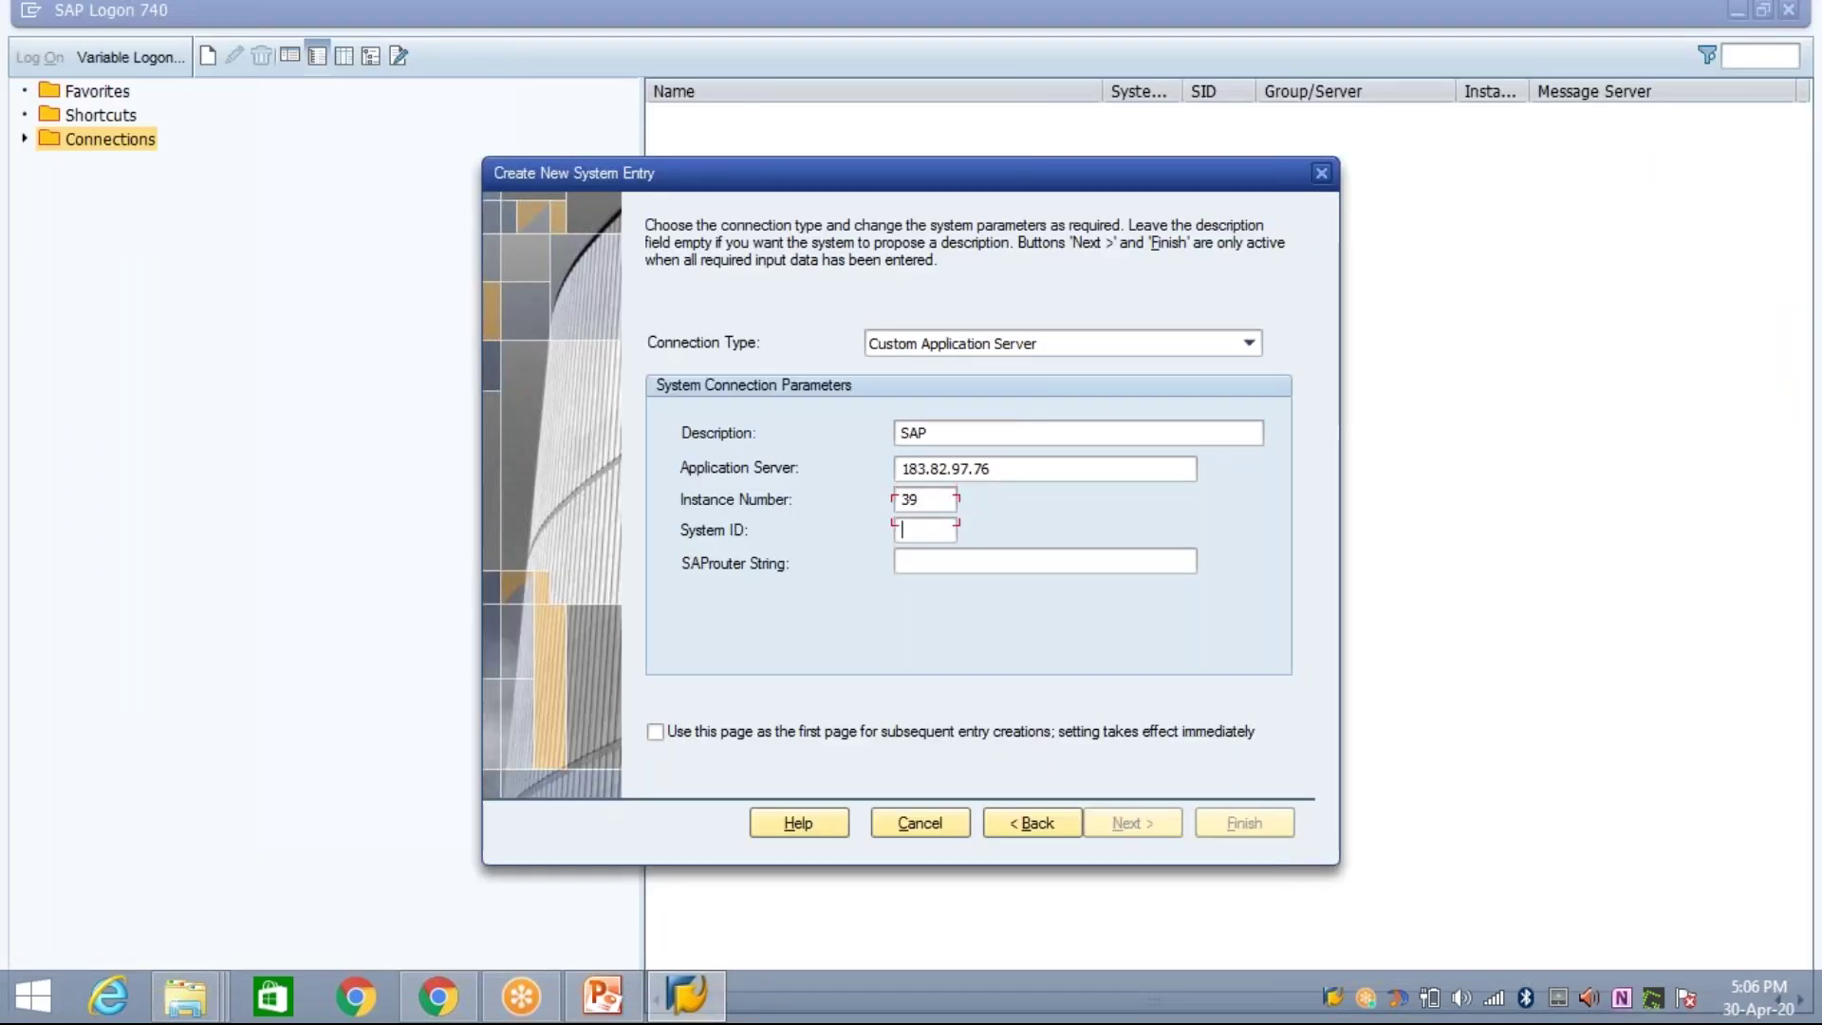
text(EH7)
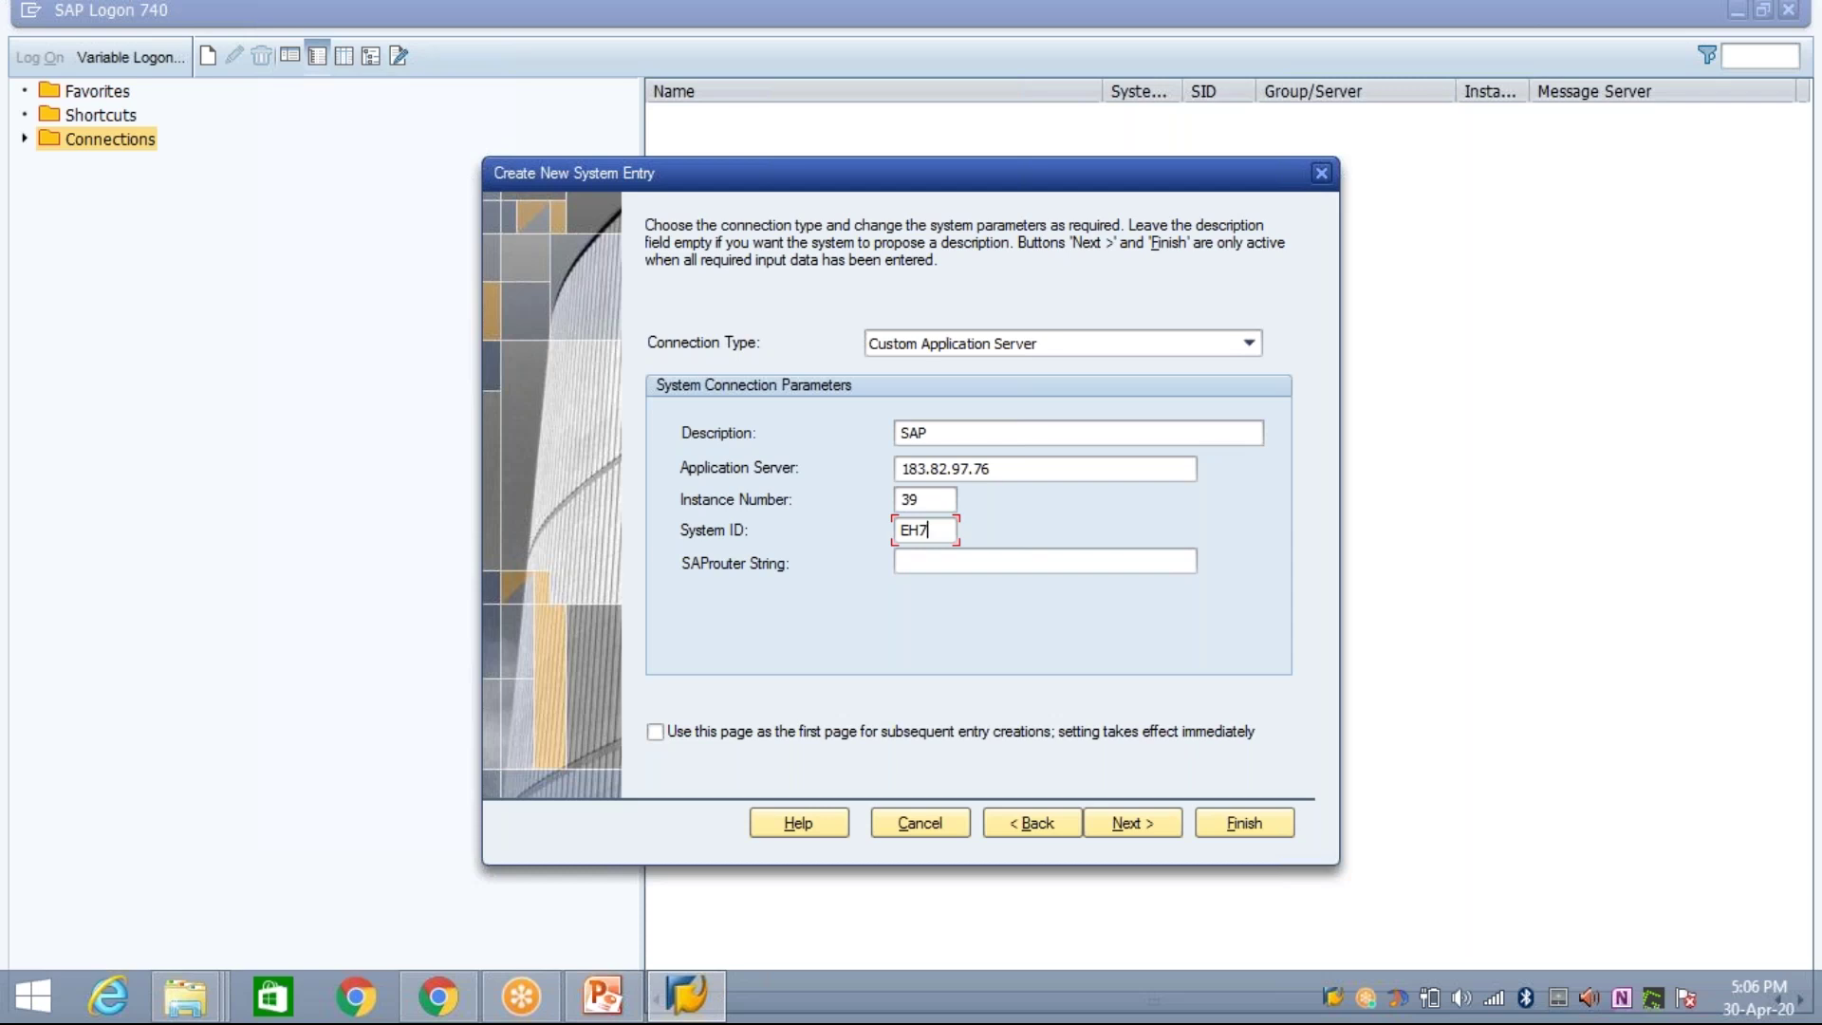
double_click(1032, 472)
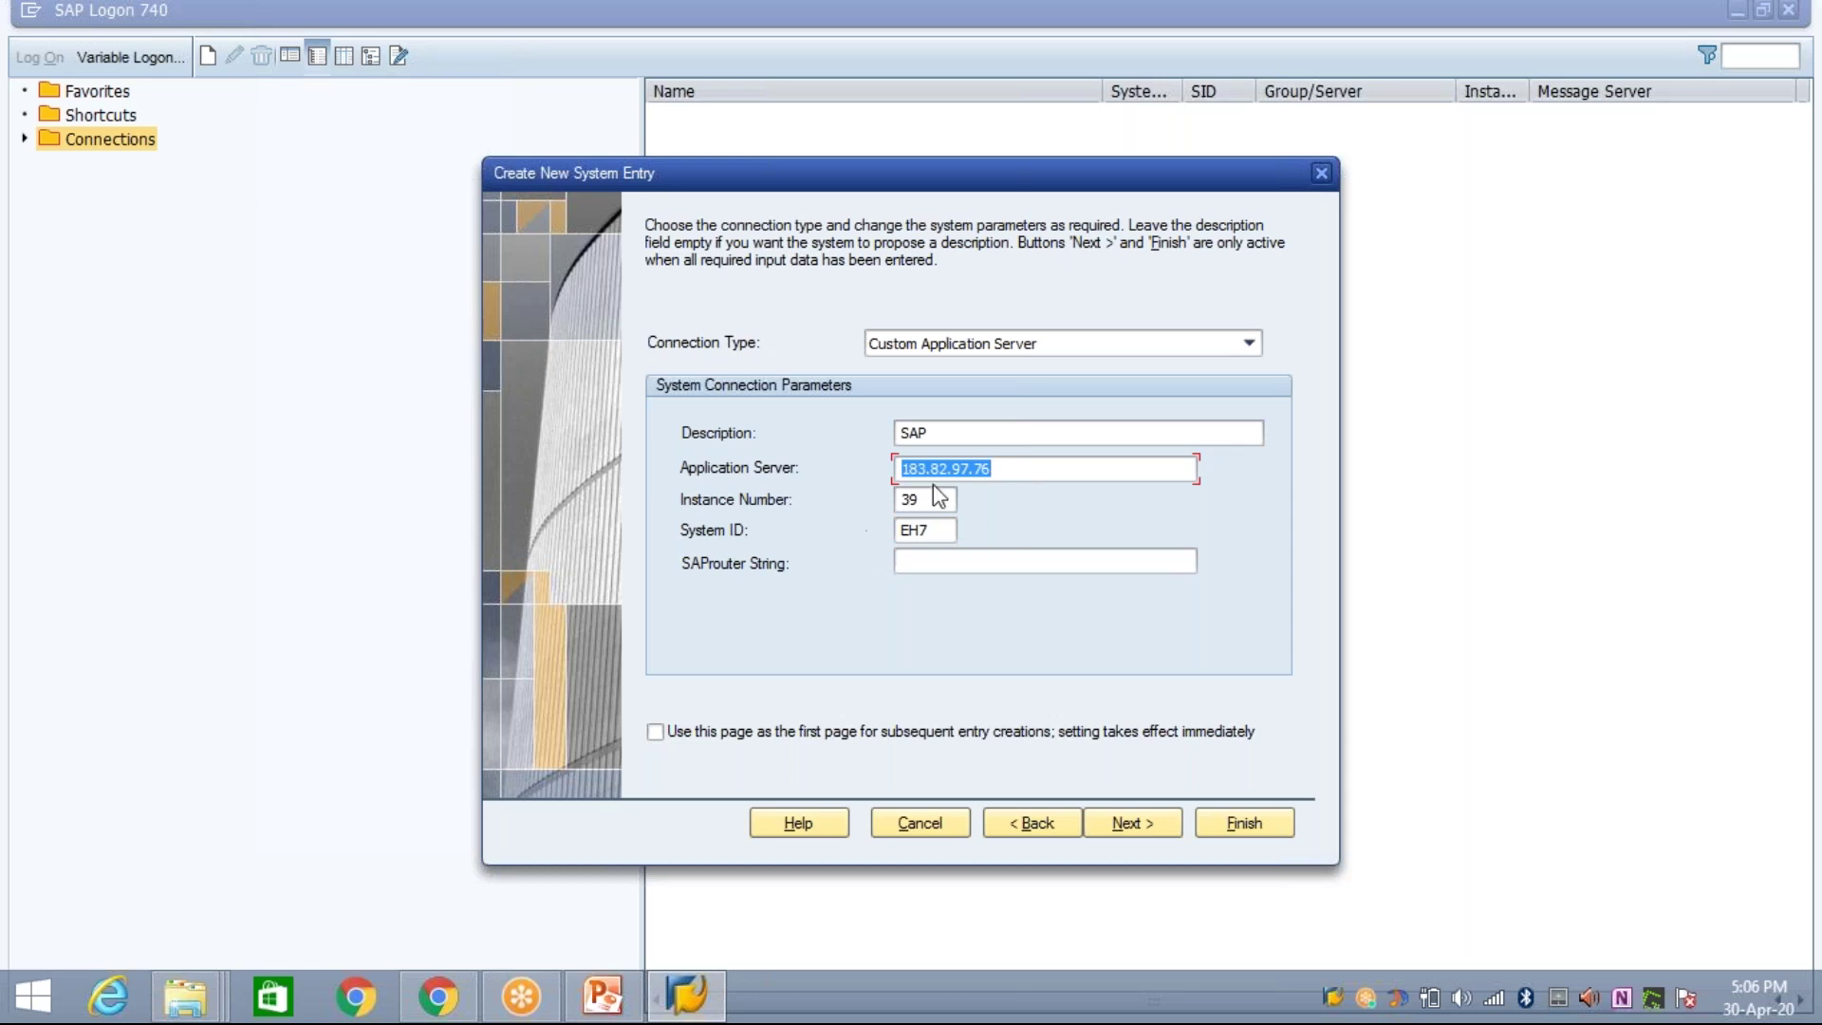
key(shift+Tab)
double_click(999, 462)
click(1126, 825)
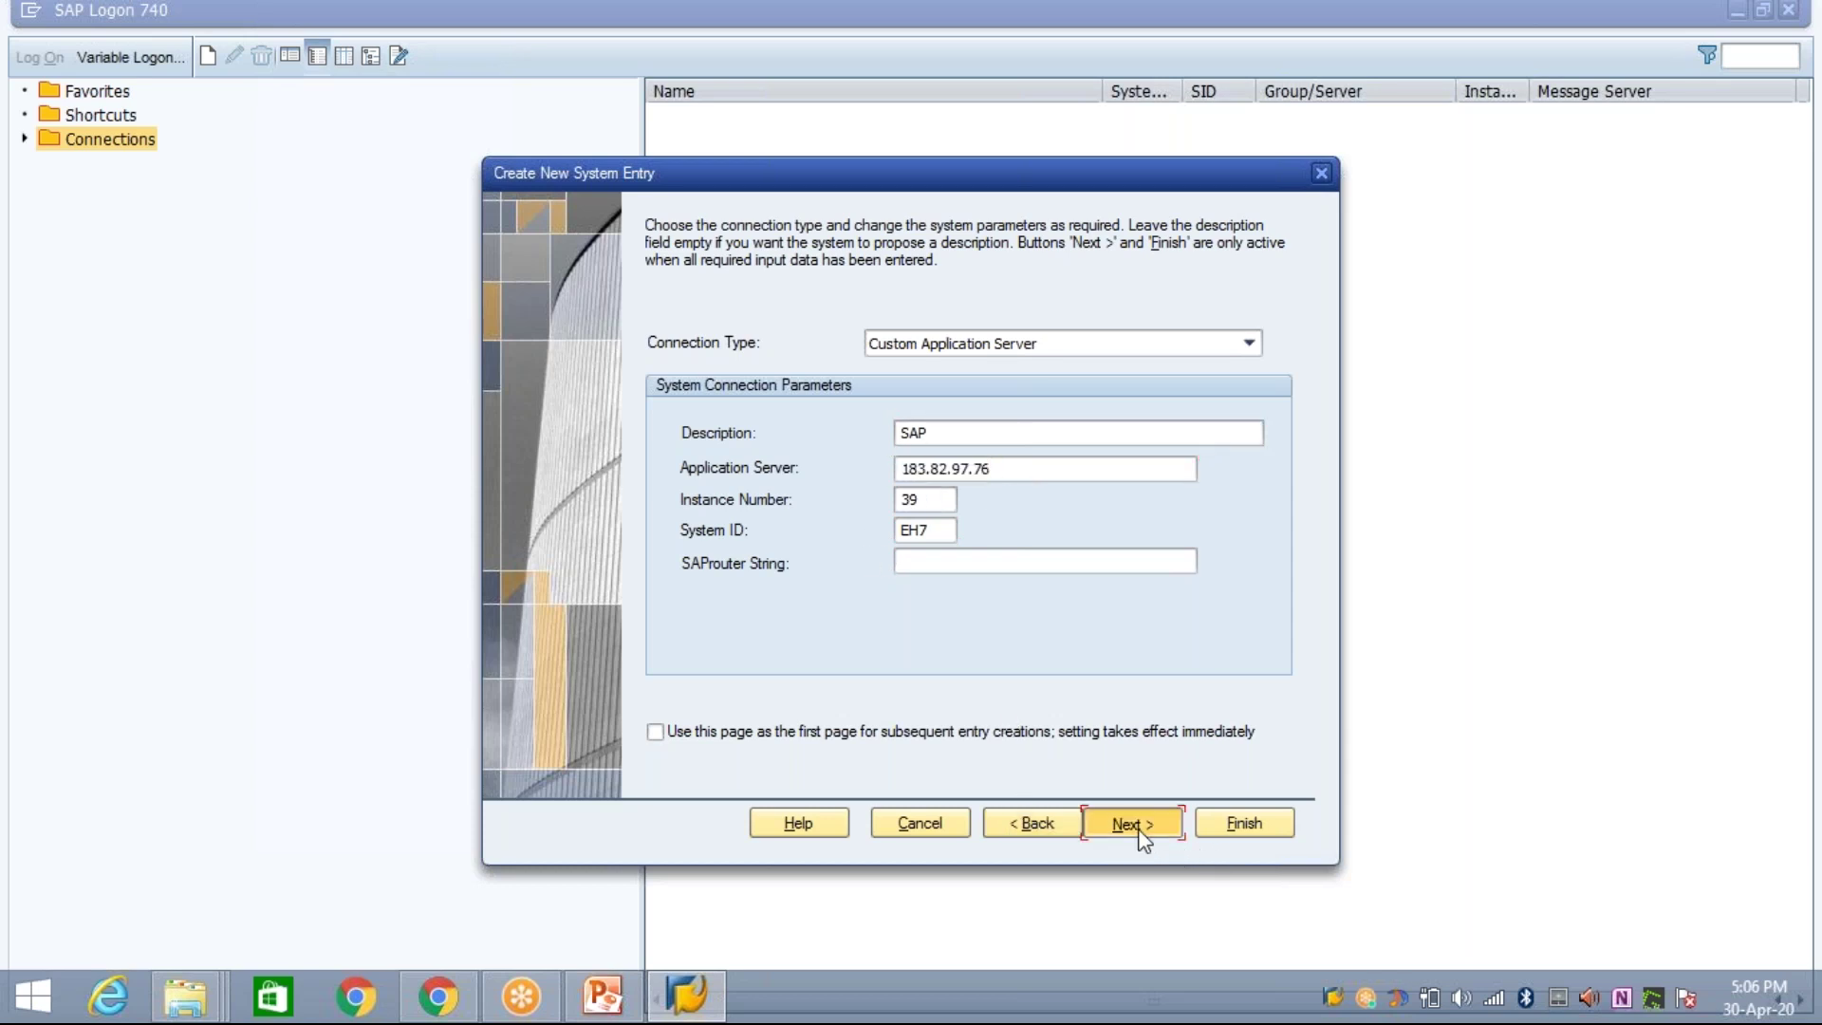
- Finish the connection wizard and open the logon screen for the new SAP entry
click(1131, 826)
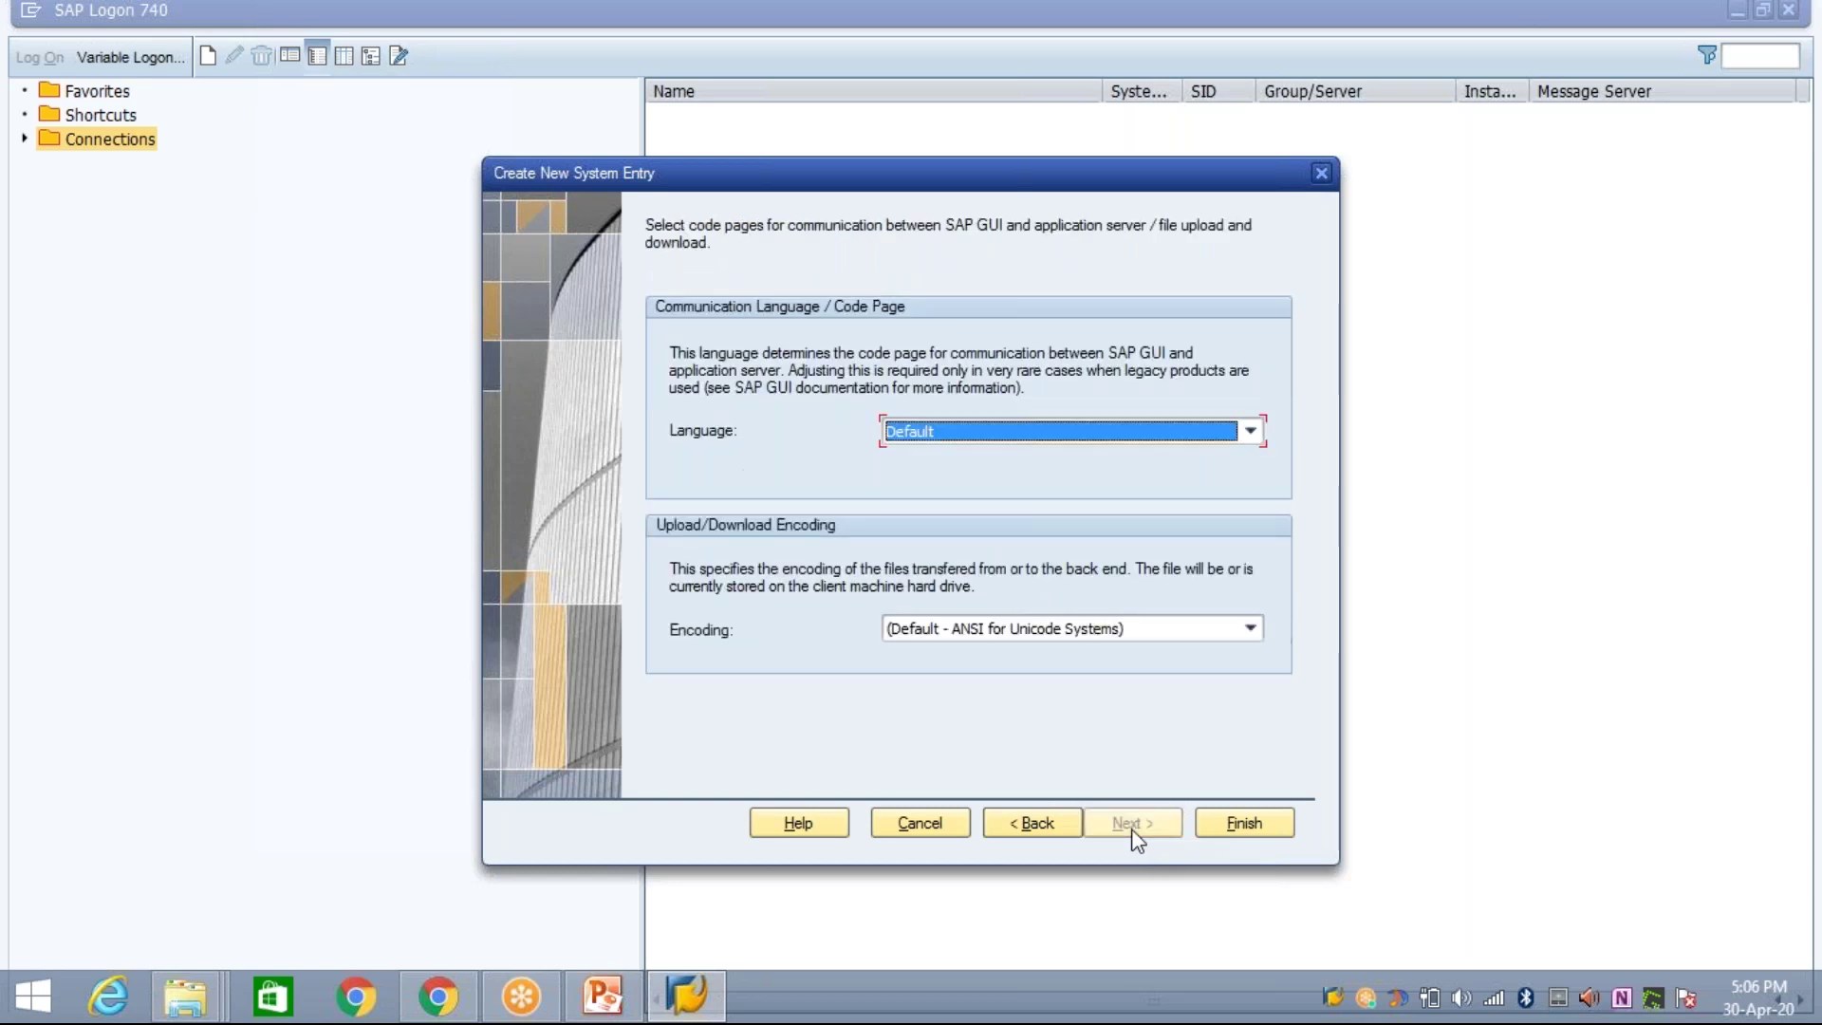
click(1224, 823)
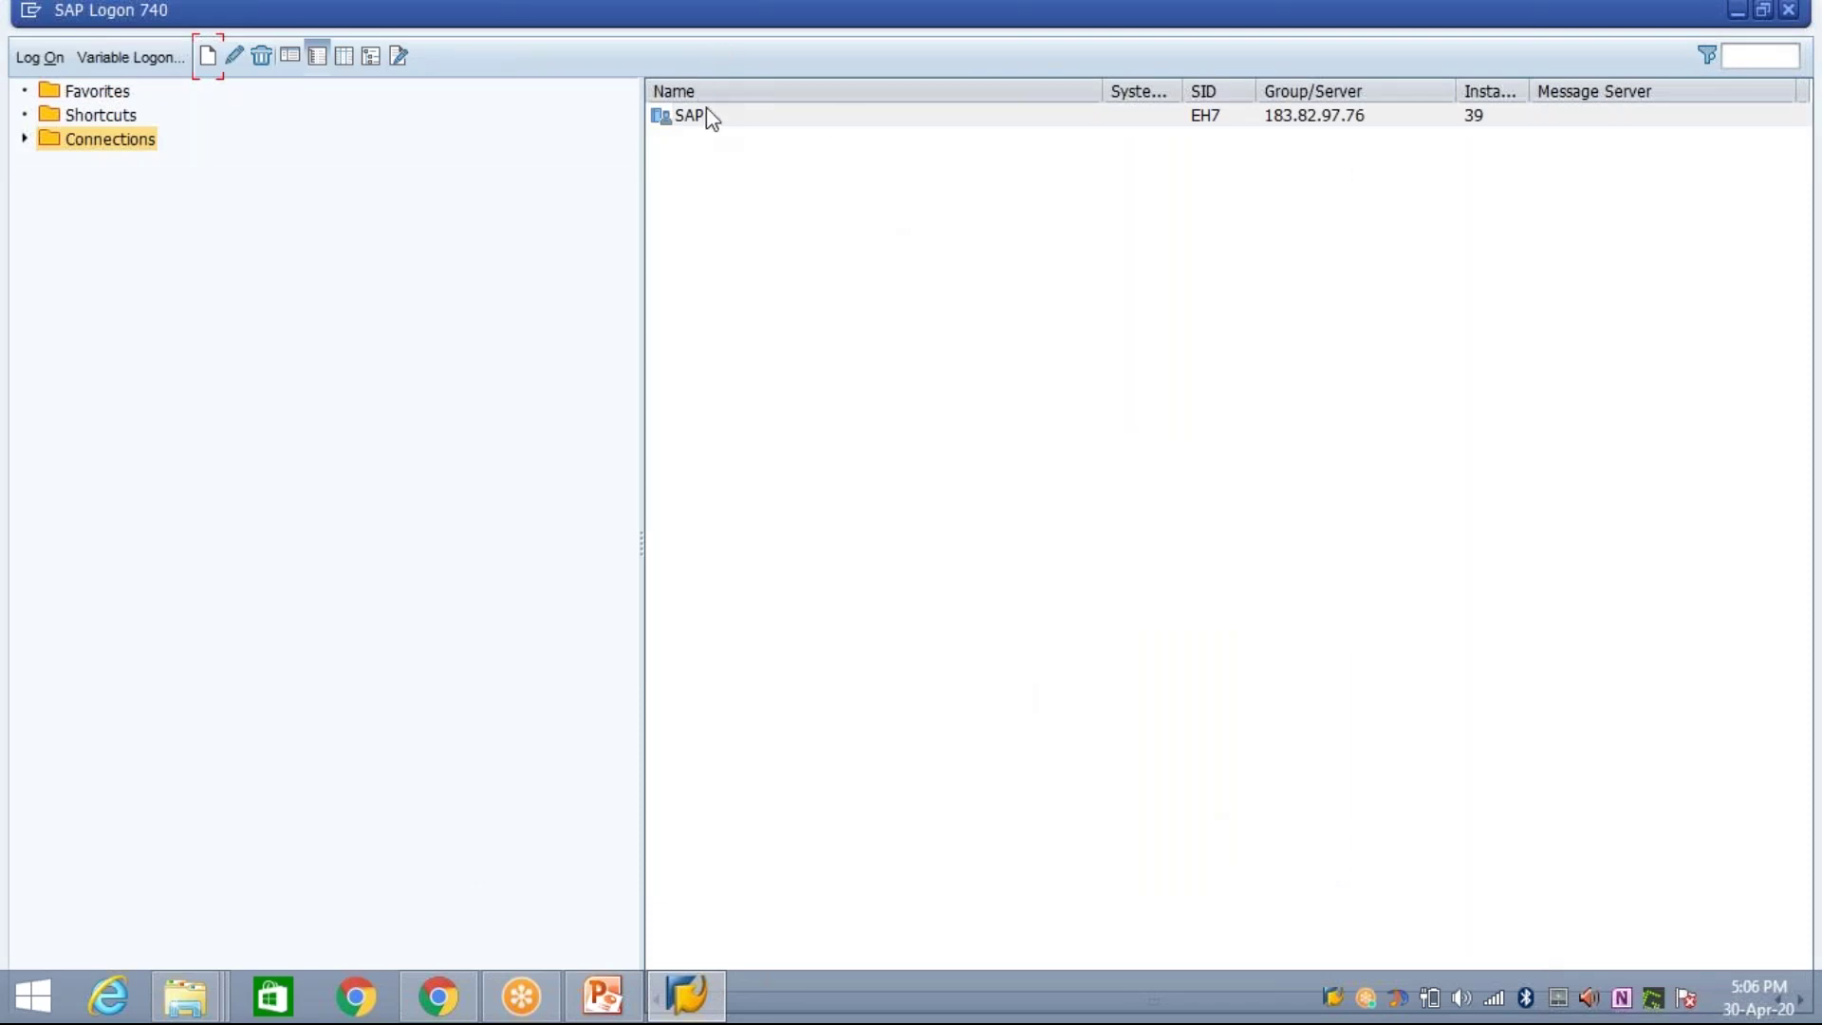
click(732, 120)
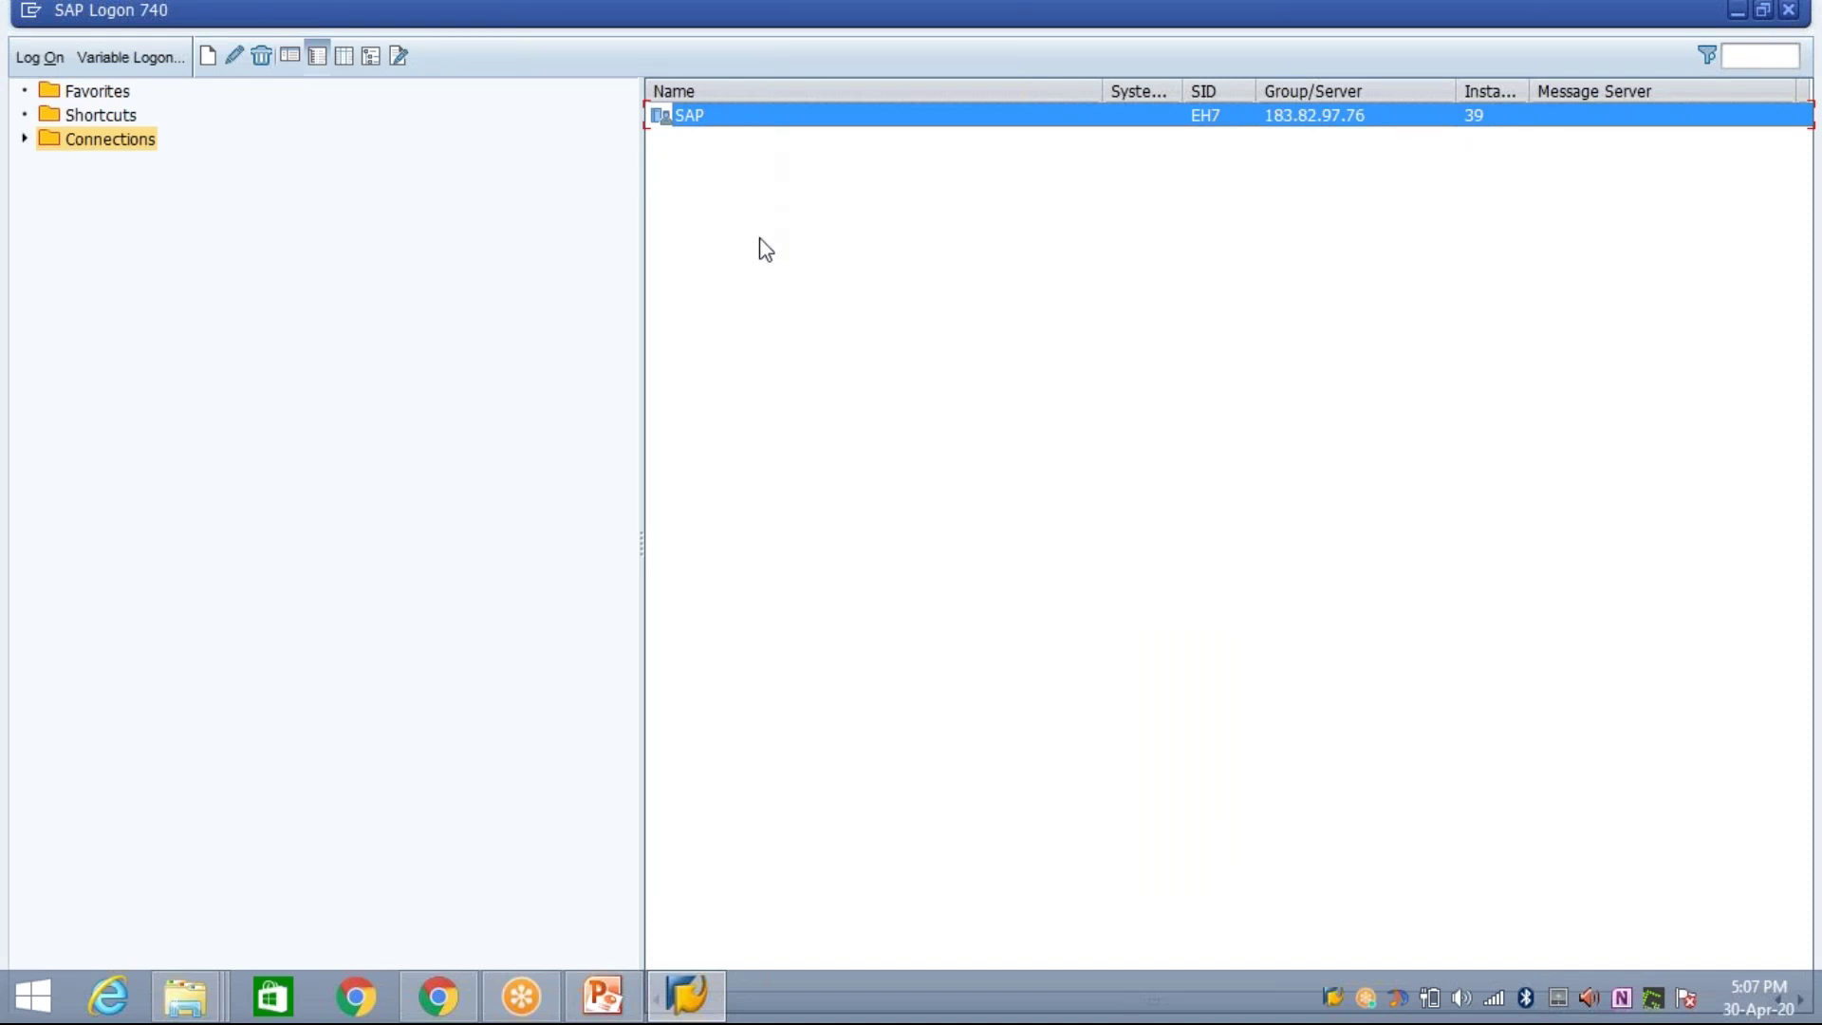
key(Return)
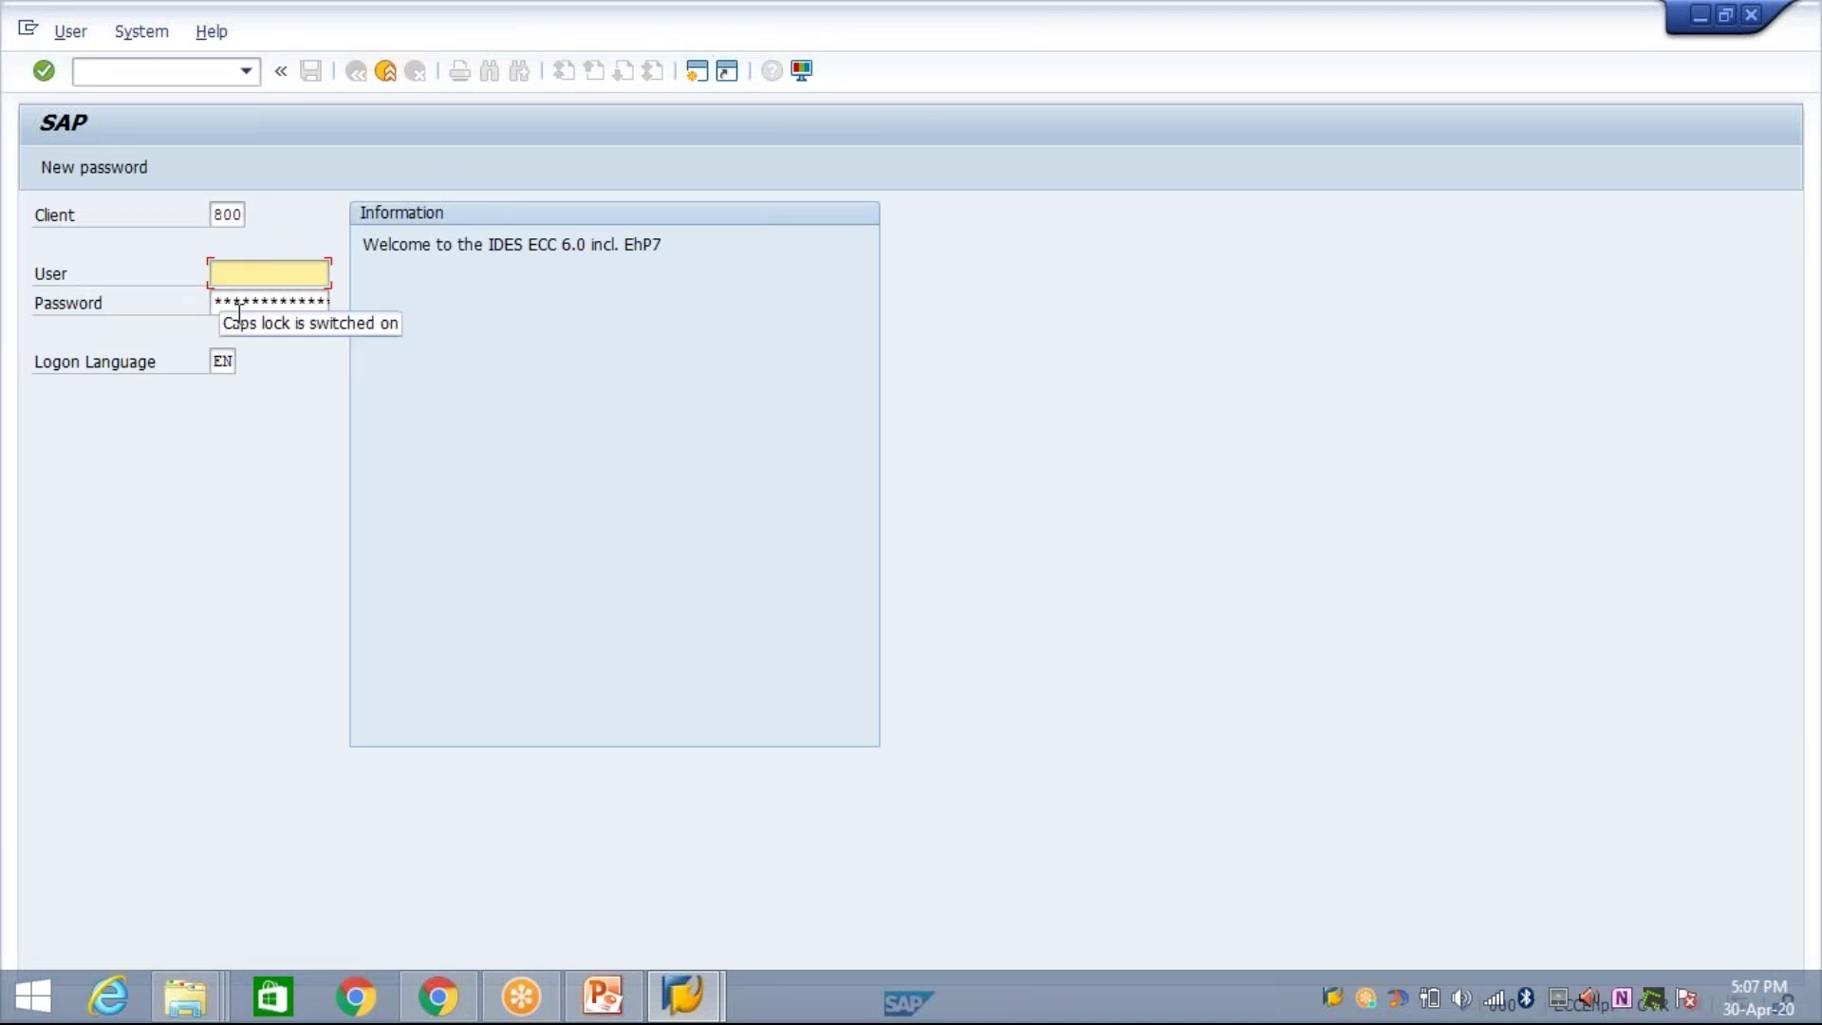
- Log on to client 800 with the emailed user ID and initial password
click(442, 991)
click(616, 797)
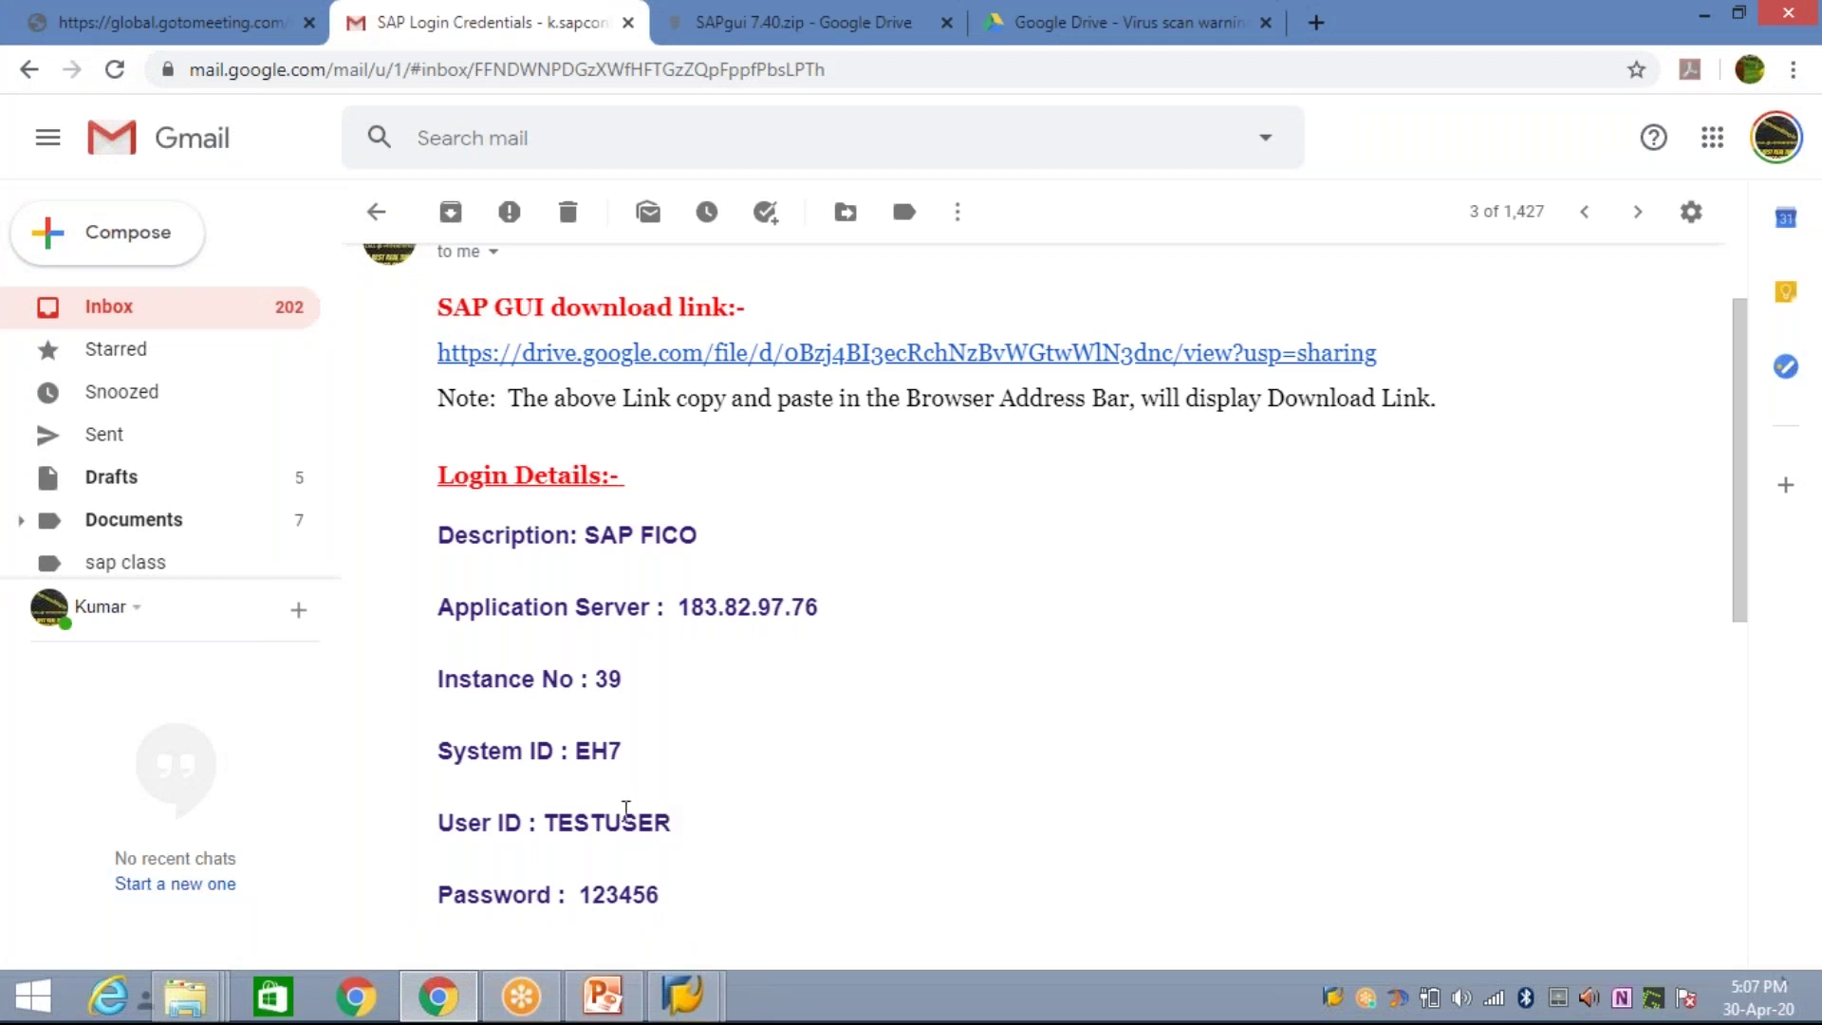
drag(550, 827, 674, 824)
key(ctrl+c)
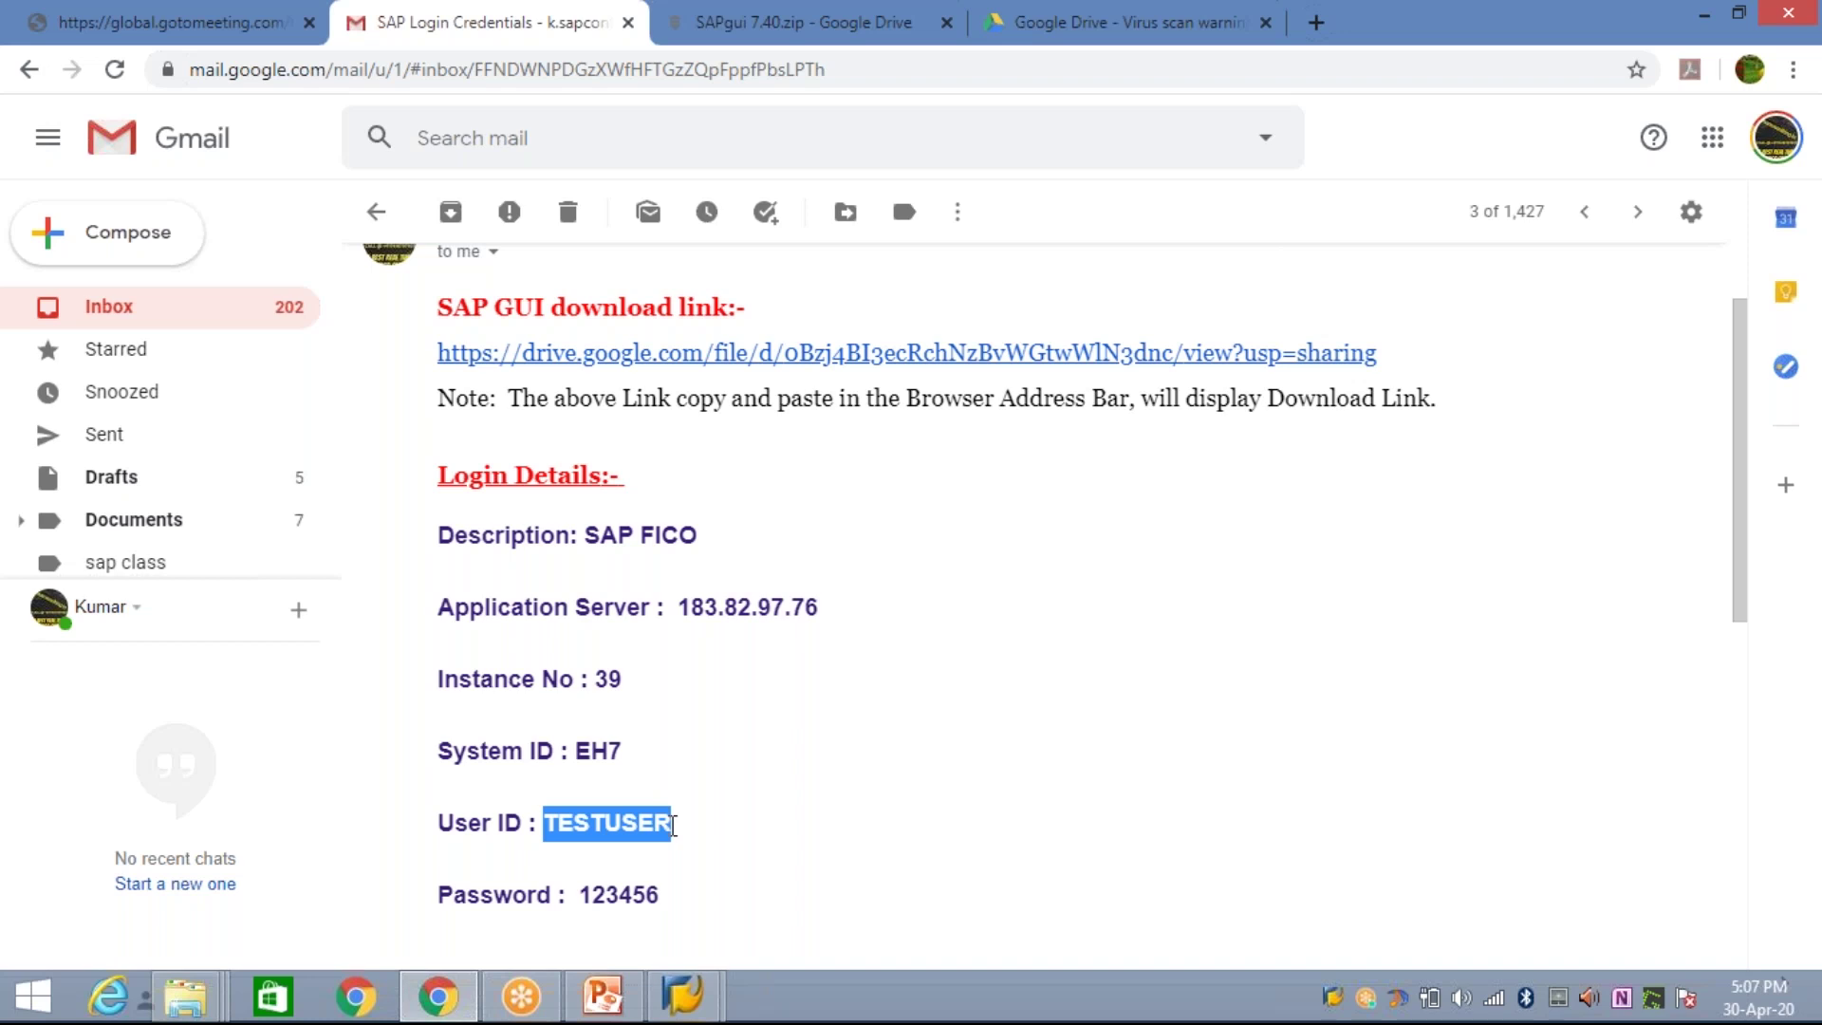
key(alt+Tab)
key(ctrl+v)
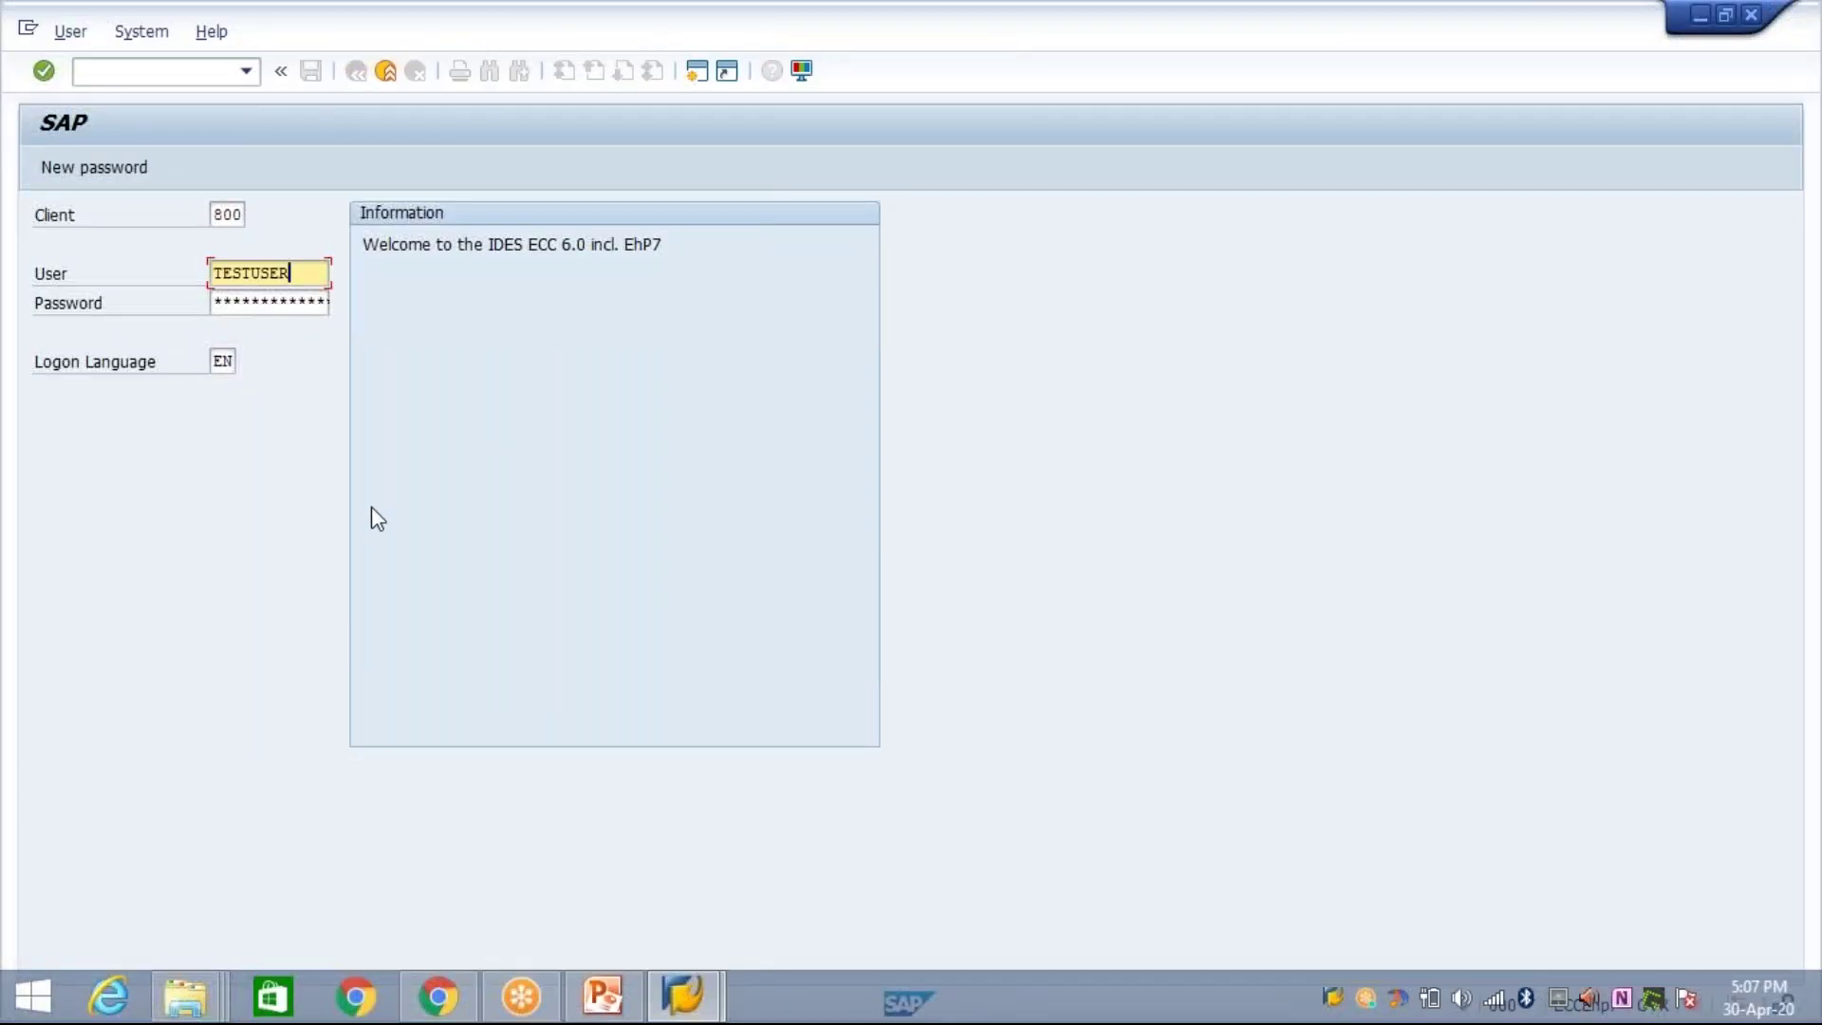
key(Tab)
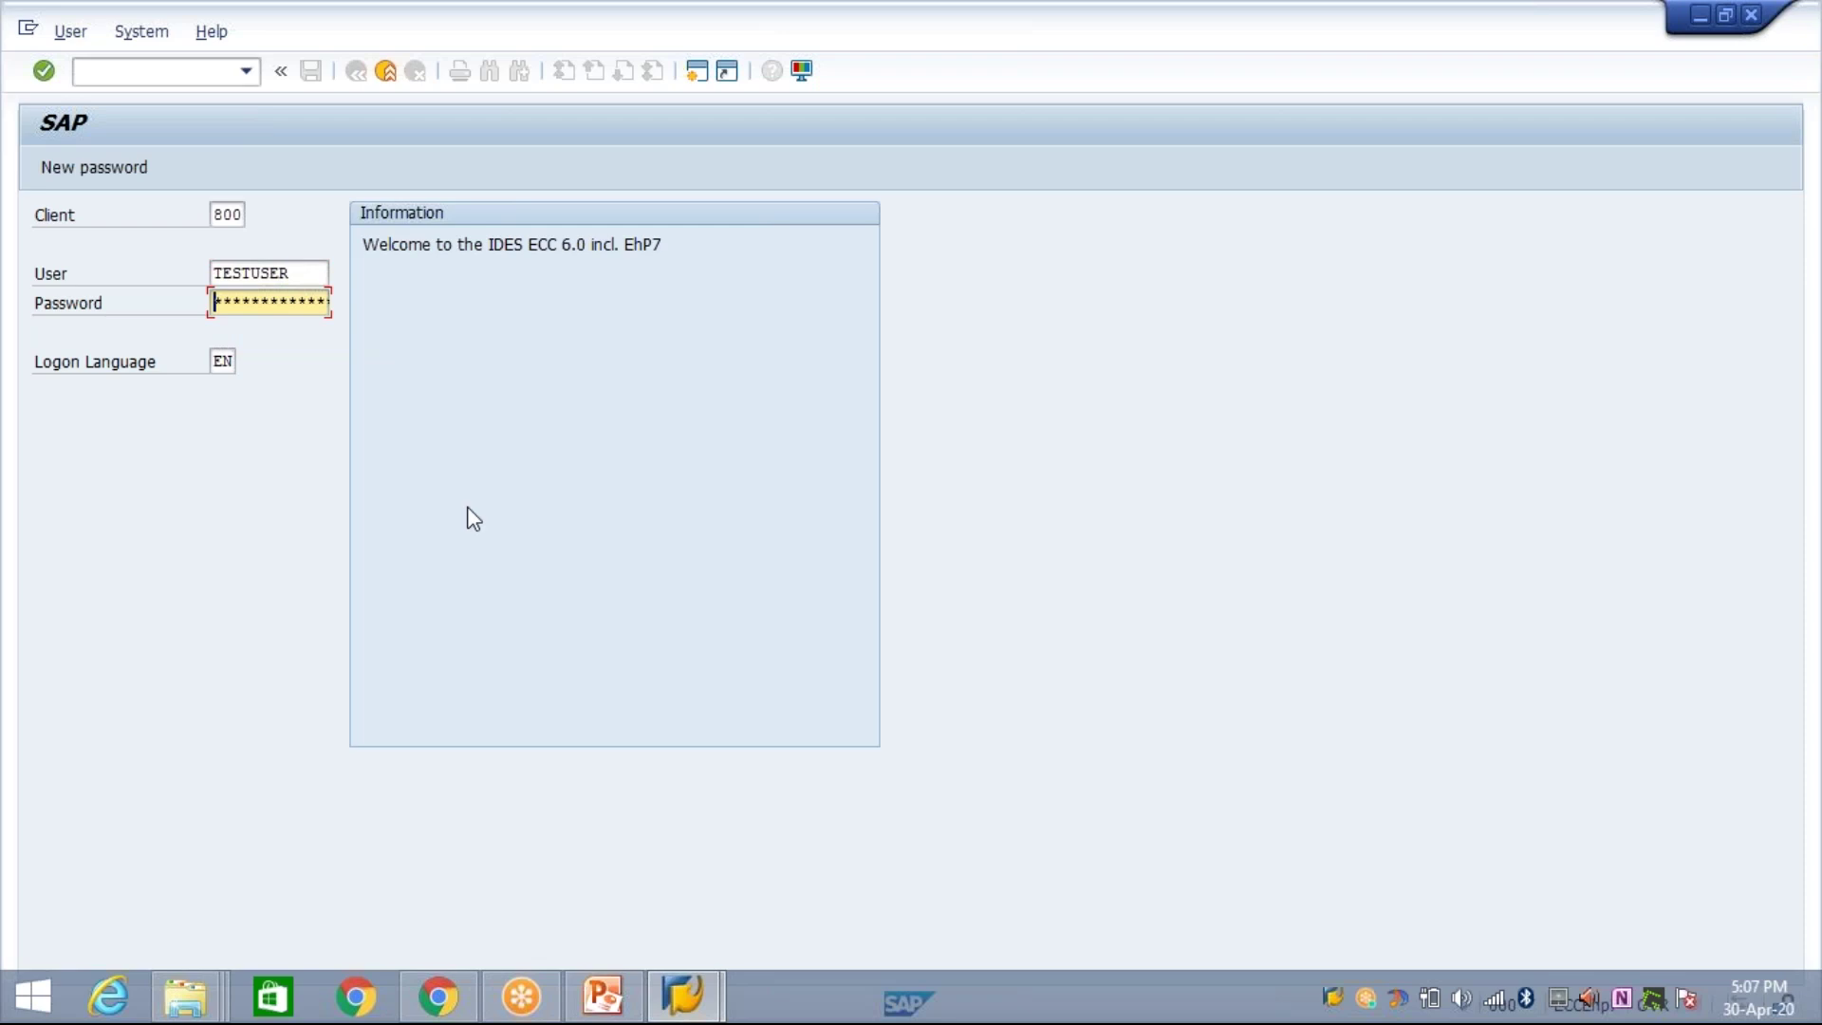
key(Right)
key(Right)
key(Right)
key(Right)
key(Right)
key(Right)
key(Return)
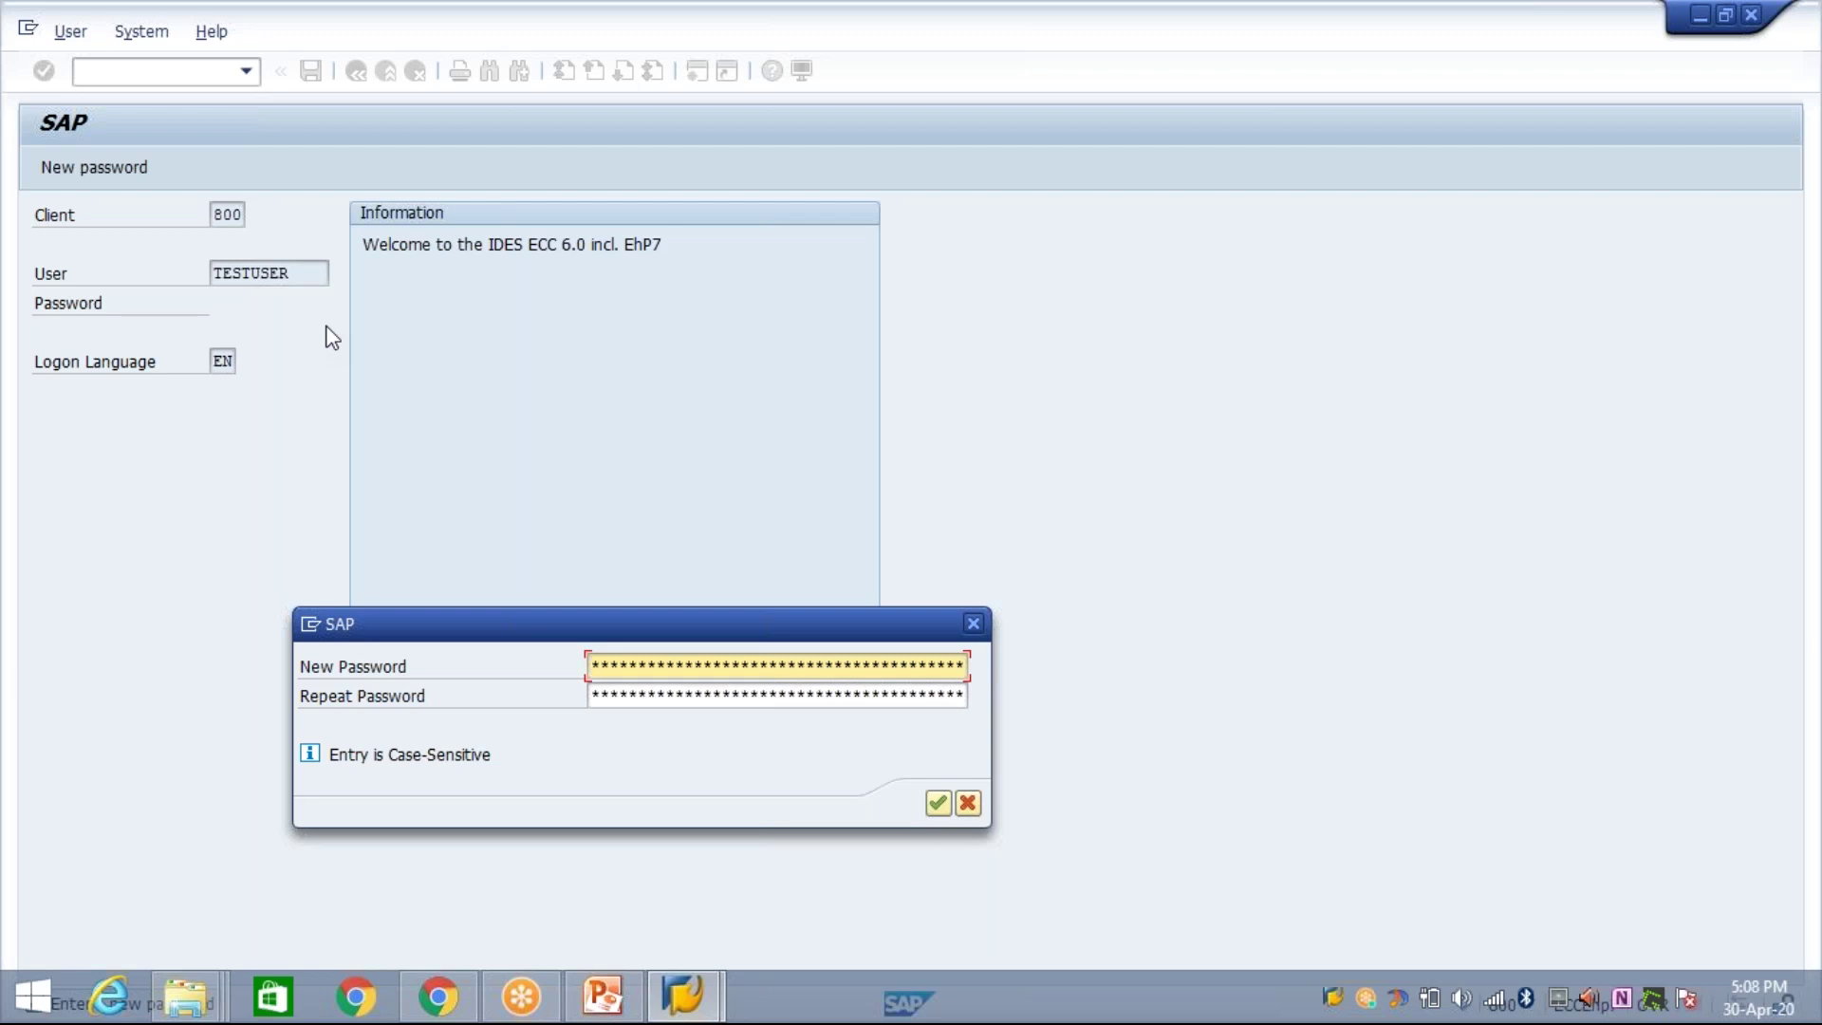
- Enter and repeat a new password to reach SAP Easy Access
key(Right)
key(Right)
key(Right)
key(Right)
key(Right)
key(Right)
key(Right)
key(Tab)
key(Right)
key(Right)
key(Right)
key(Right)
key(Right)
key(Right)
key(Right)
key(Return)
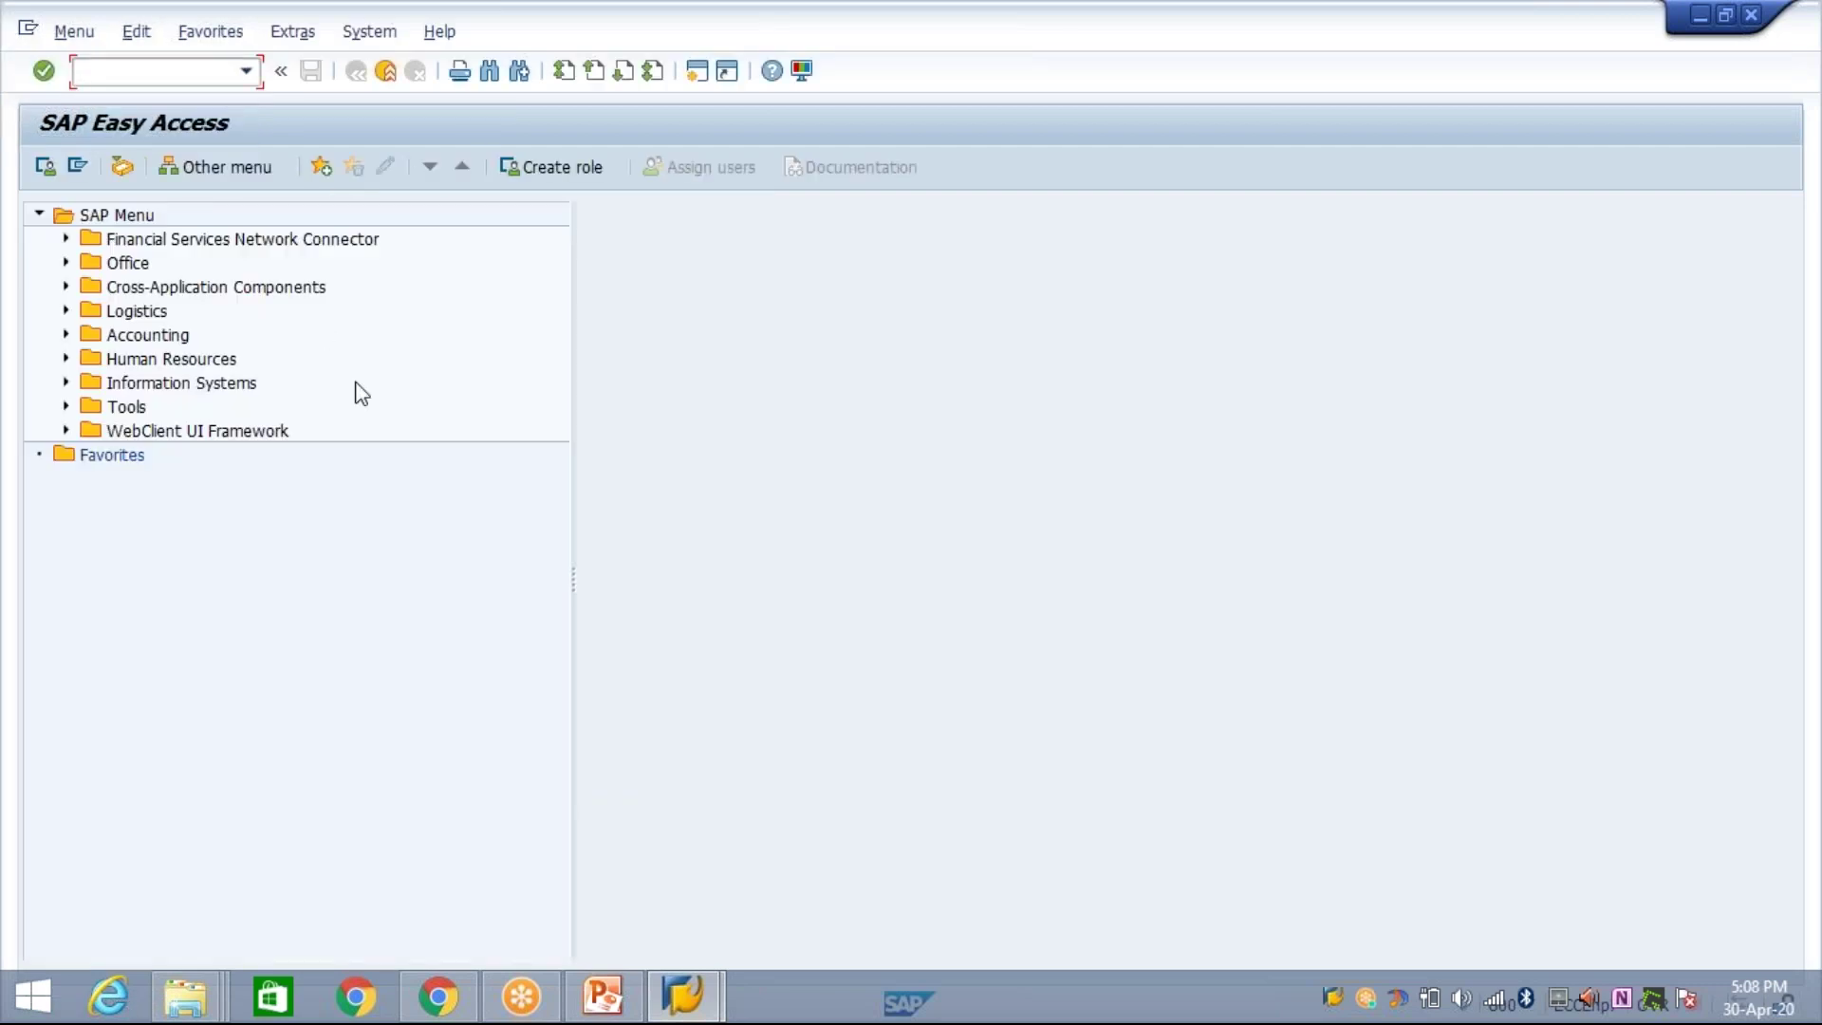
- Log off from the SAP session via the System menu
click(366, 33)
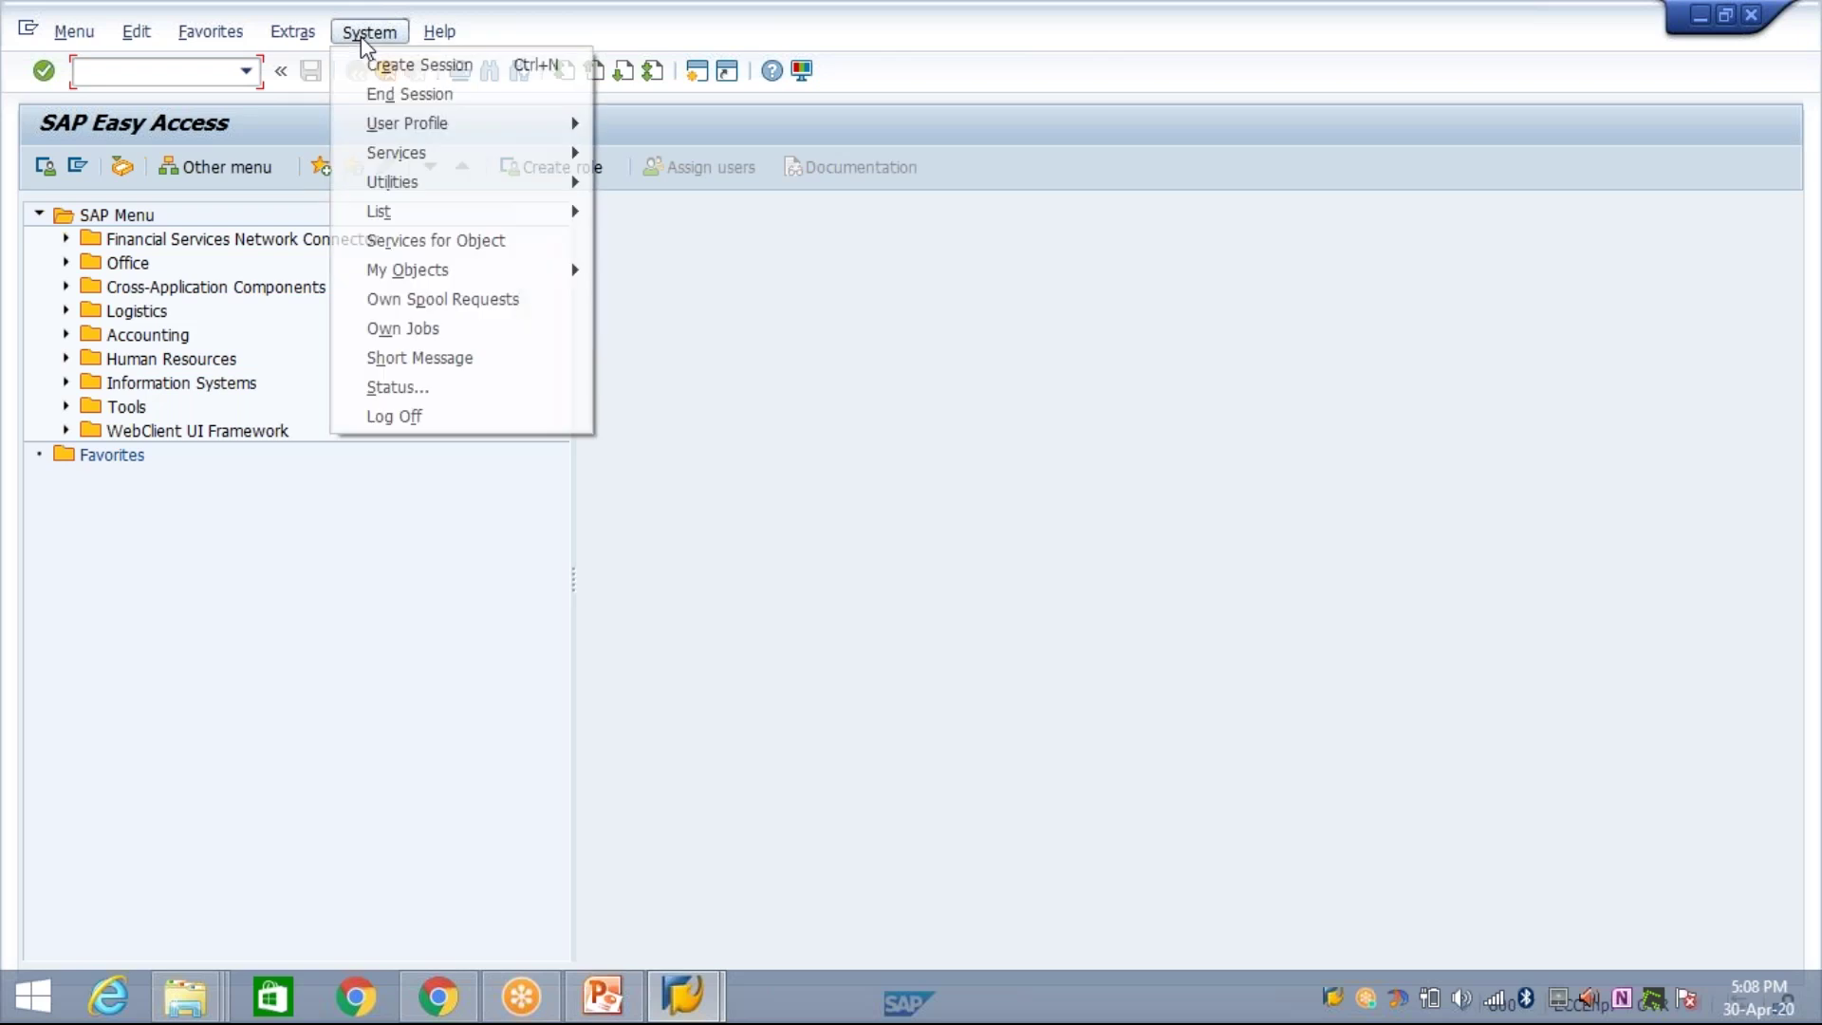
click(417, 420)
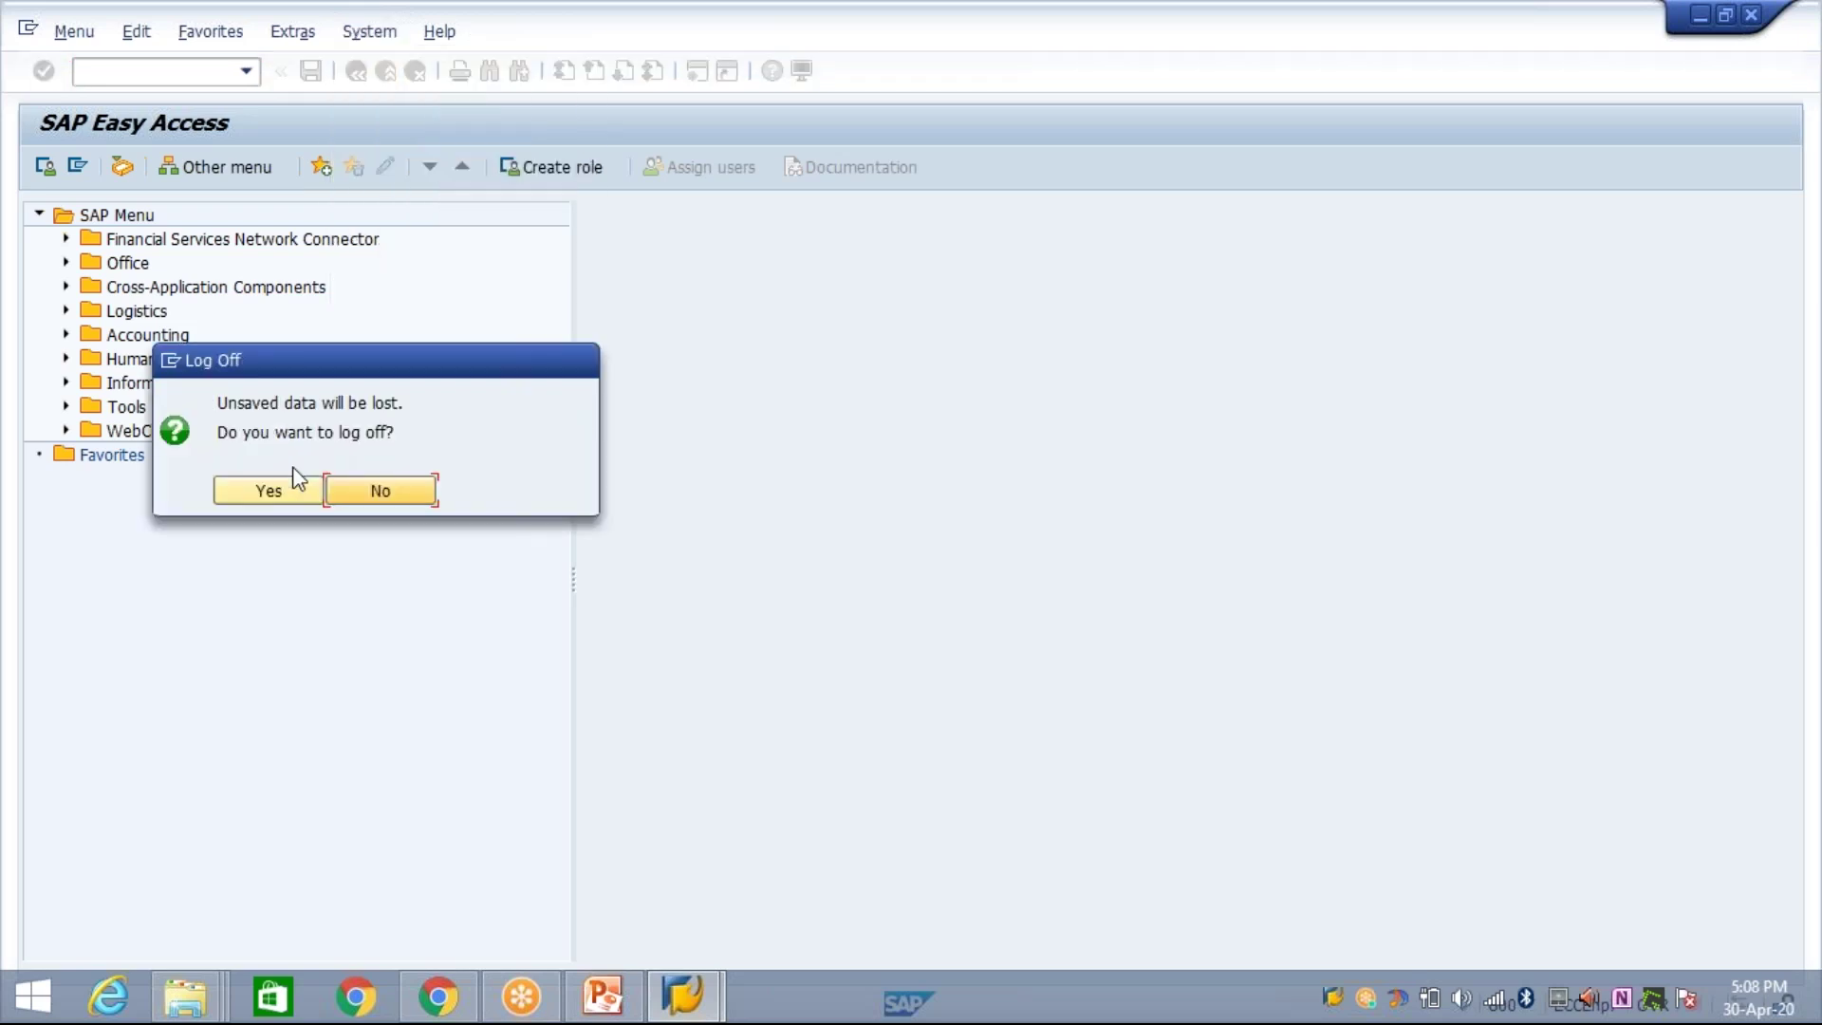
click(281, 492)
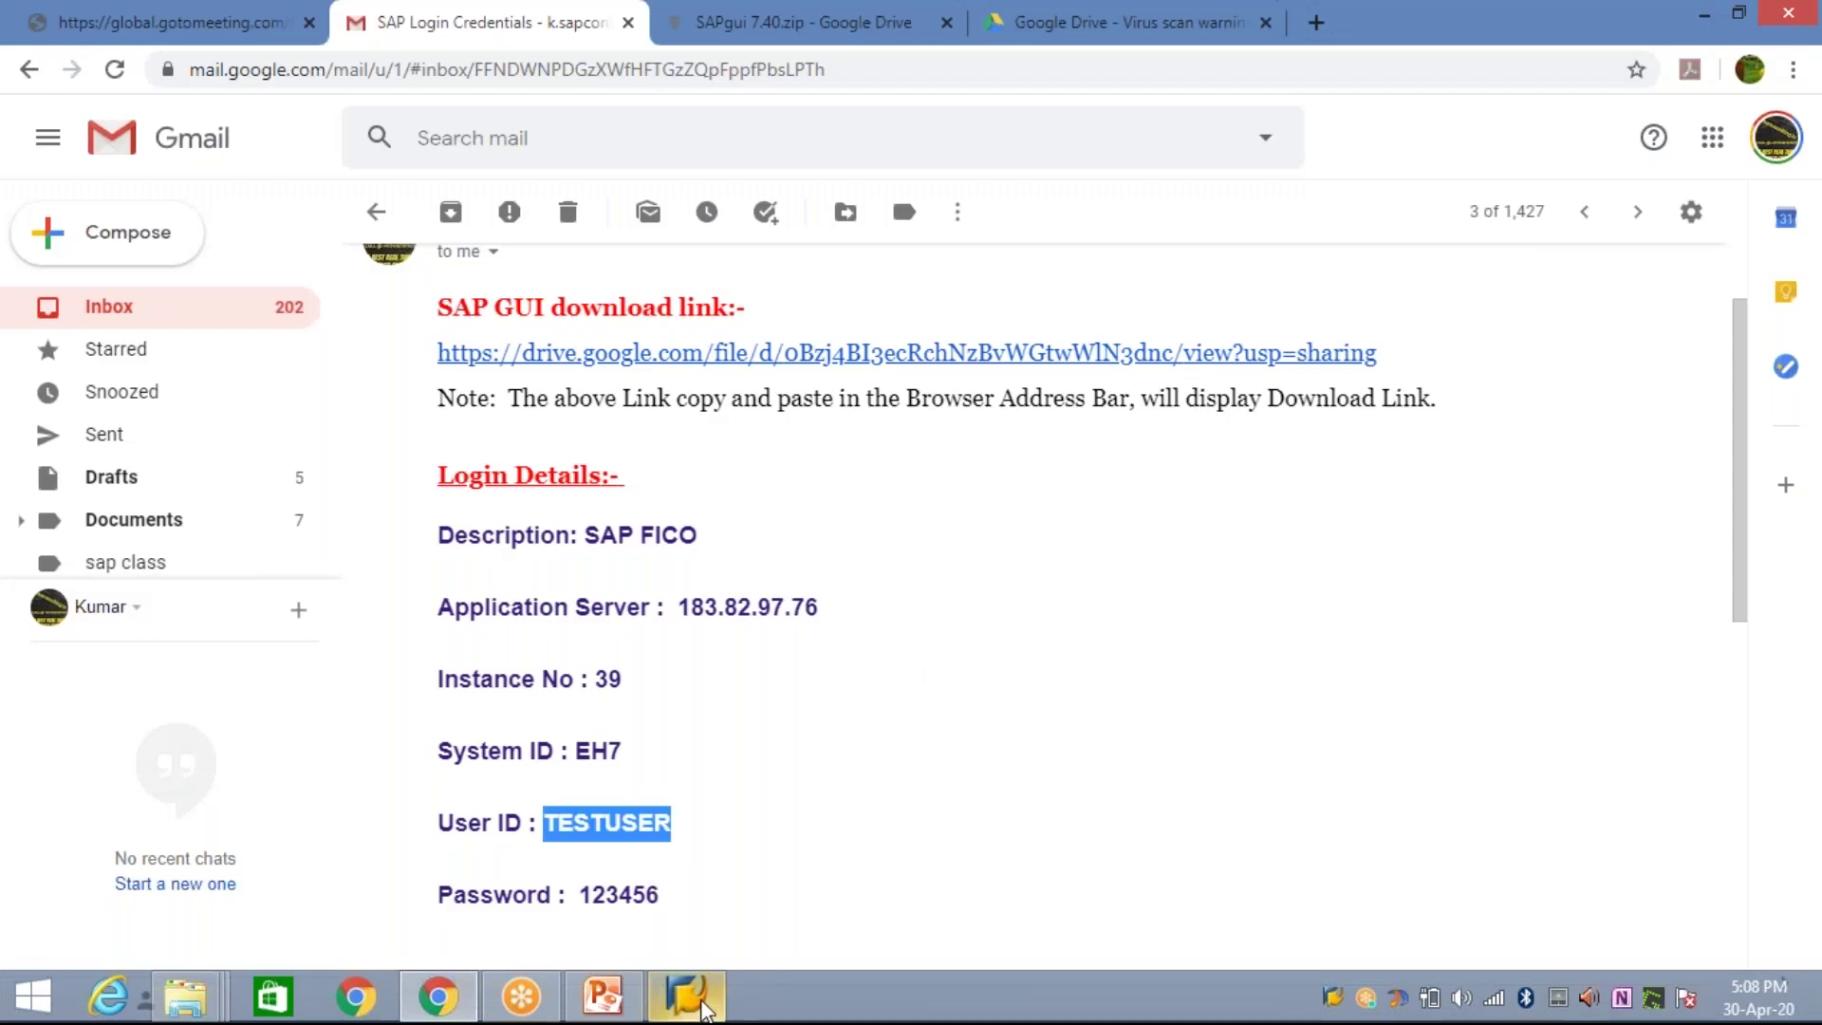
- Log back on to the SAP connection with the user ID and new password
double_click(713, 116)
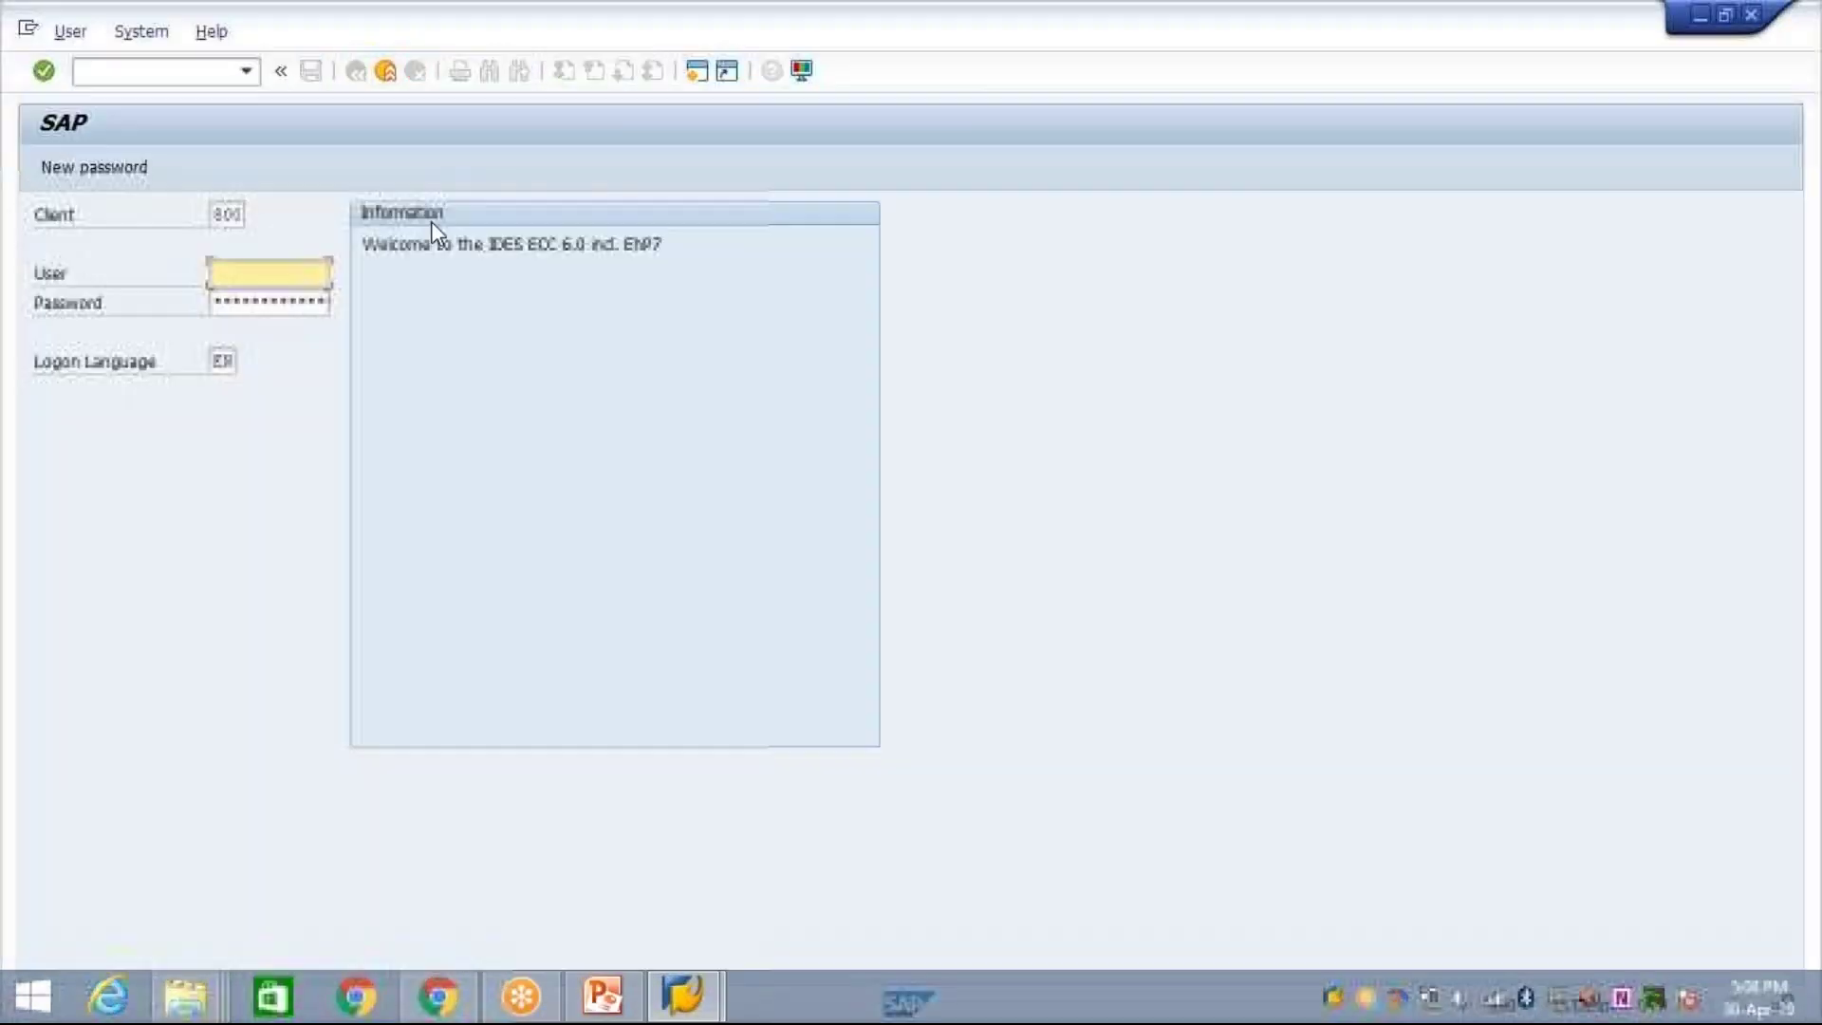
text(T)
click(295, 289)
key(Tab)
key(Return)
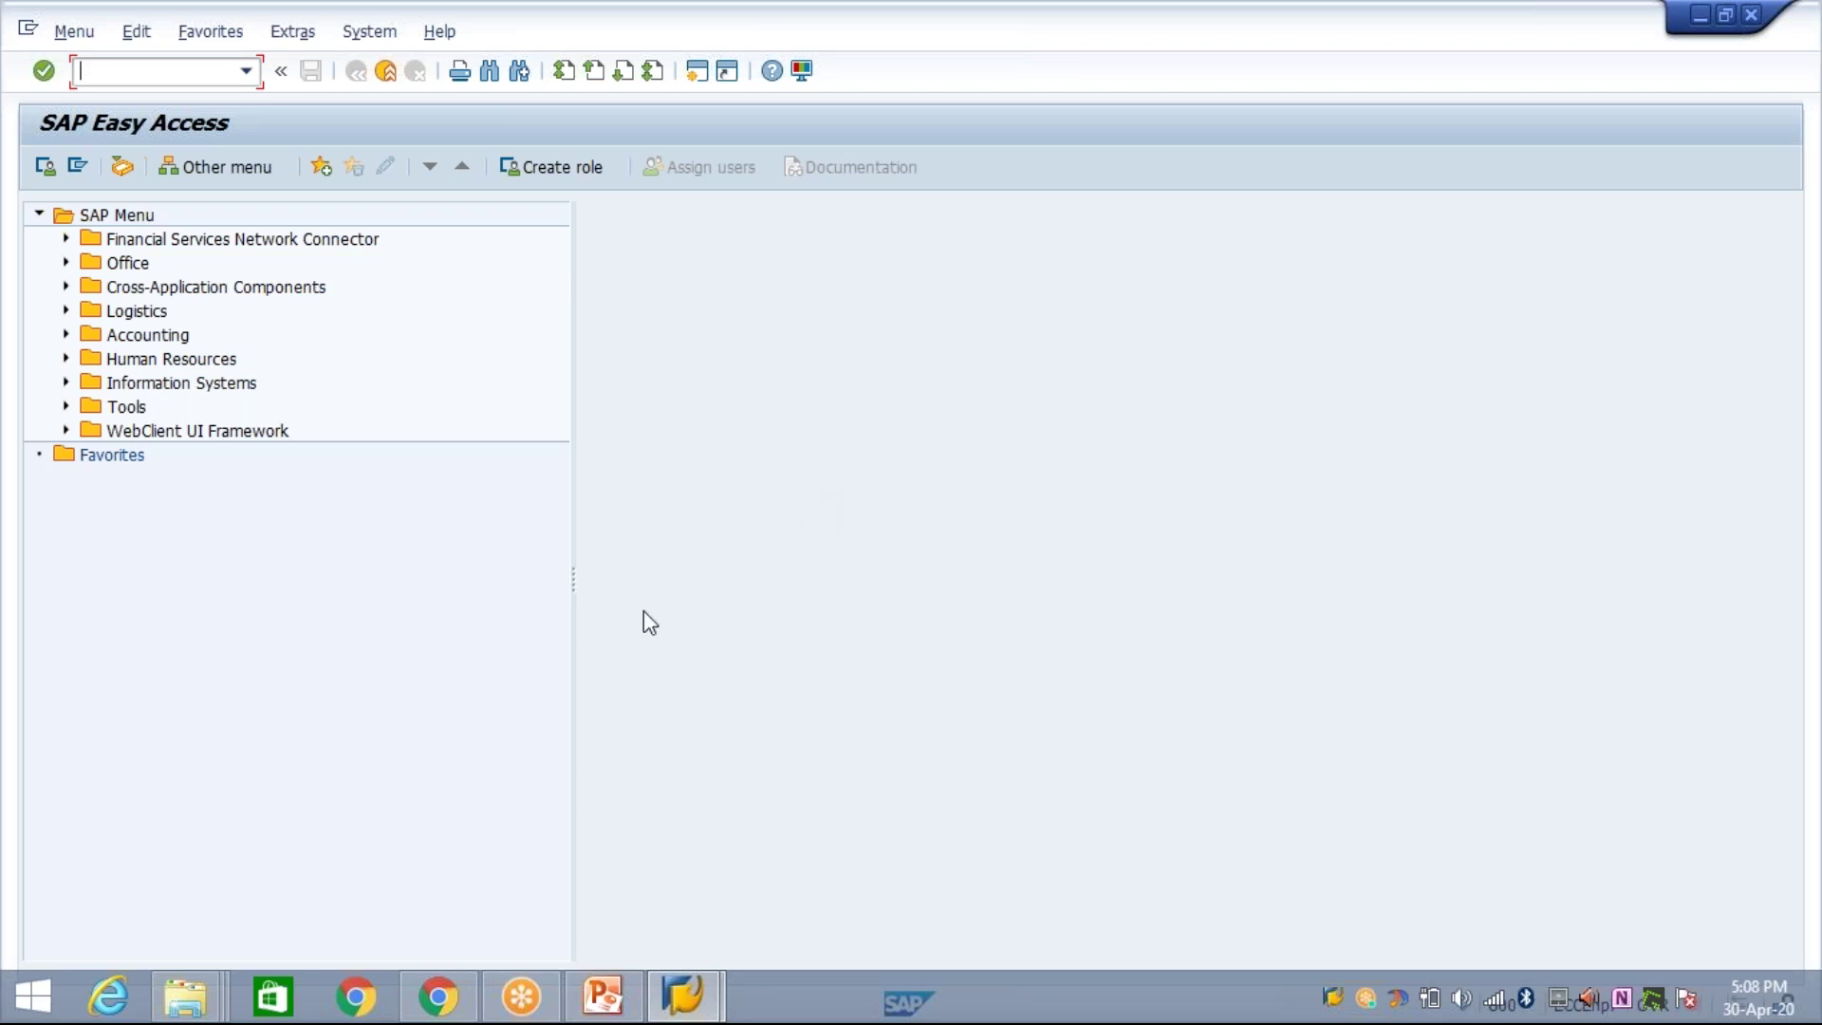
- Switch to the Gmail credentials message, then bring forward the How to install SAP presentation
click(447, 1004)
click(699, 835)
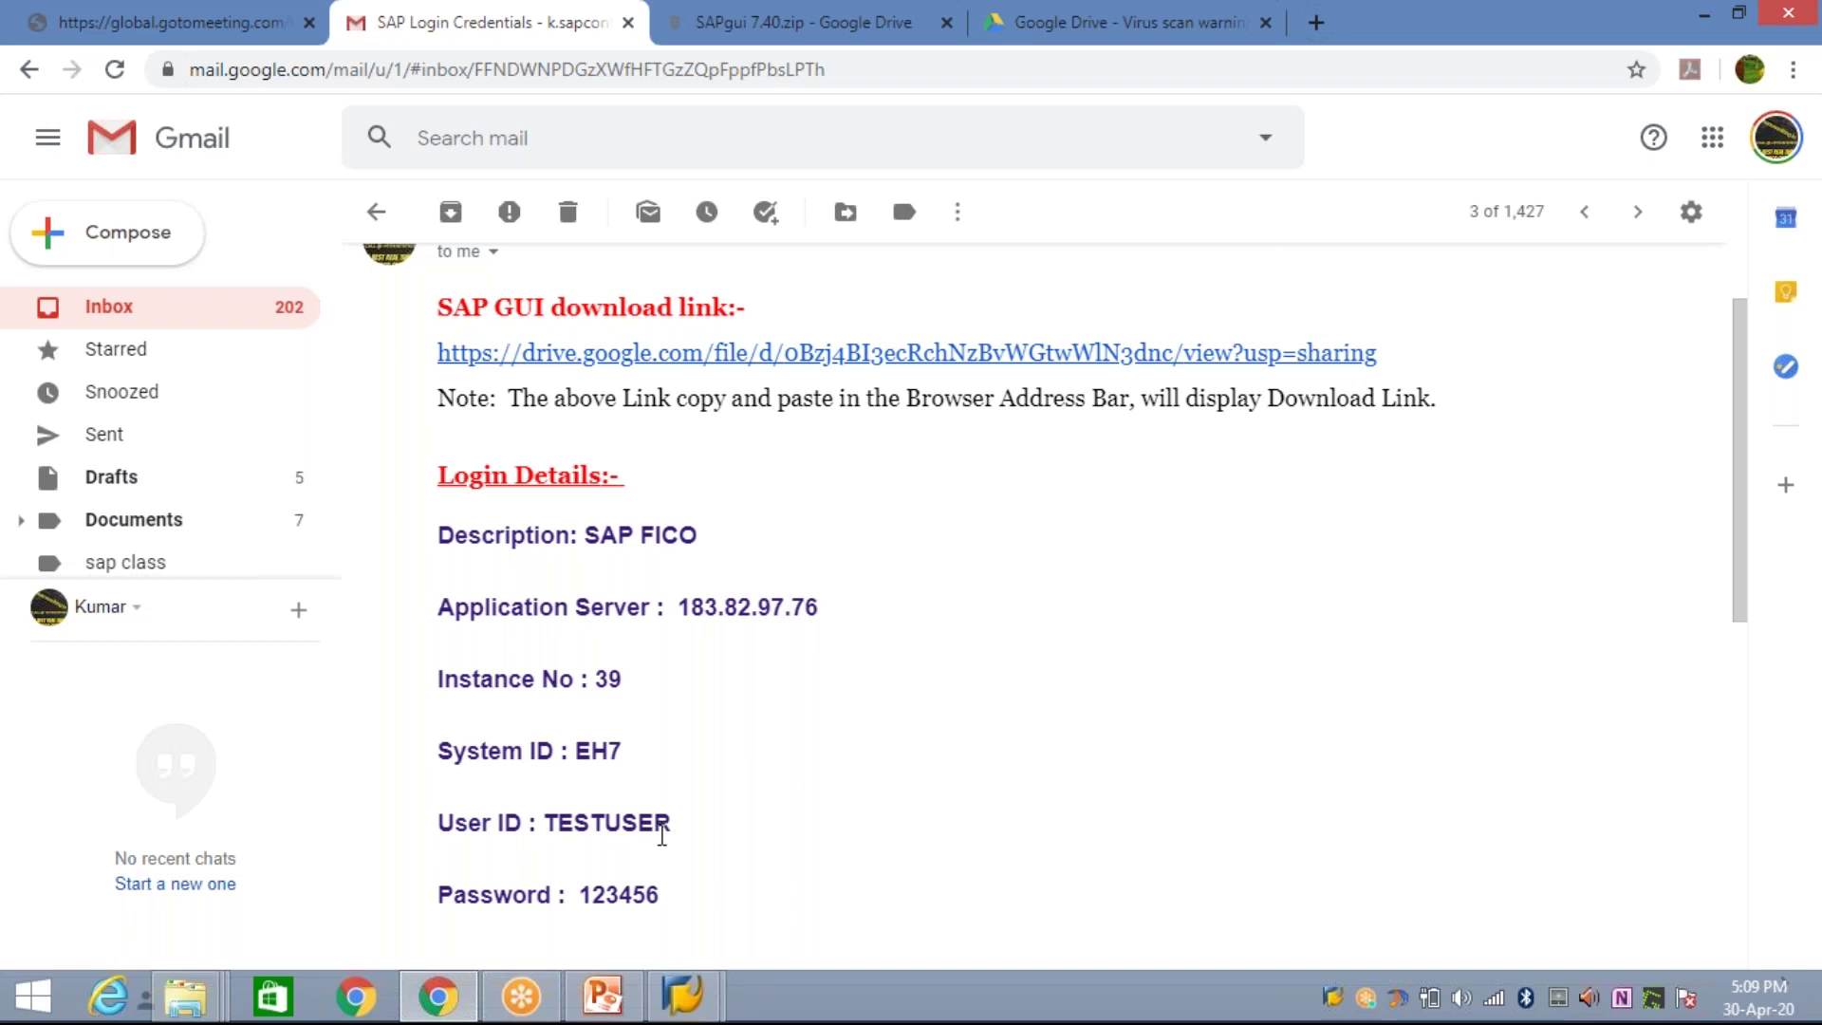
mouse_move(602, 996)
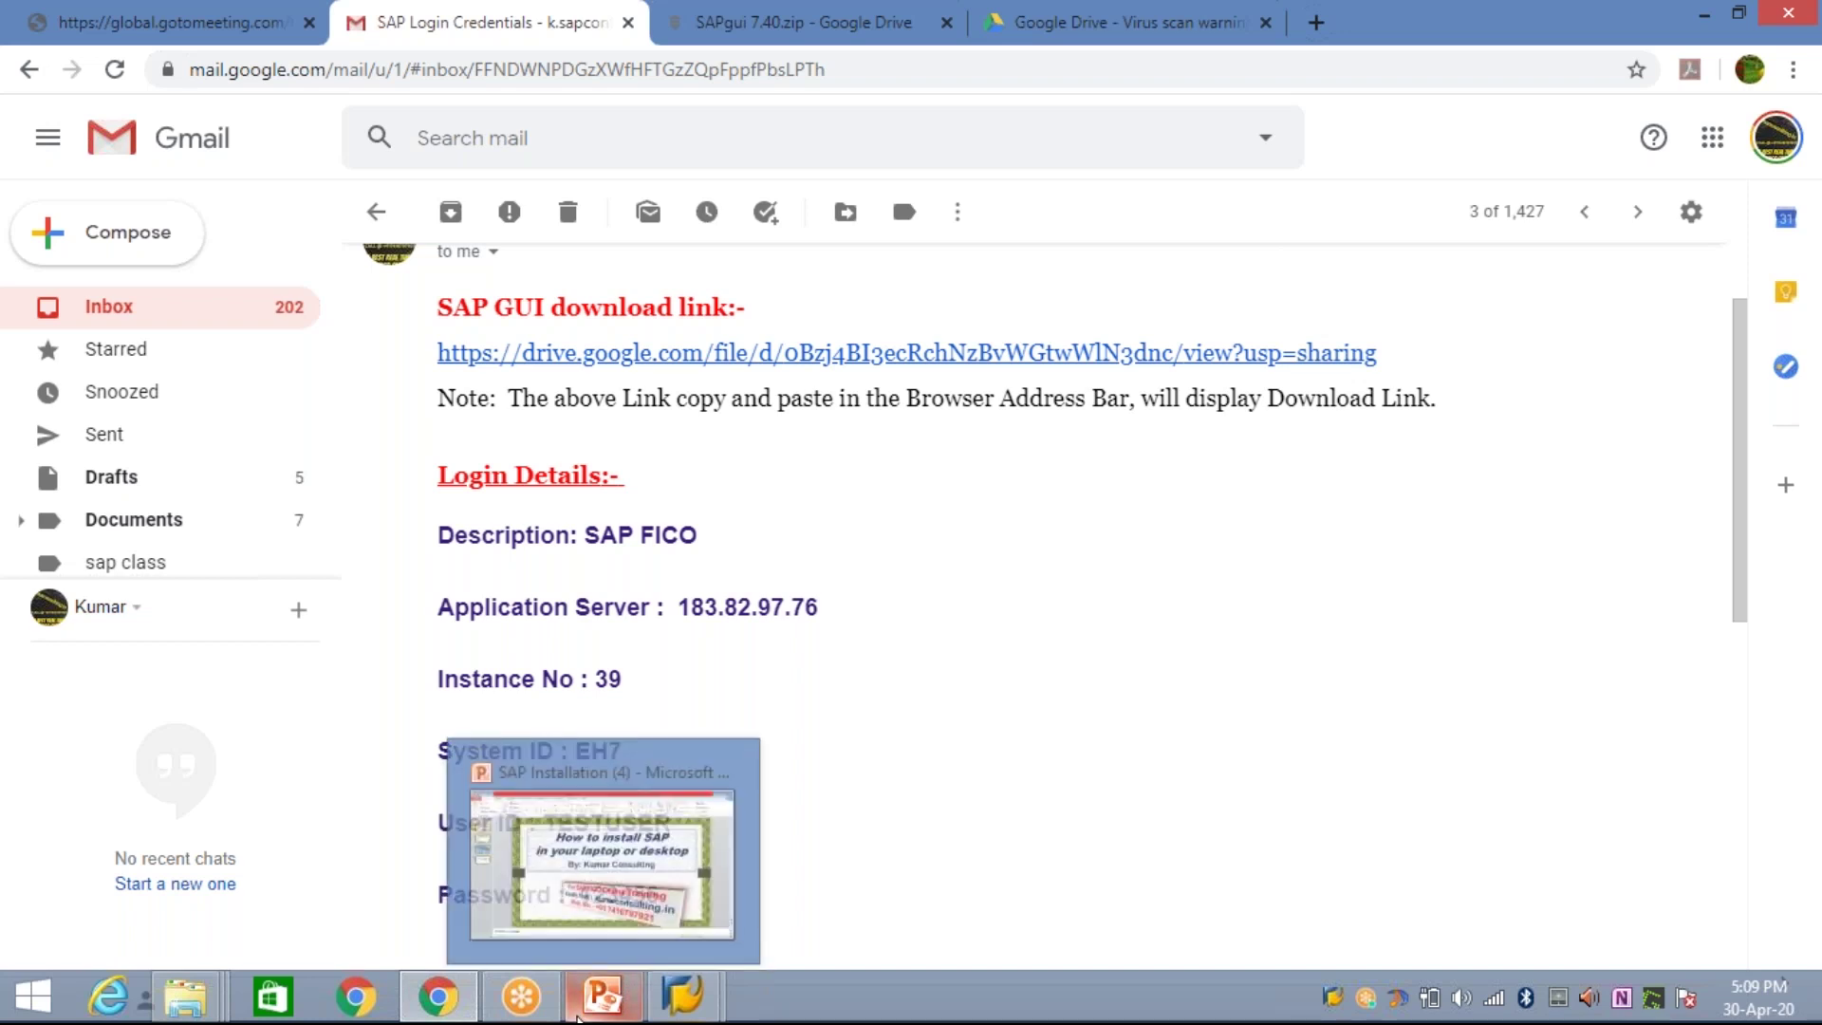
click(621, 890)
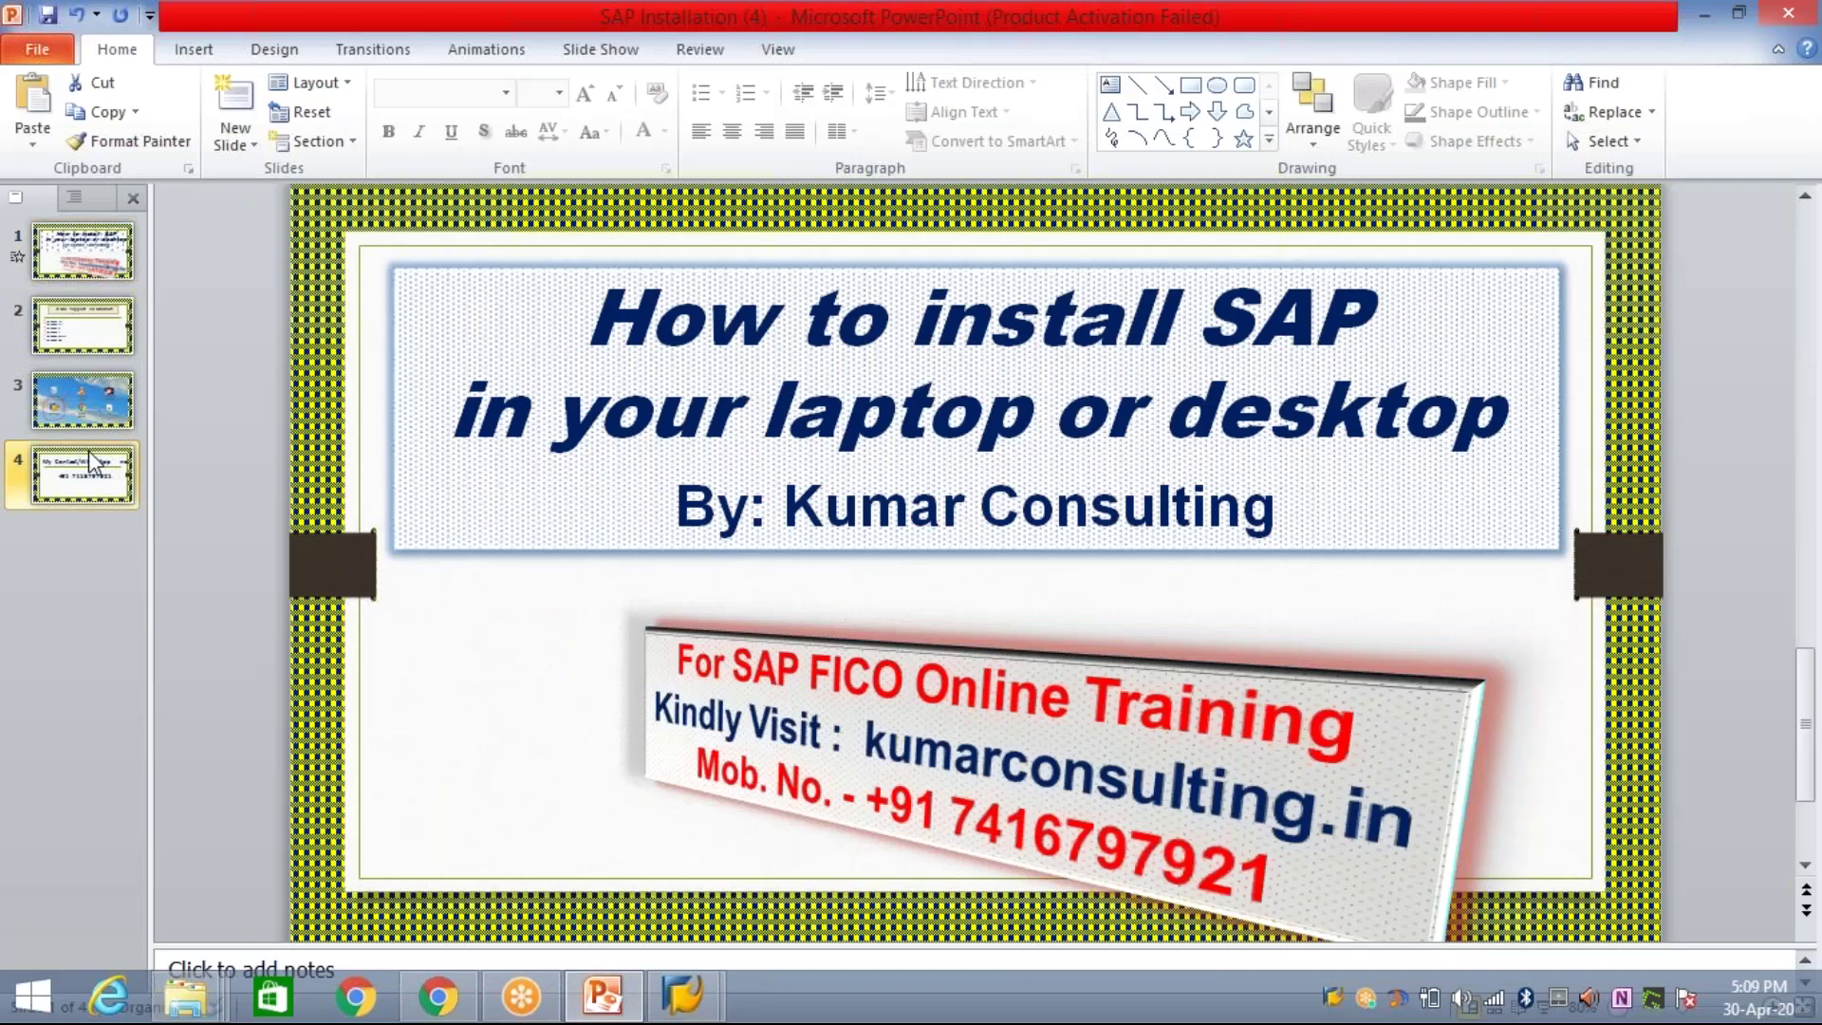